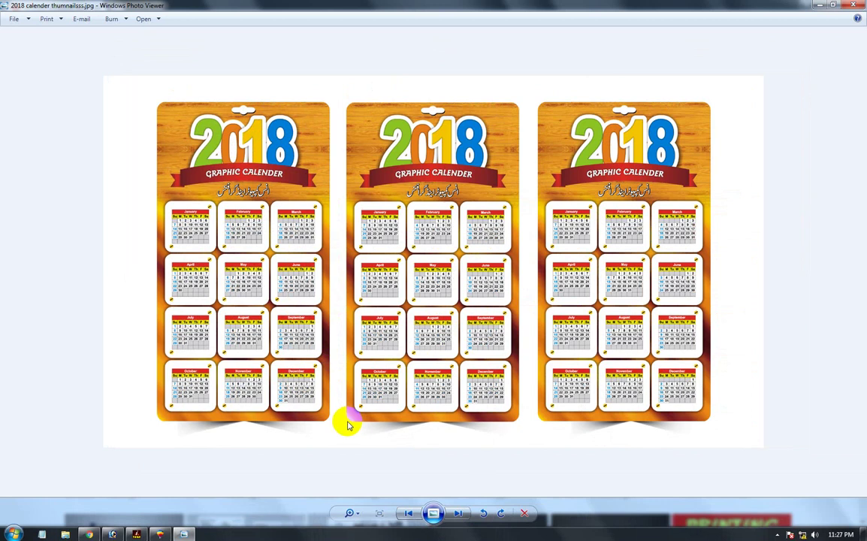
Switch to the CorelDRAW document 2018 calender.cdr and shift the grouped month grids on page 2 slightly left and down, centred at about 4.04, 5.32 in.
mouse_move(161, 531)
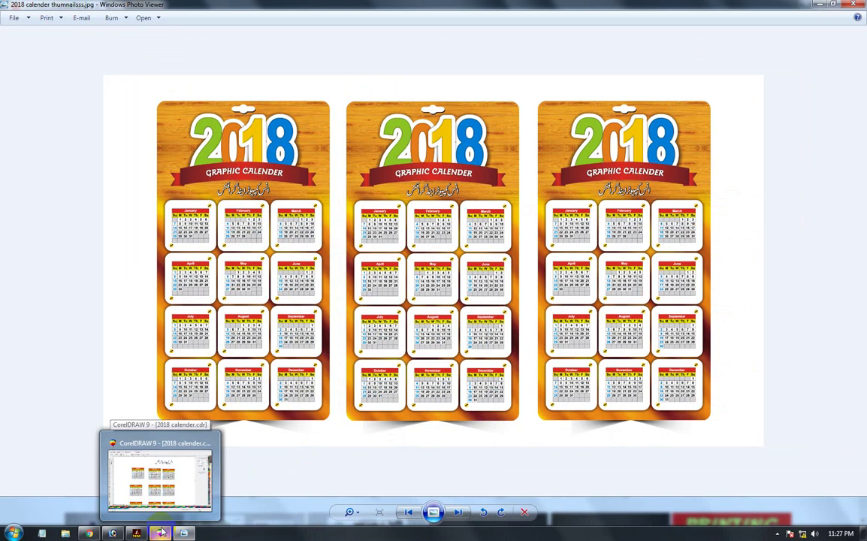
click(159, 480)
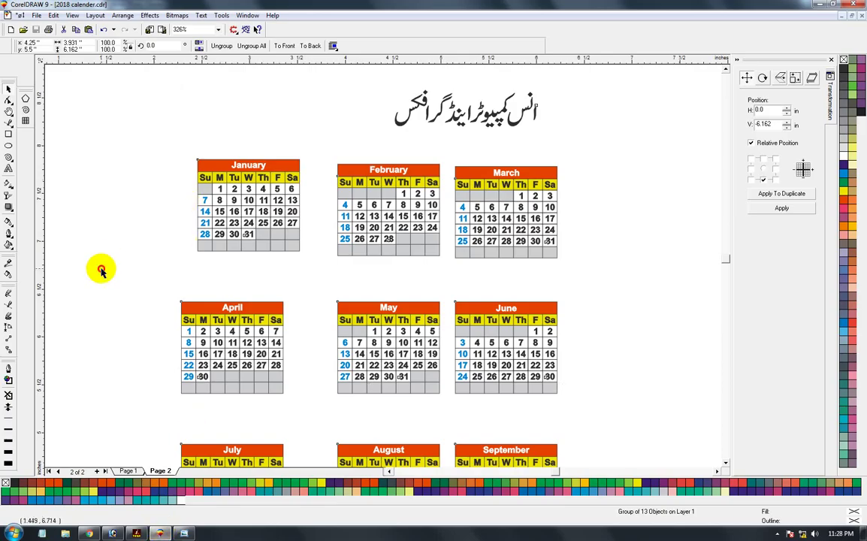
key(F3)
key(F2)
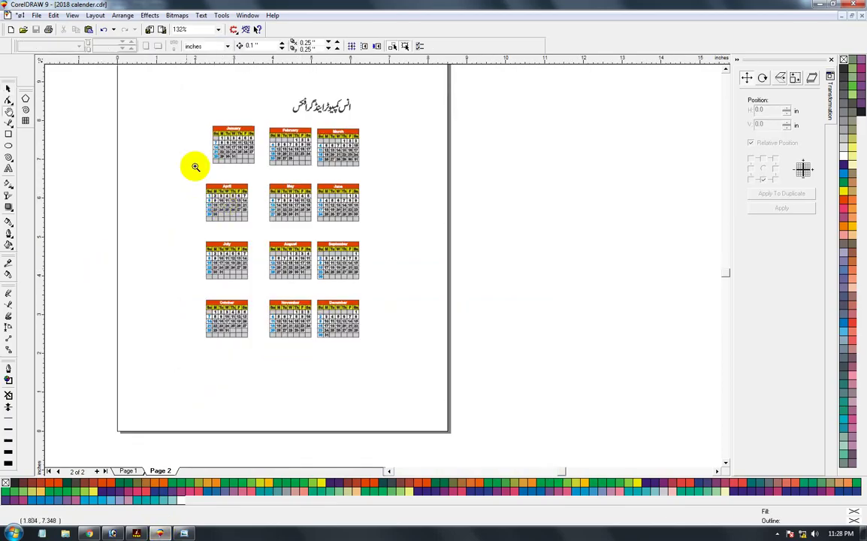
drag(156, 87, 416, 374)
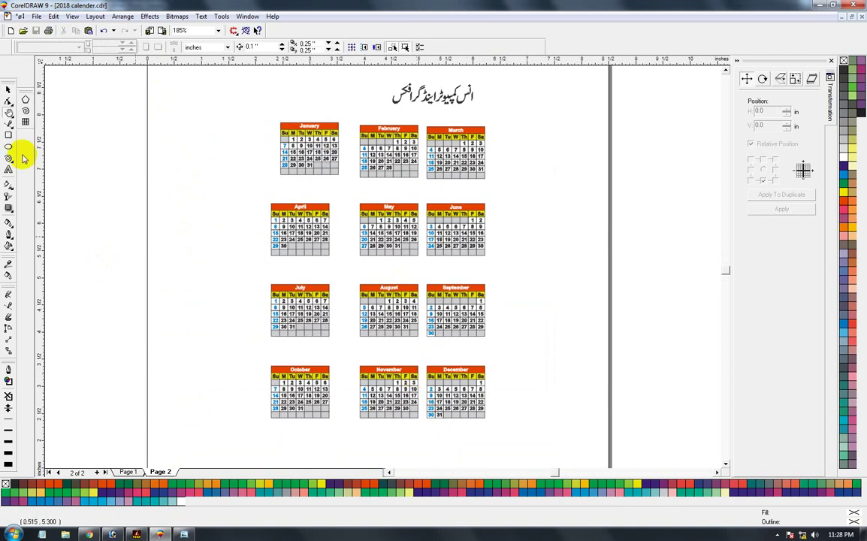
click(8, 90)
drag(388, 132, 376, 141)
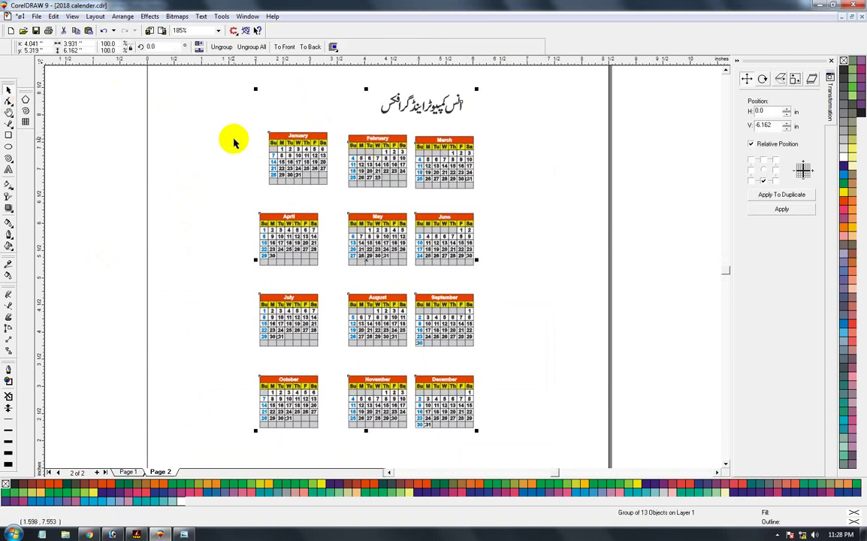
Examine the January, February and March grids of the calendar group up close.
key(z)
drag(222, 107, 535, 248)
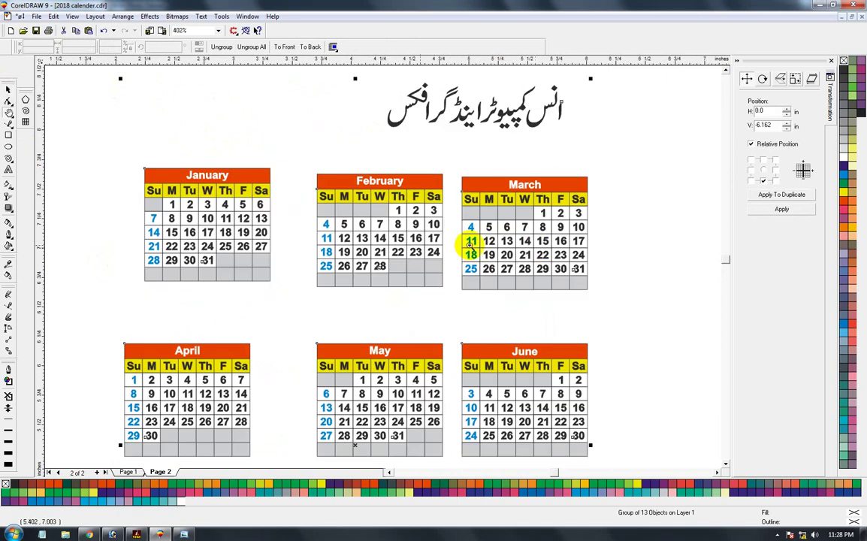
click(8, 90)
click(154, 173)
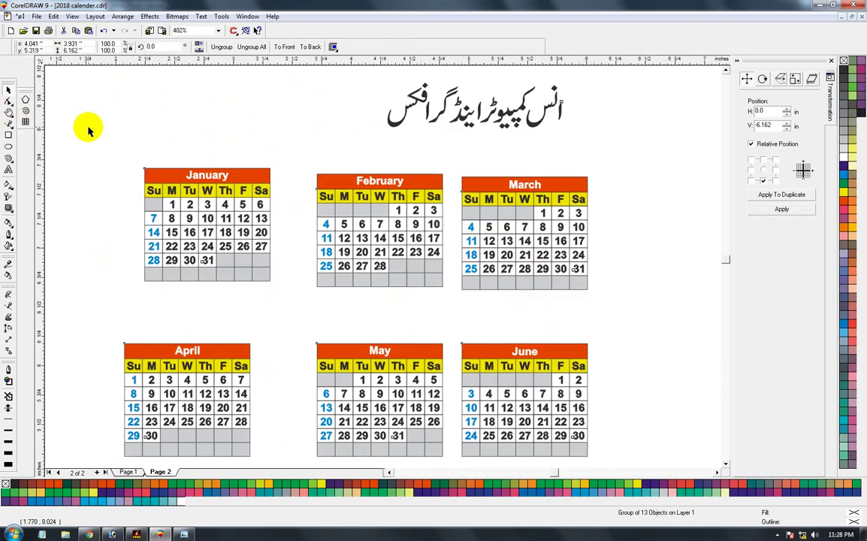
click(88, 129)
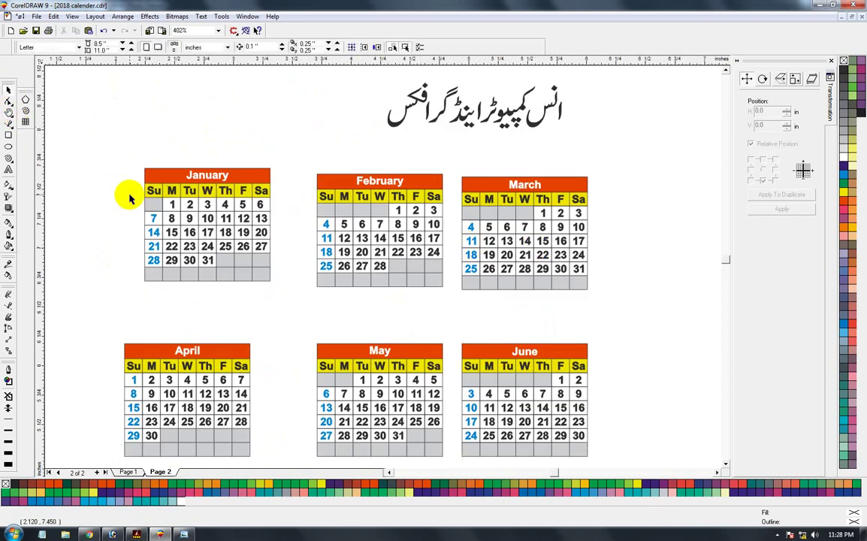
key(z)
drag(438, 323, 610, 331)
click(7, 90)
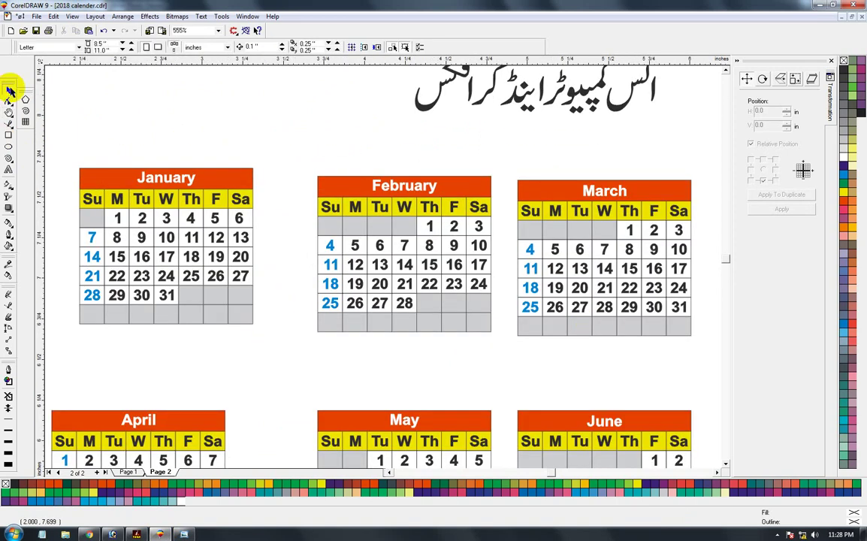
click(180, 175)
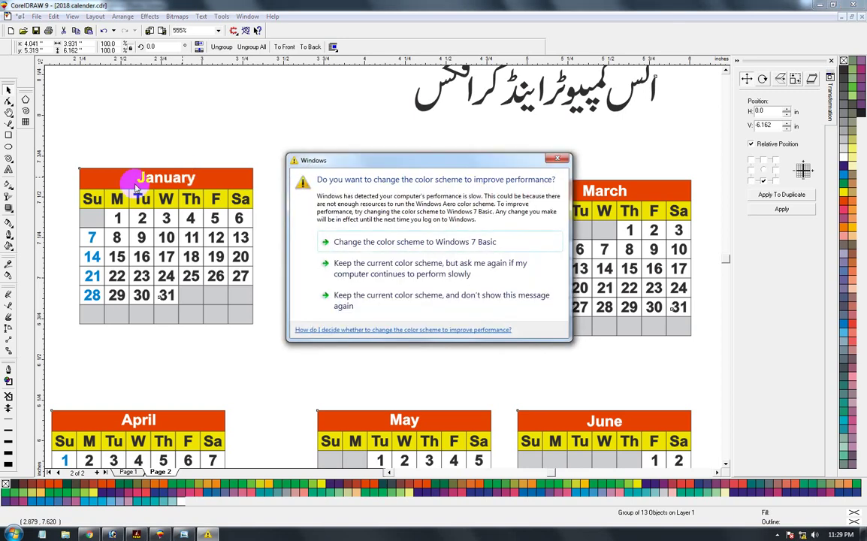
Dismiss the Windows color scheme prompt and look over the heading and all twelve month grids on the whole page.
click(560, 159)
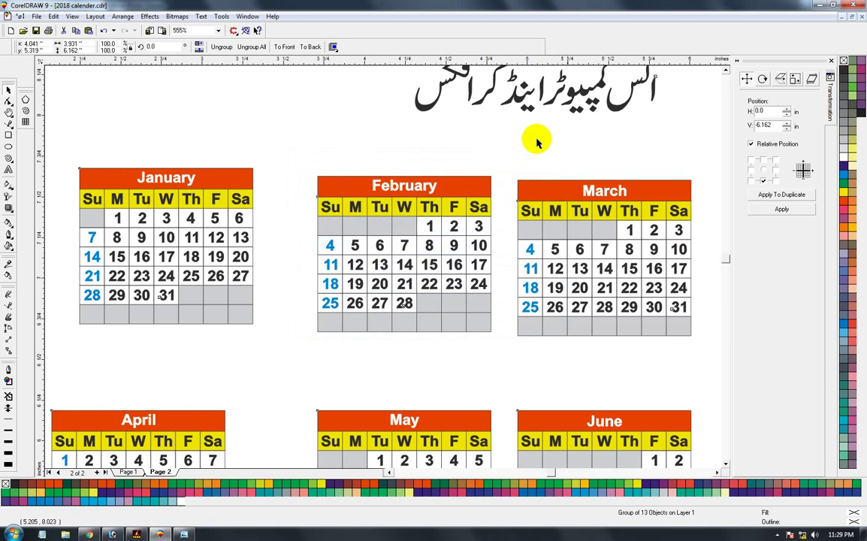
key(F3)
key(F3)
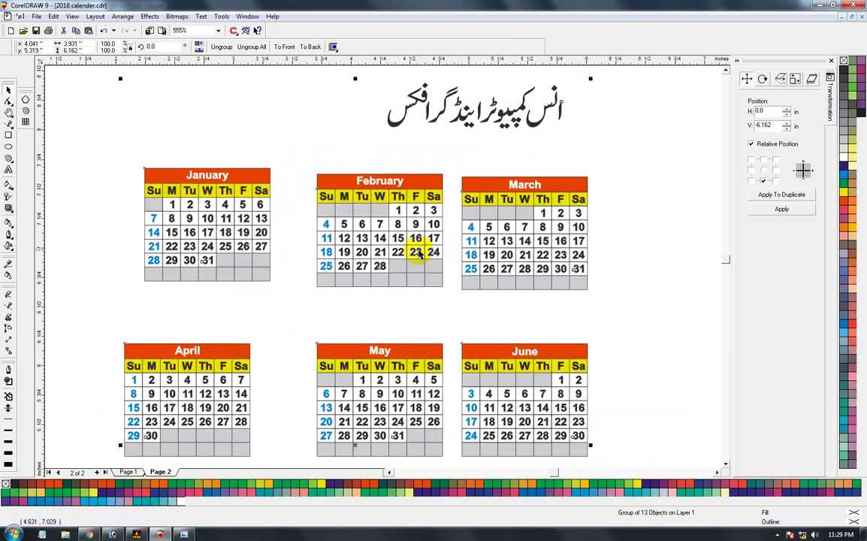
click(135, 239)
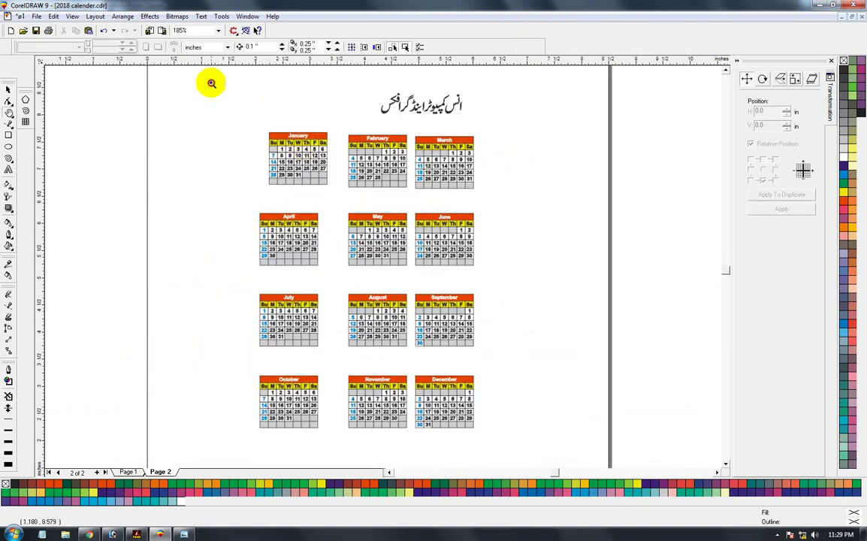
click(9, 90)
key(F3)
scroll(605, 186, down, 2)
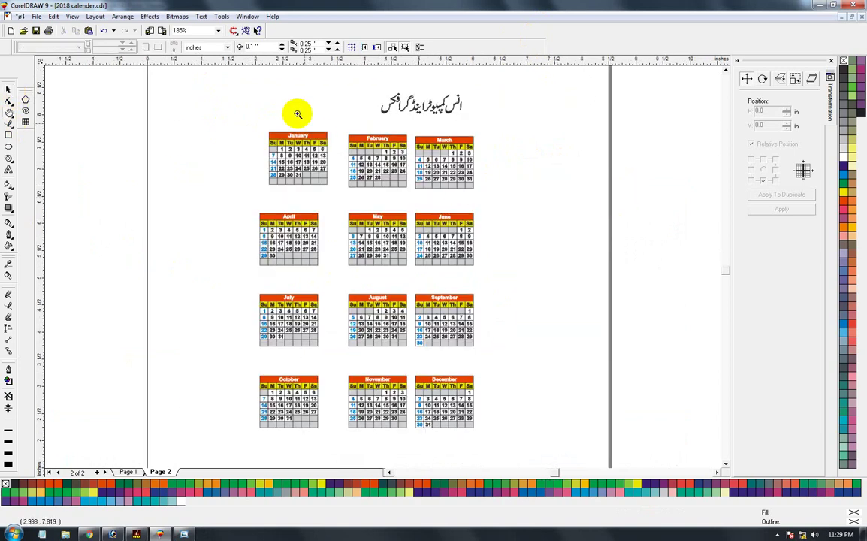
scroll(522, 208, up, 2)
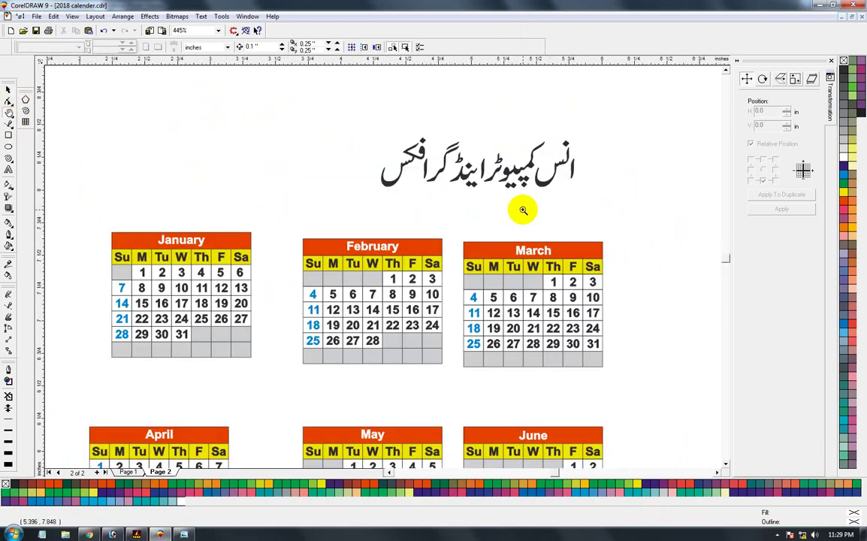
scroll(524, 214, down, 2)
scroll(526, 256, down, 1)
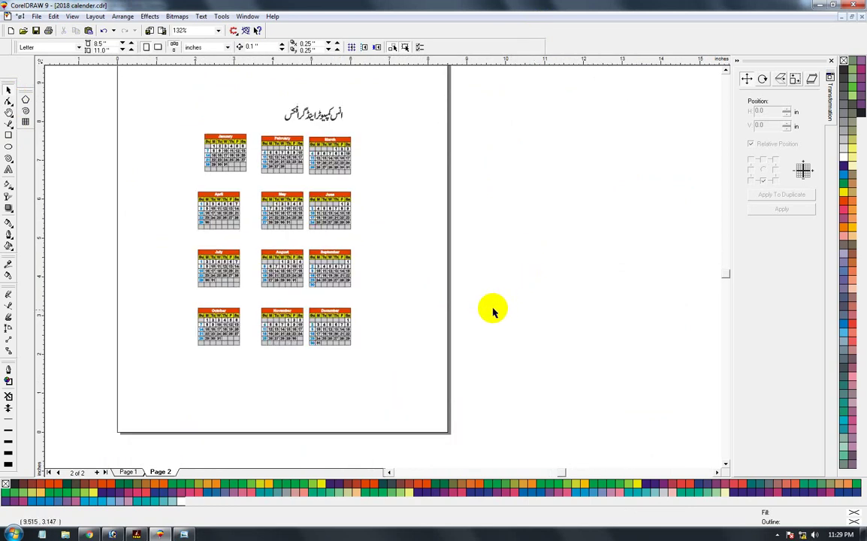
scroll(482, 291, down, 2)
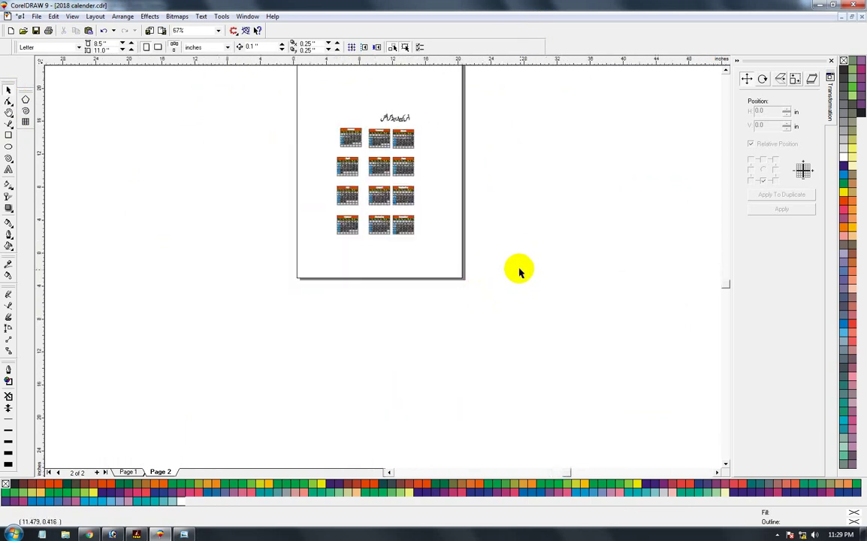
scroll(362, 236, down, 2)
key(shift+F4)
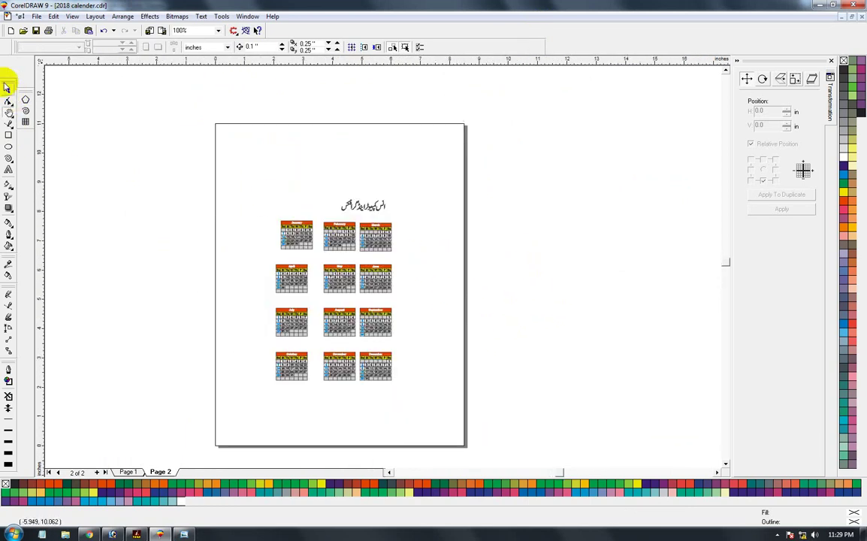
click(9, 90)
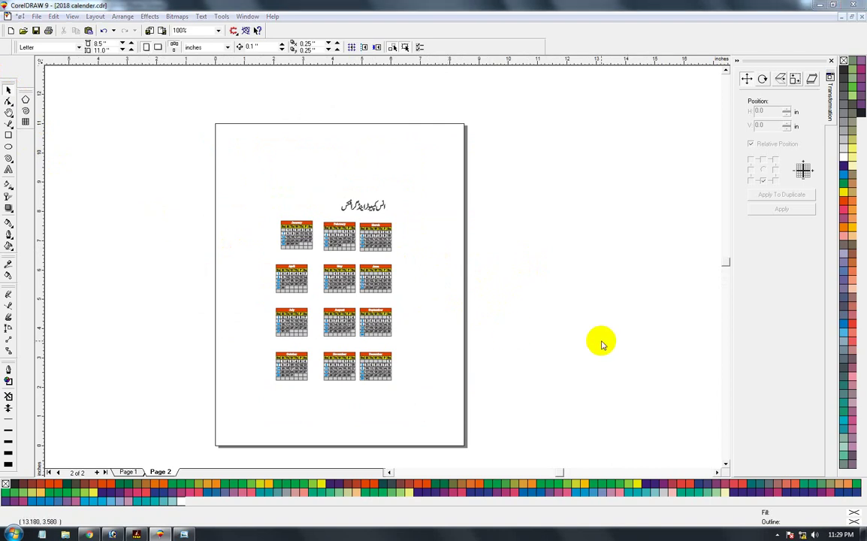
Import 2018.cdr from the DATA PC UNI (F:) drive and place its artwork across the upper right edge of the page.
key(ctrl+i)
click(381, 218)
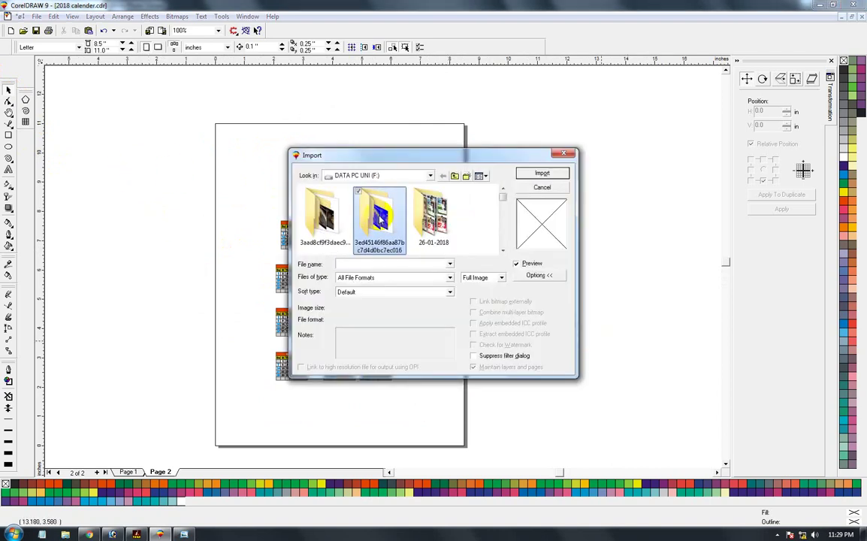
double_click(381, 218)
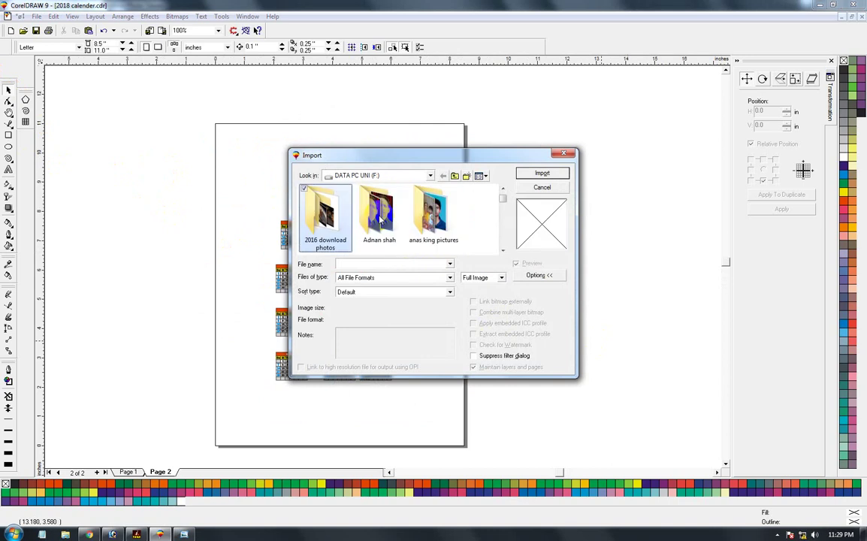
click(399, 208)
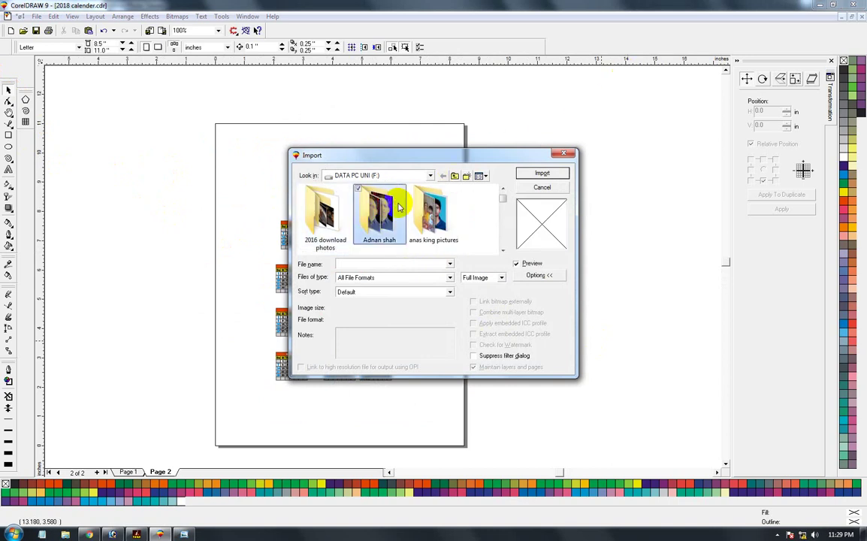
double_click(399, 208)
click(399, 208)
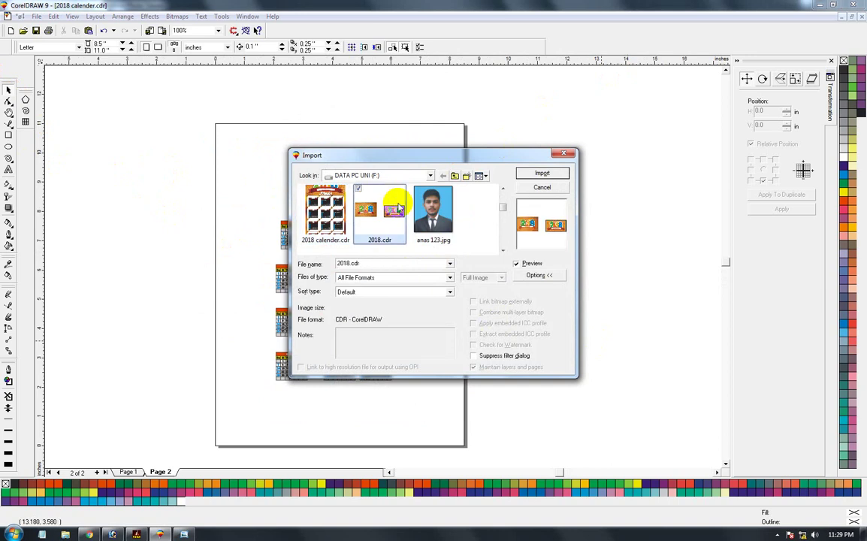
double_click(399, 207)
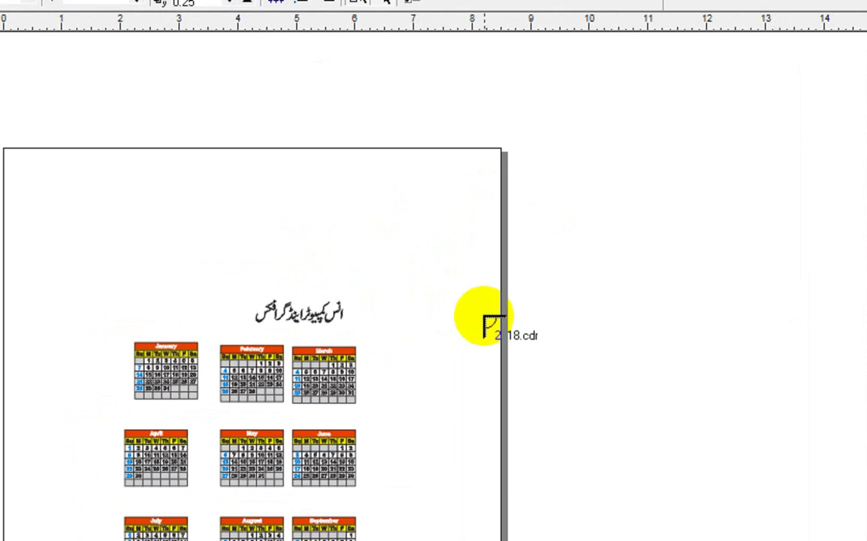
drag(486, 319, 663, 404)
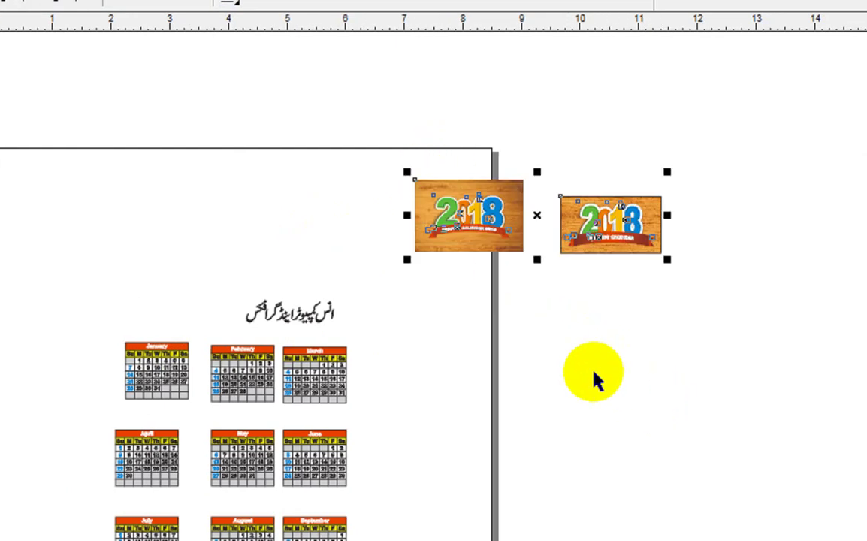
Delete the imported logo reading "GRAPHIC CALENDER 2018", leaving only the "GRAPHIC CALENDER" version.
key(F2)
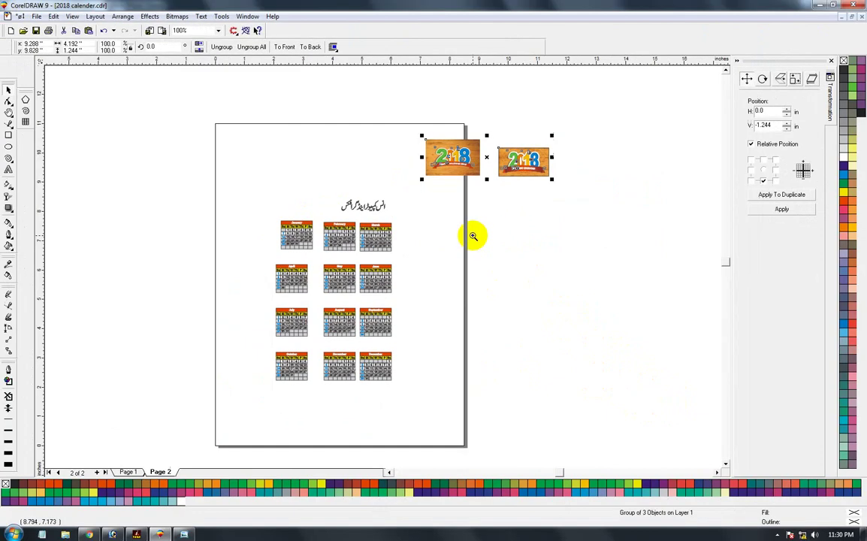
drag(376, 154, 679, 375)
drag(557, 237, 560, 234)
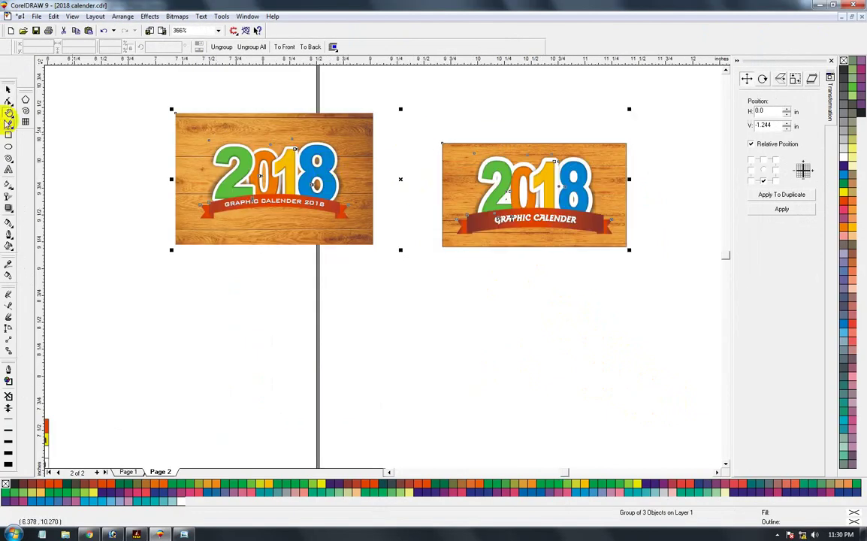
click(9, 88)
click(120, 91)
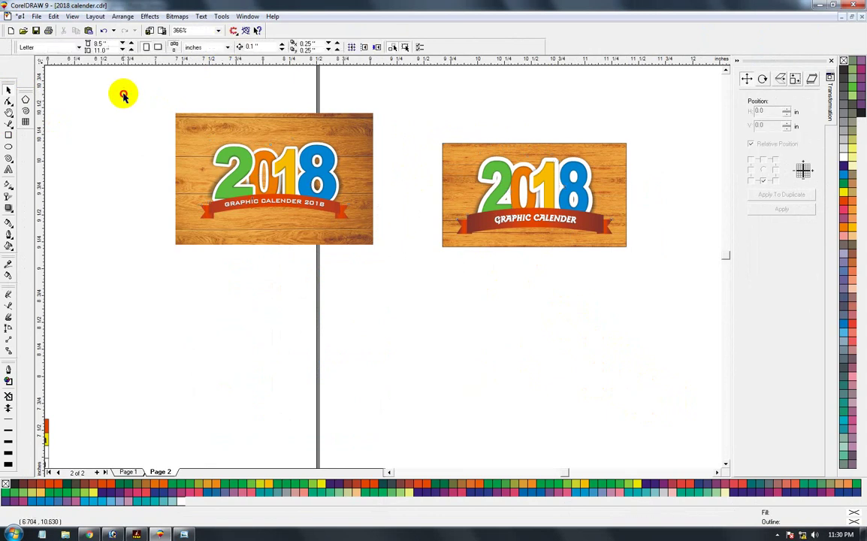
key(Delete)
Clear the page by moving the 2018 logo just beyond its right edge and the grouped month grids beyond its left edge.
key(F2)
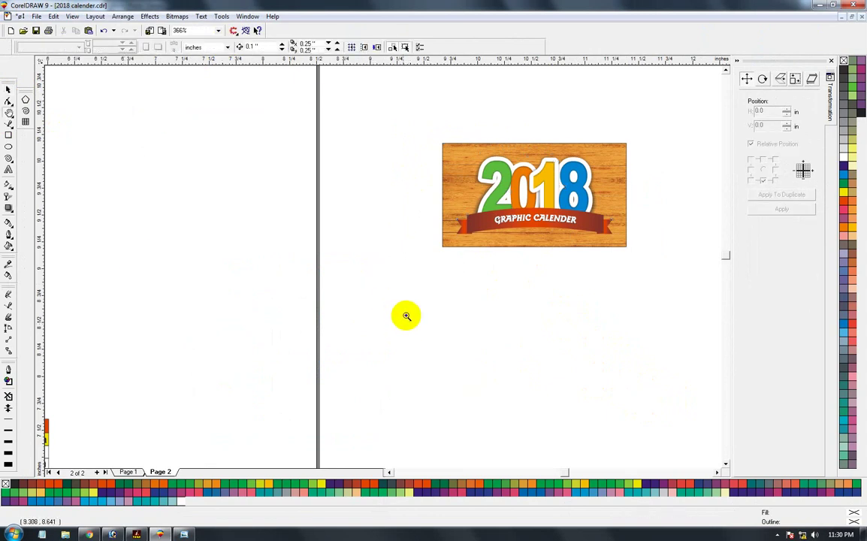
drag(627, 299, 630, 300)
click(9, 89)
click(164, 90)
drag(180, 87, 646, 363)
key(F3)
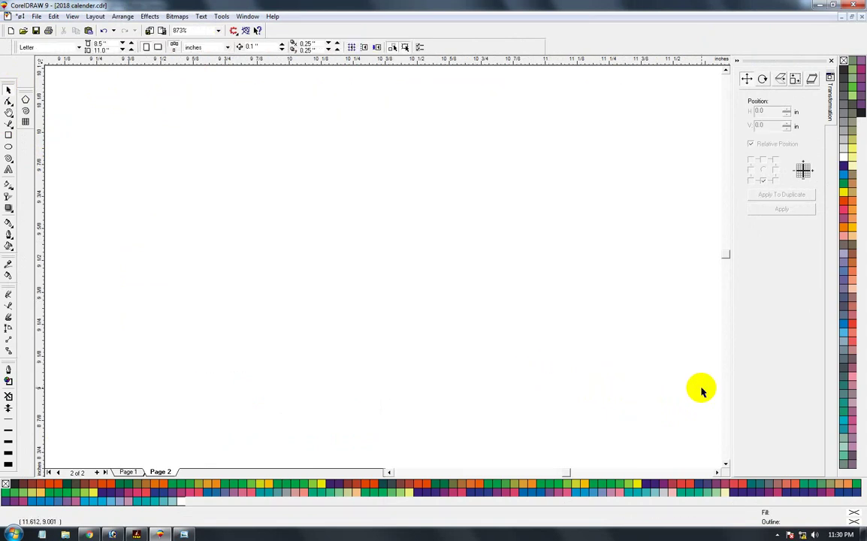
key(F3)
drag(522, 167, 491, 267)
drag(258, 179, 427, 451)
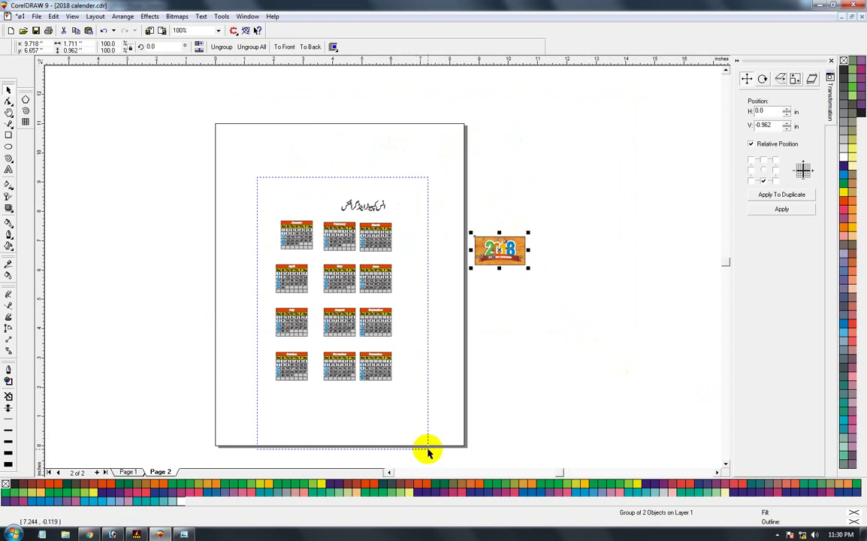
drag(326, 287, 140, 295)
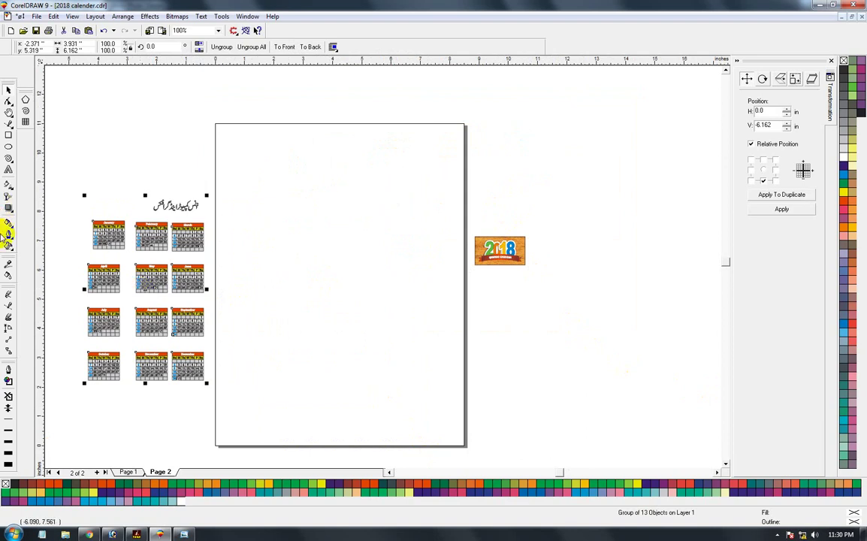
Draw a rectangle on the empty page and set its size to 5 in wide by 9 in high.
click(9, 136)
drag(260, 181, 361, 272)
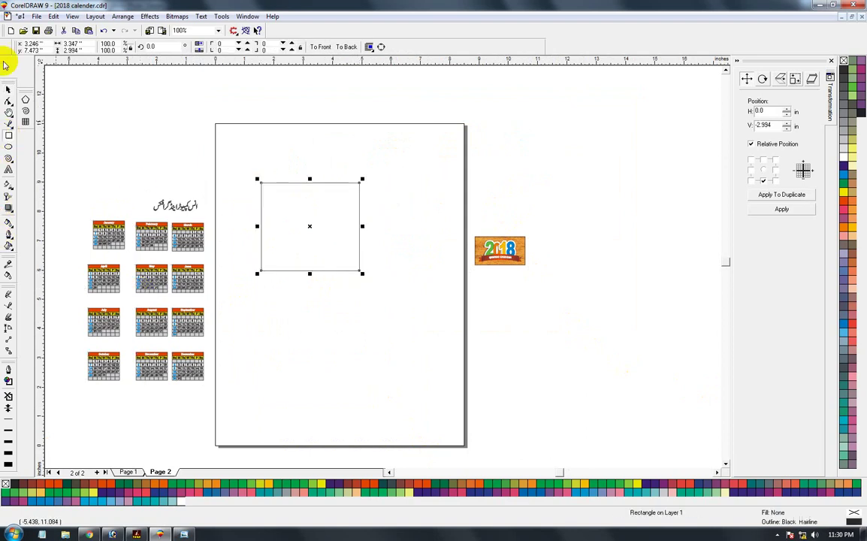
click(73, 44)
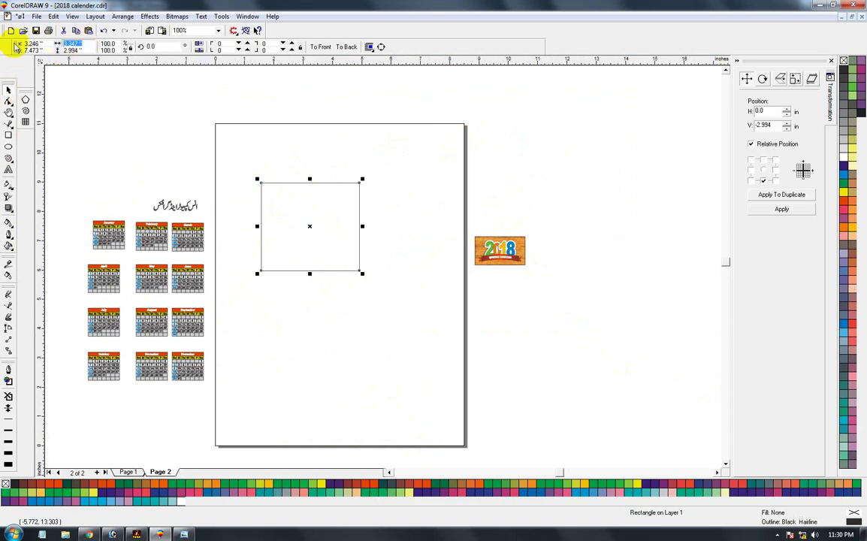
text(5)
key(Tab)
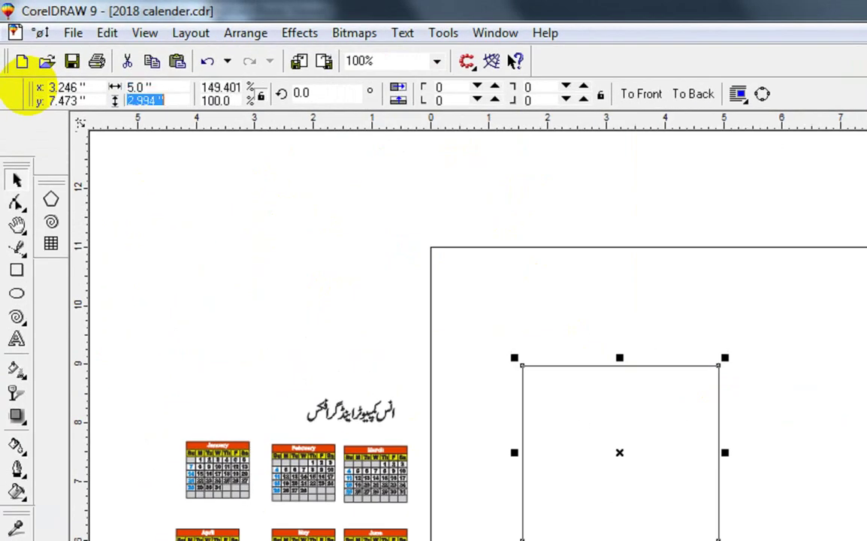
text(9)
key(Return)
Set the rectangle's height to 8 in and centre it on the page.
click(136, 101)
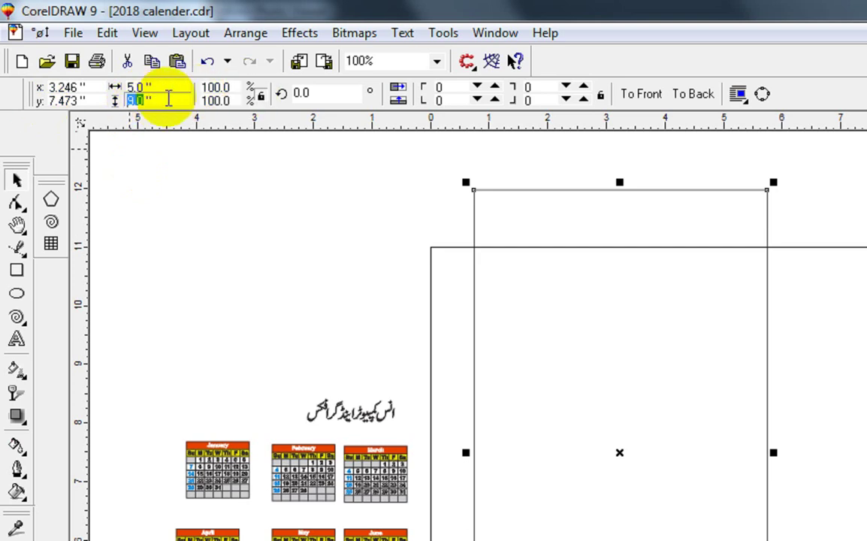
text(8)
key(Return)
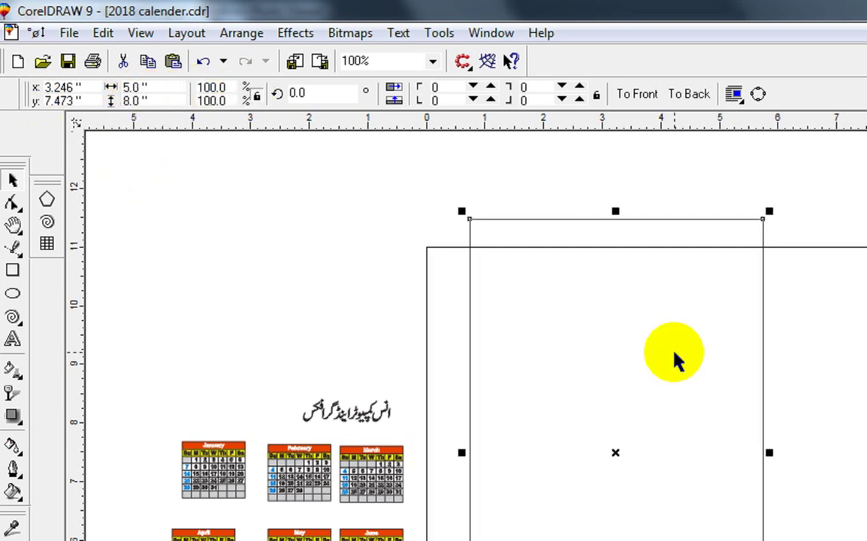
key(p)
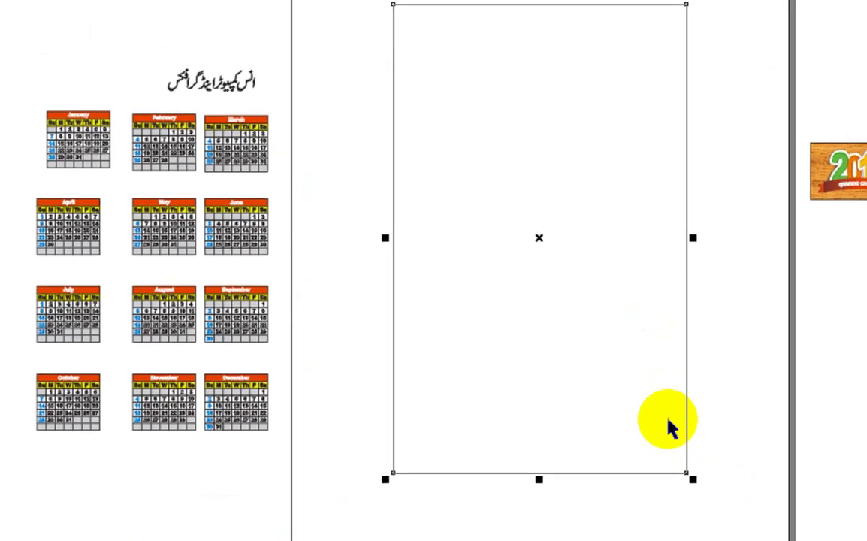
Try rounding the corners of the 5 × 8 in rectangle to a roundness of 5.
key(F8)
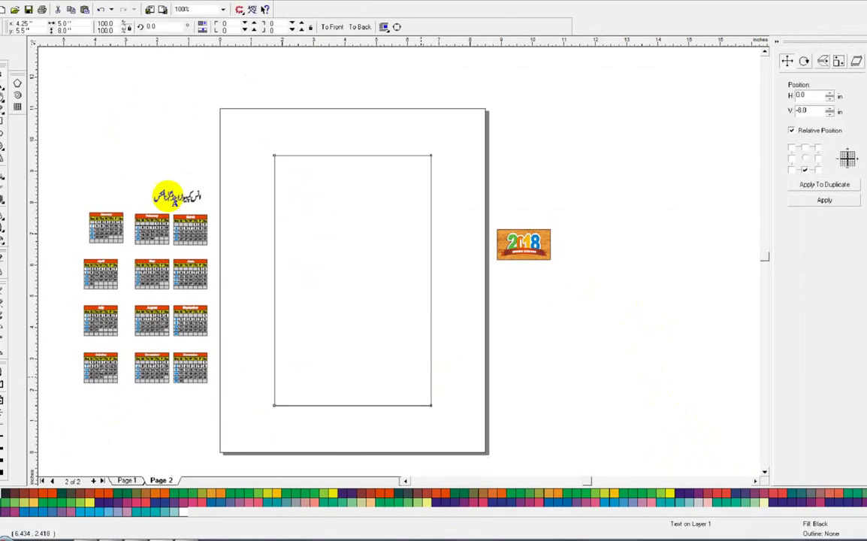
click(8, 90)
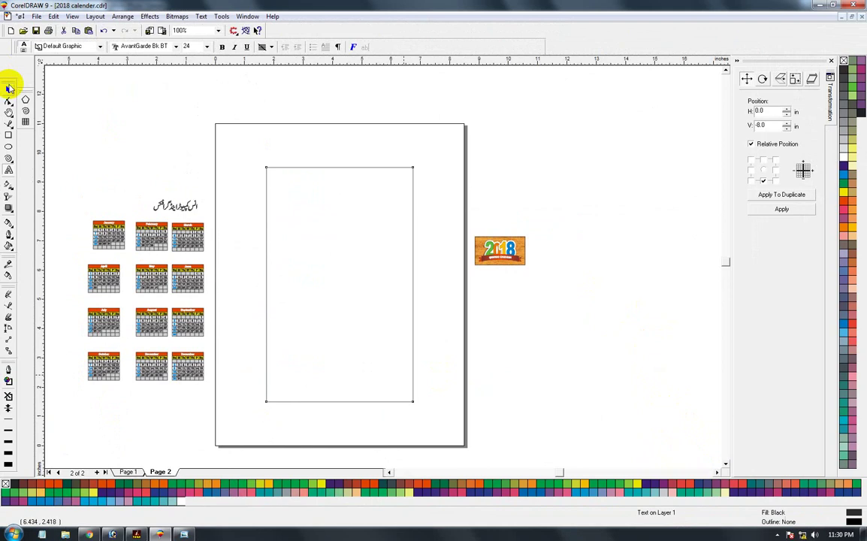
click(488, 252)
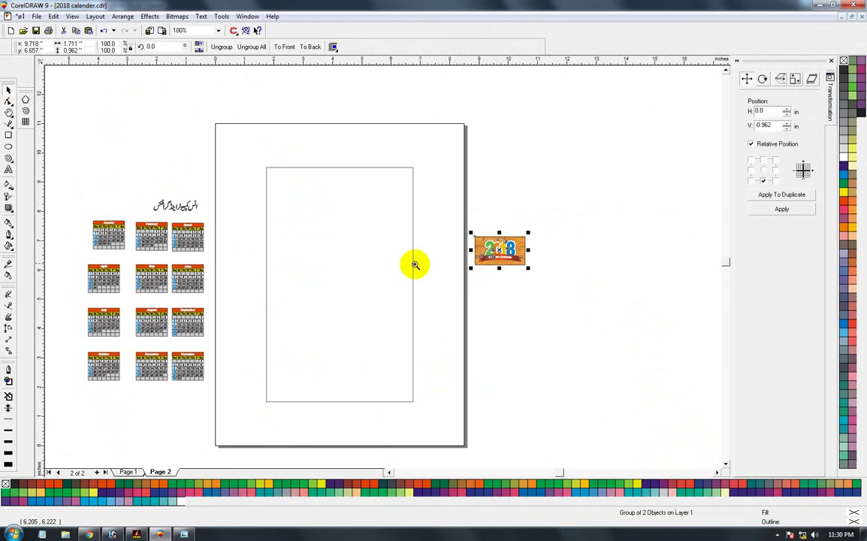
key(F2)
drag(248, 148, 612, 363)
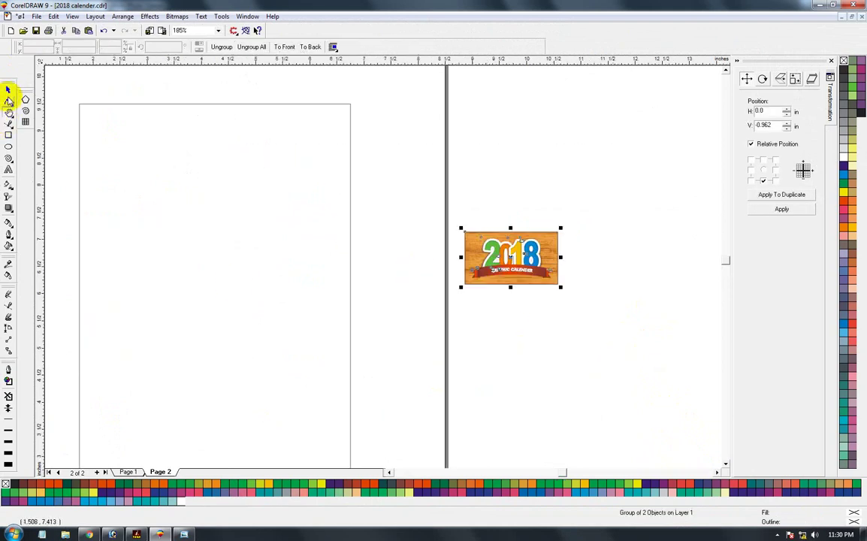
click(9, 91)
click(111, 103)
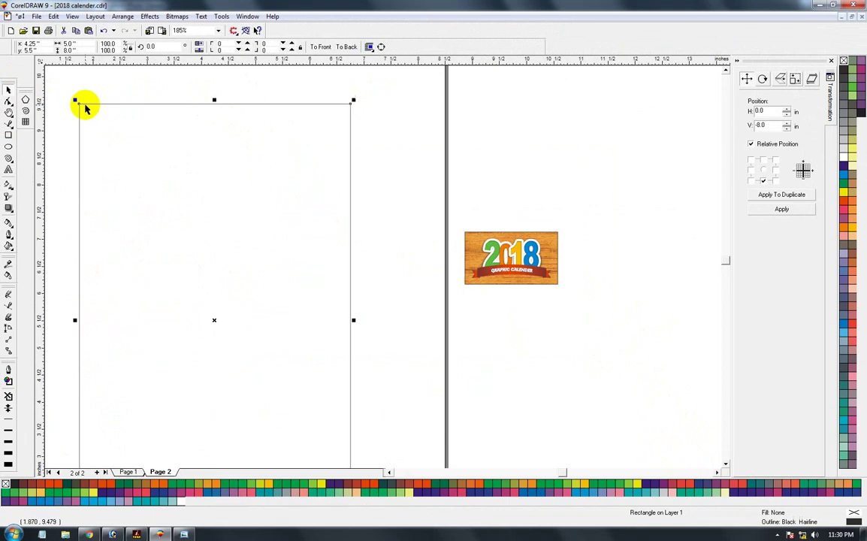
drag(81, 106, 81, 110)
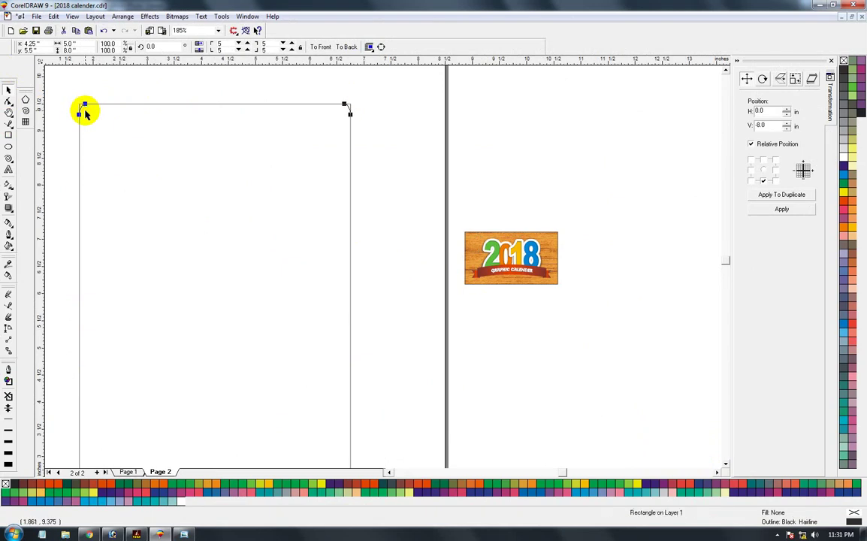
Move the 2018 logo into the rectangle so its upper left corner snaps to the rectangle's upper left corner.
click(482, 208)
drag(507, 237, 120, 132)
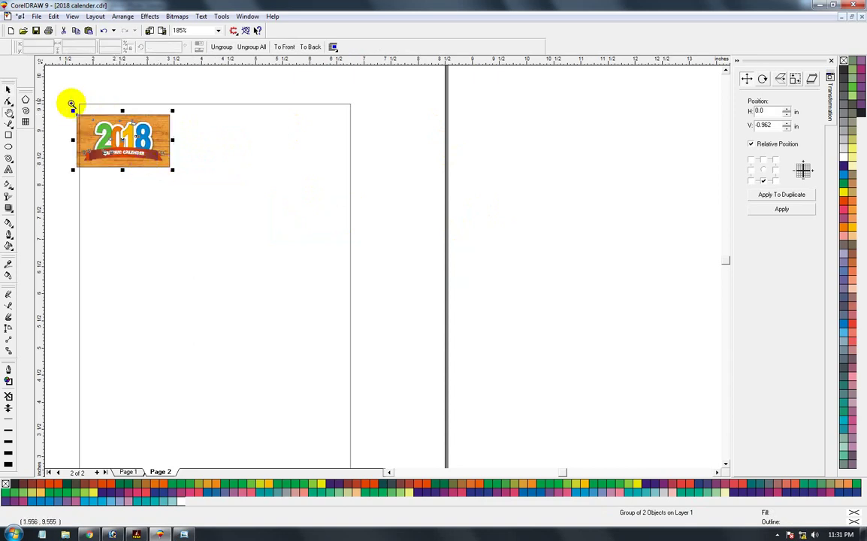
click(227, 163)
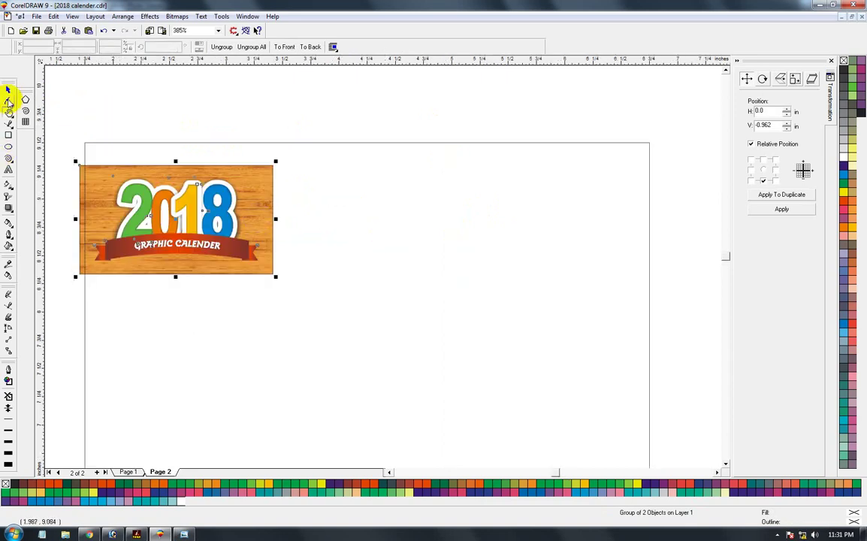
click(9, 91)
click(132, 99)
click(121, 188)
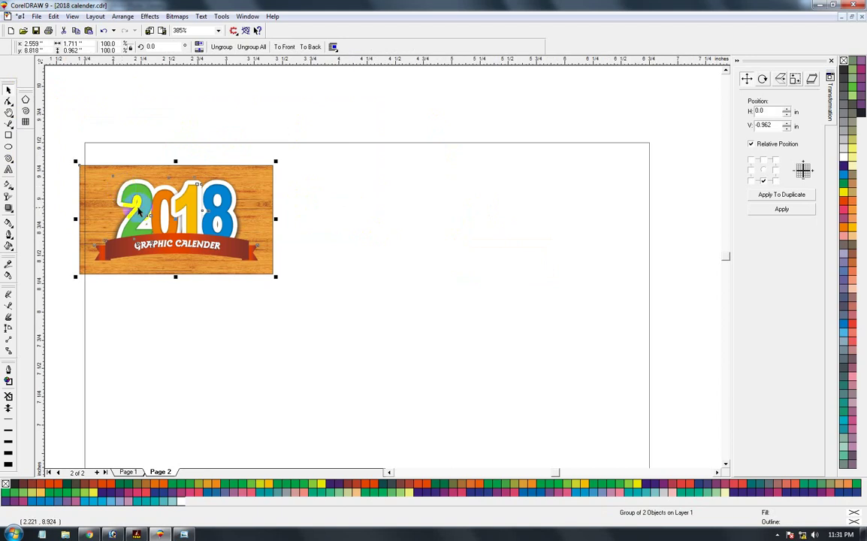
drag(175, 218, 181, 197)
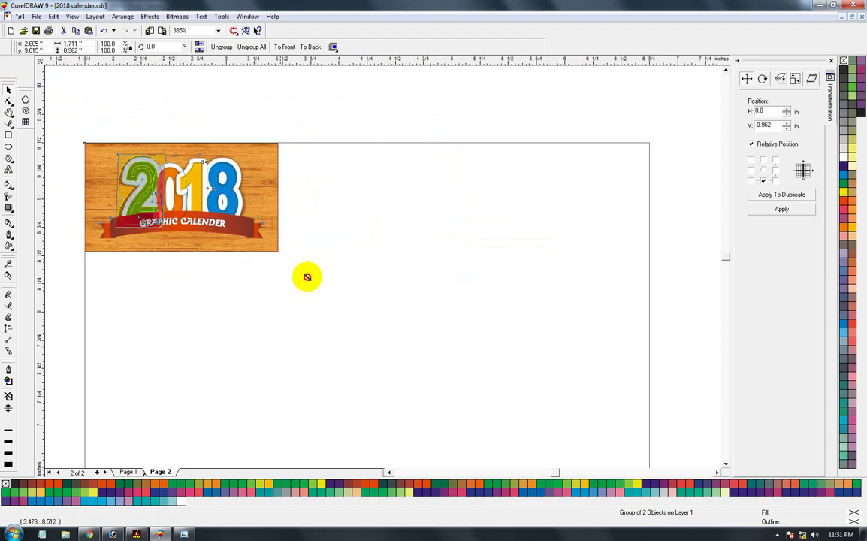
Enlarge the 2018 logo proportionally from its upper left corner to about 5.06 × 2.85 in, spanning the rectangle's width.
drag(501, 368, 550, 403)
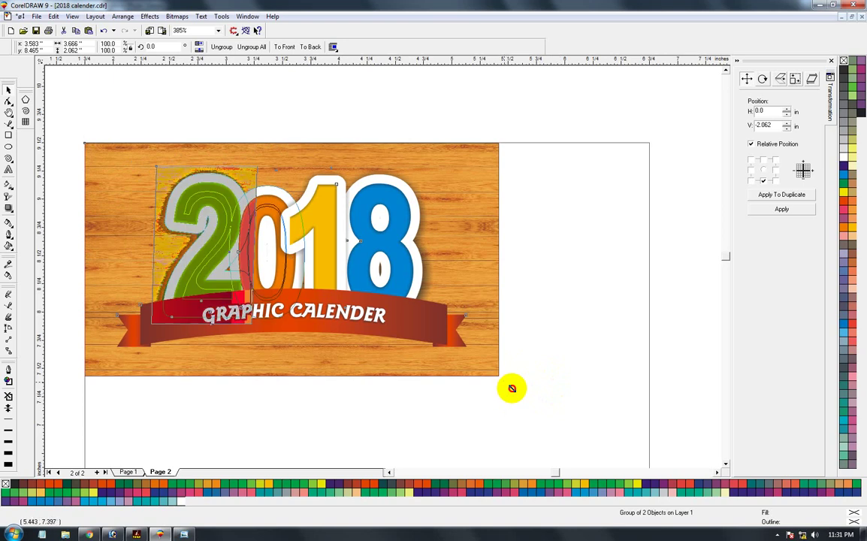
drag(519, 393, 519, 394)
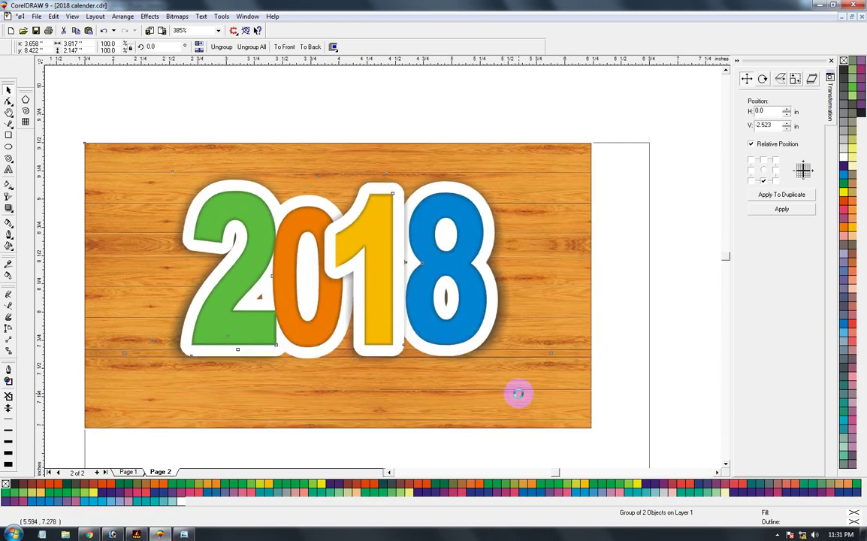
key(ctrl+r)
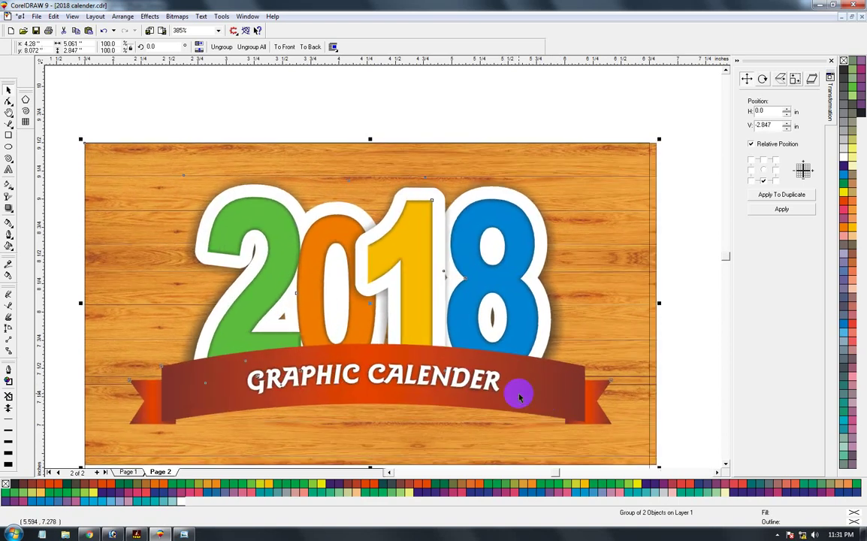
Align the 2018 logo and the rectangle on their vertical centre line.
key(F3)
shift+click(295, 332)
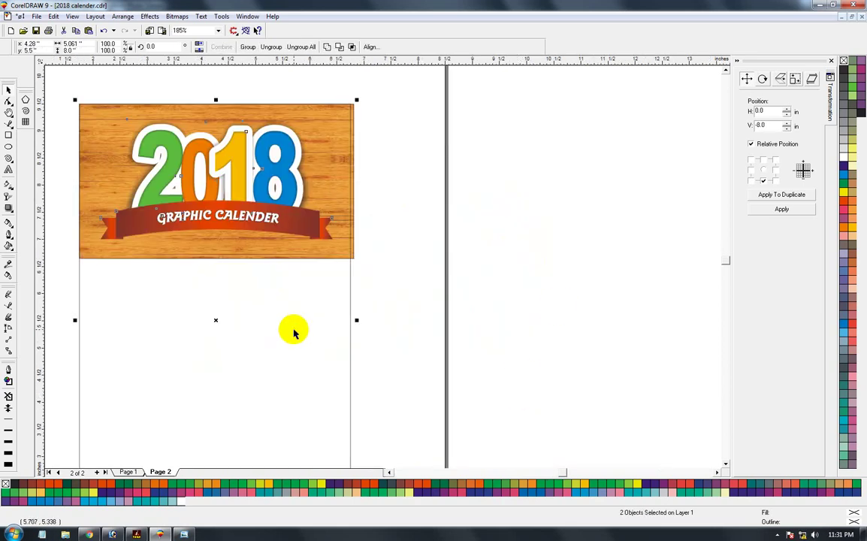
key(c)
key(F3)
click(434, 279)
key(F2)
drag(205, 119, 612, 380)
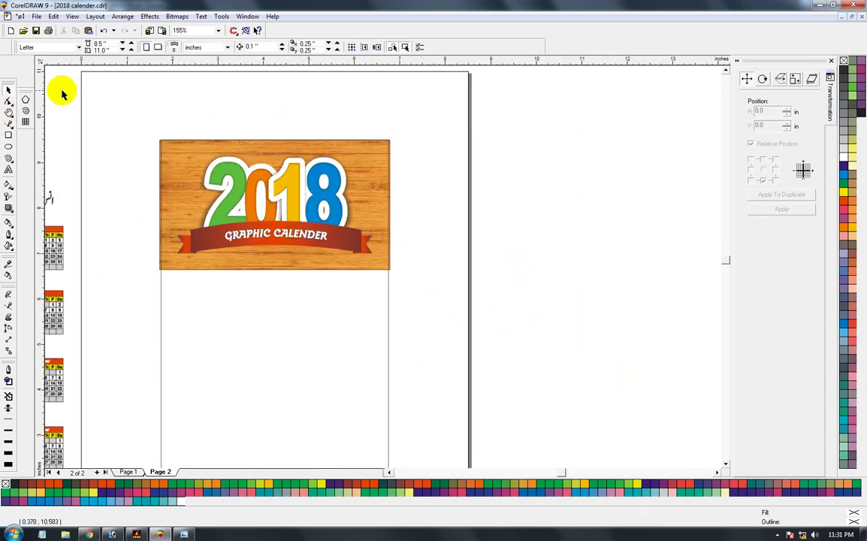
PowerClip the 2018 logo group inside the 5 × 8 in rectangle.
click(188, 139)
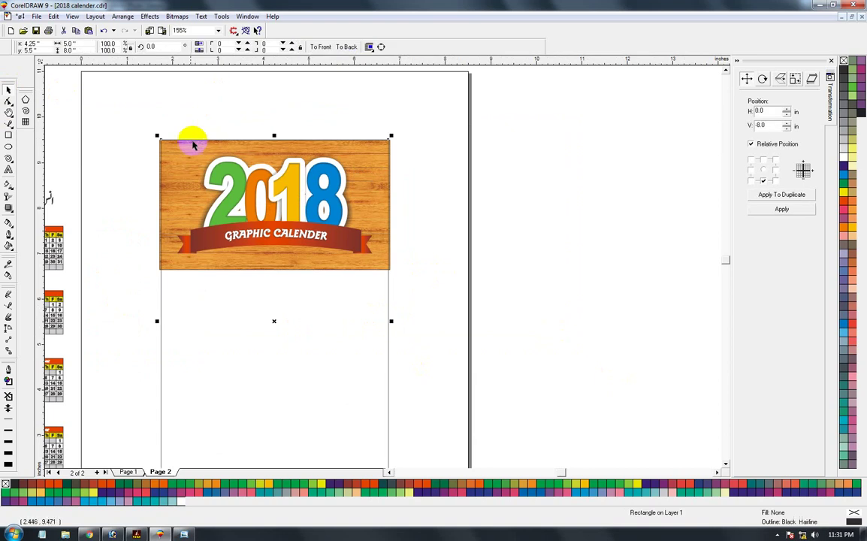
click(451, 261)
drag(124, 110, 431, 319)
click(314, 342)
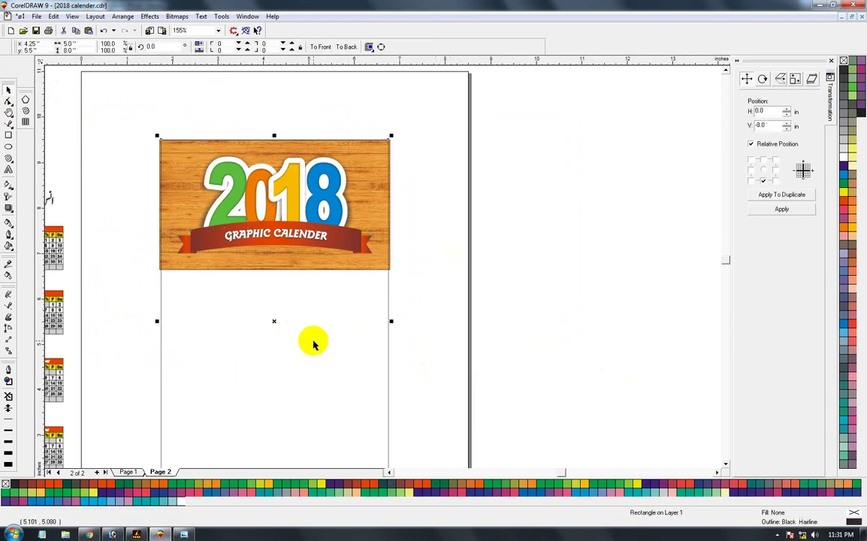
drag(126, 112, 449, 306)
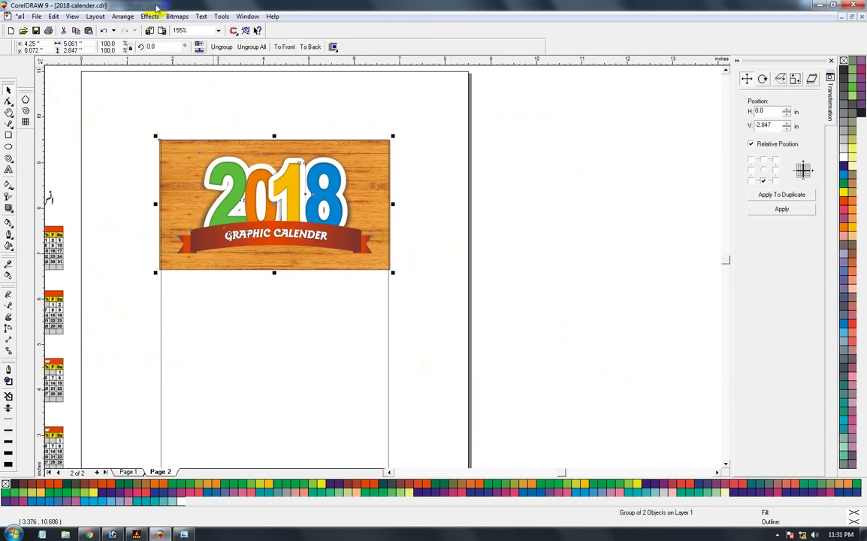
click(222, 47)
click(268, 346)
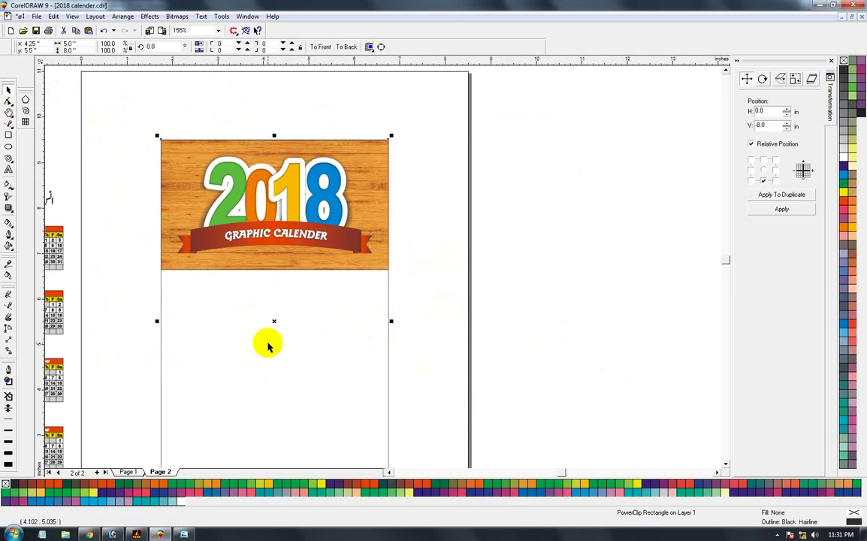
Edit the PowerClip contents and convert the wooden background behind the logo to a bitmap.
ctrl+click(268, 343)
key(F2)
drag(119, 109, 499, 325)
drag(169, 168, 172, 156)
key(ctrl+z)
key(alt+b)
key(c)
key(Return)
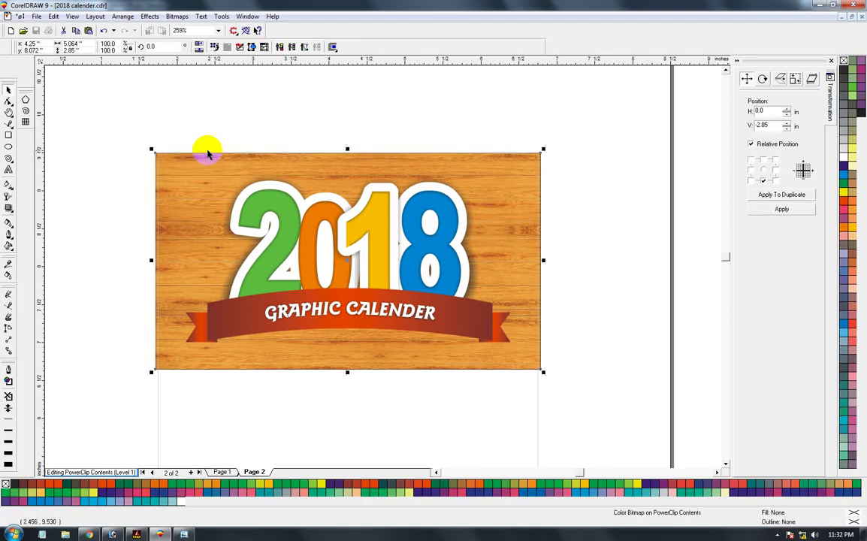
Fade out the lower edge of the wooden background with a vertical fountain transparency starting just beneath the ribbon.
click(606, 343)
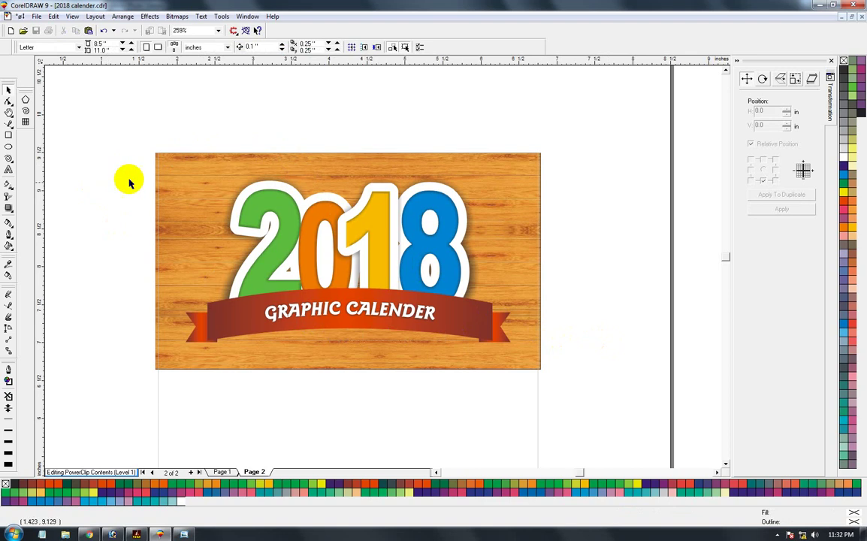
click(171, 185)
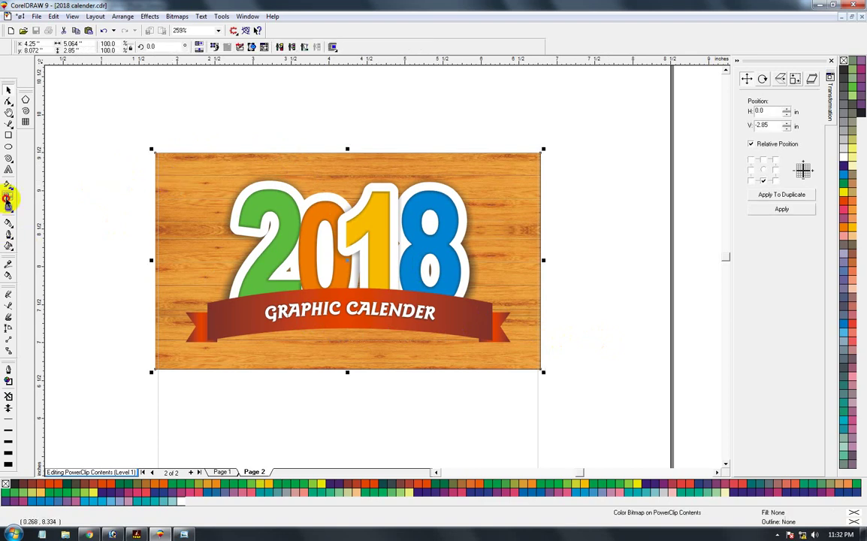
click(7, 199)
drag(349, 335, 349, 356)
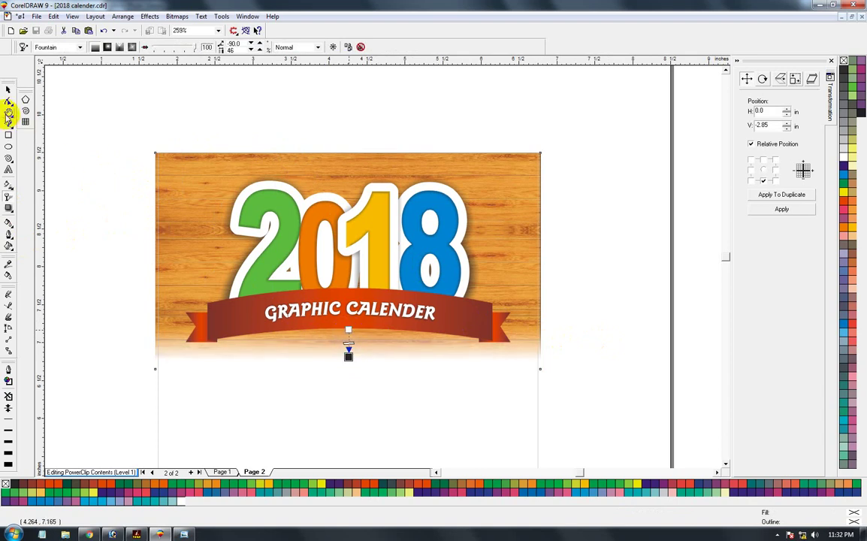
click(8, 89)
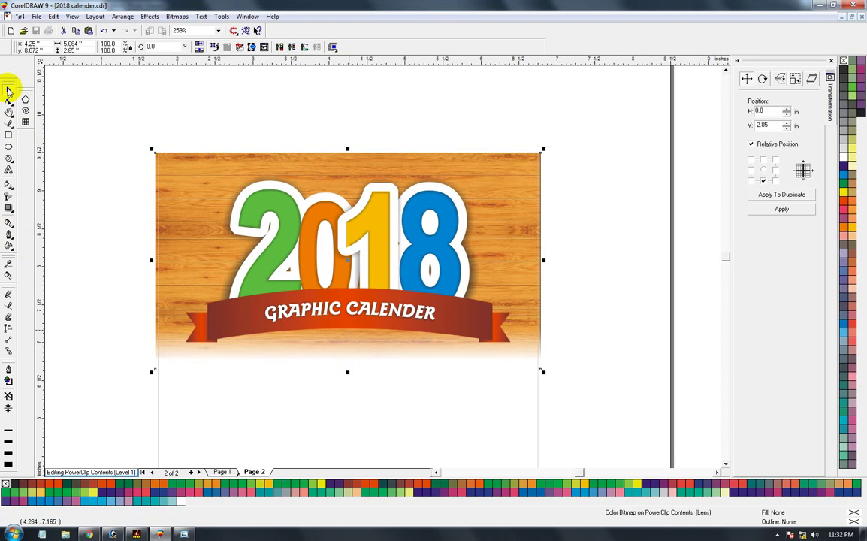
Convert the faded wooden background to a CMYK 32-bit bitmap at 500 dpi with anti-aliasing and a transparent background.
key(alt+b)
key(c)
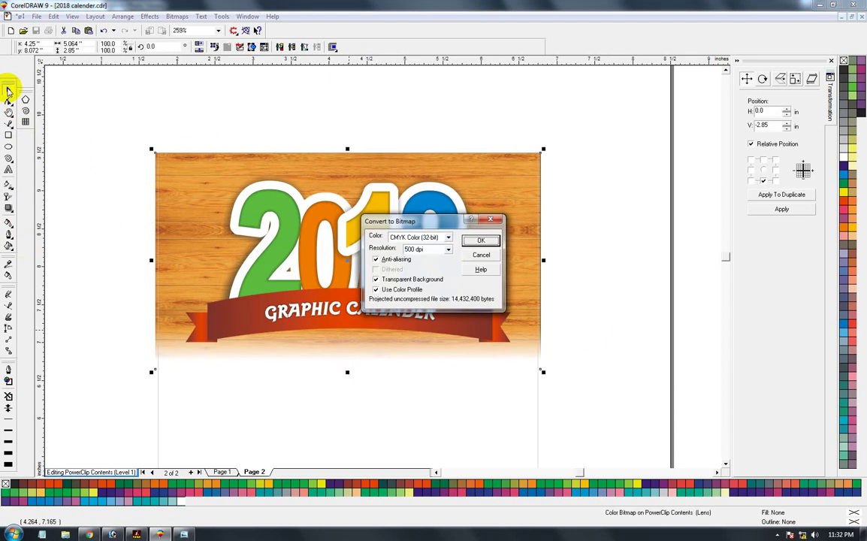
key(Return)
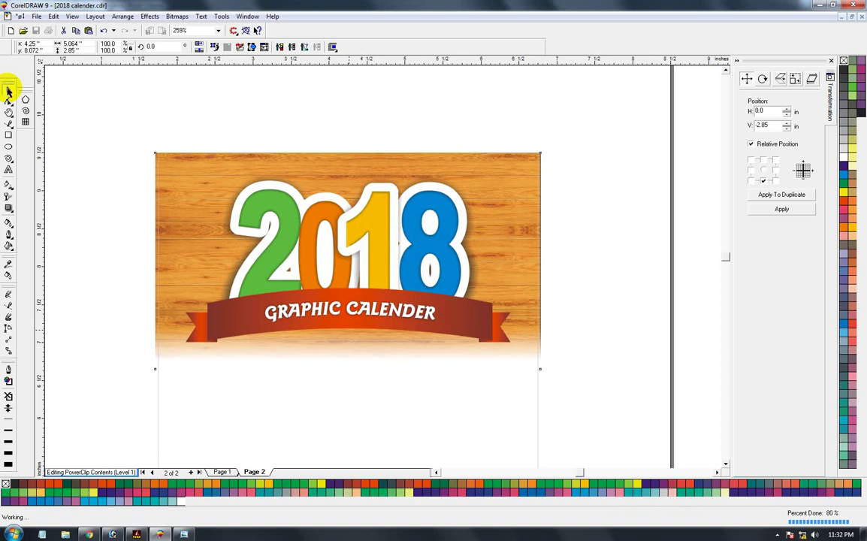
Finish editing the PowerClip contents and deselect the calendar rectangle.
key(alt+c)
key(w)
key(f)
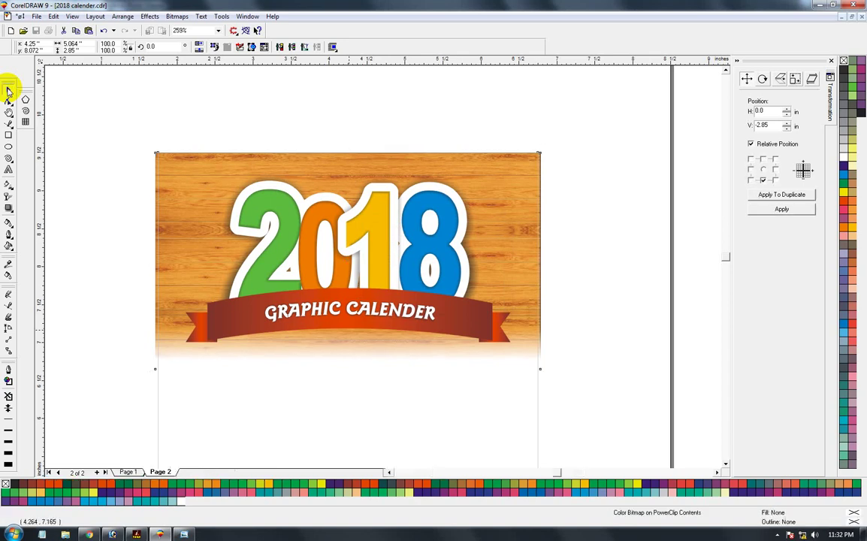
scroll(167, 123, down, 1)
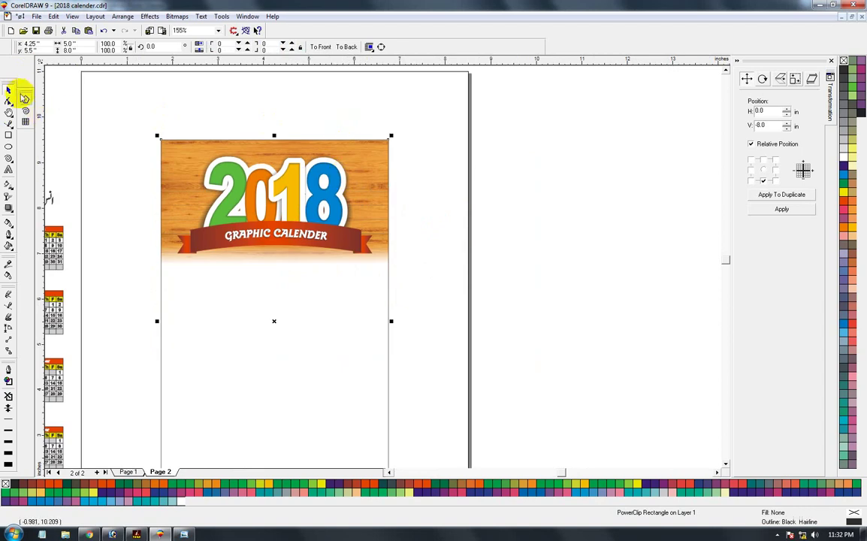
click(190, 81)
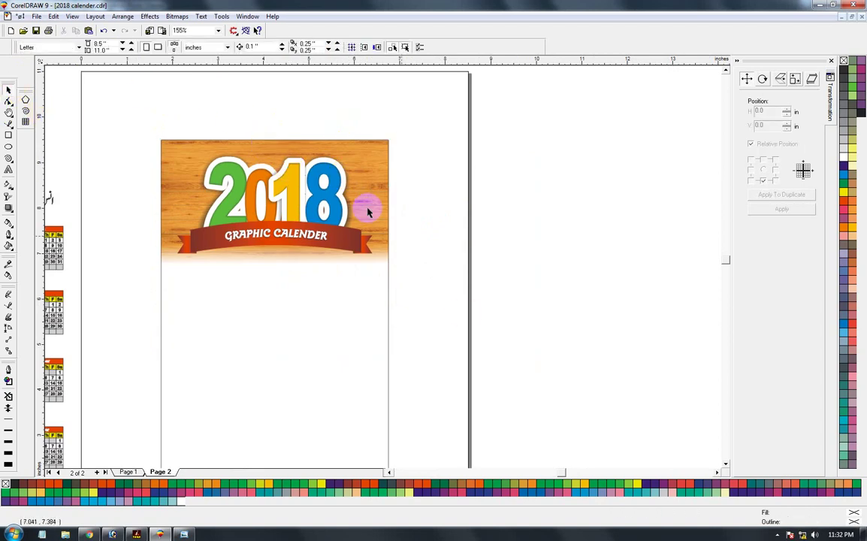
Import the striped orange background image from the Desktop and place it over the blank lower part of the calendar.
key(ctrl+i)
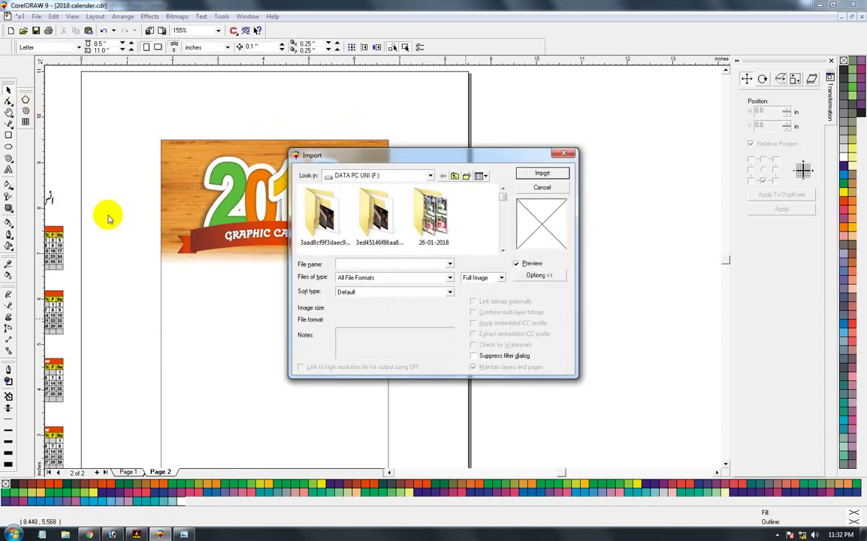
click(455, 177)
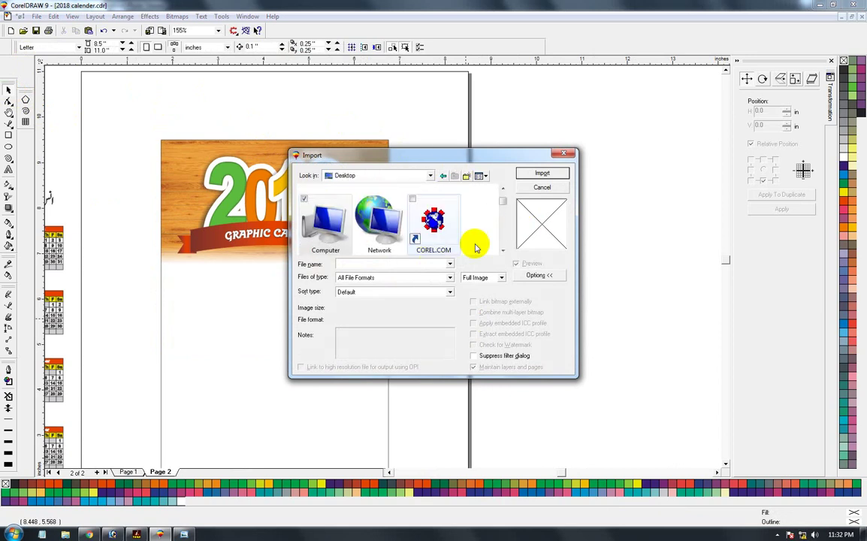
drag(499, 197, 502, 248)
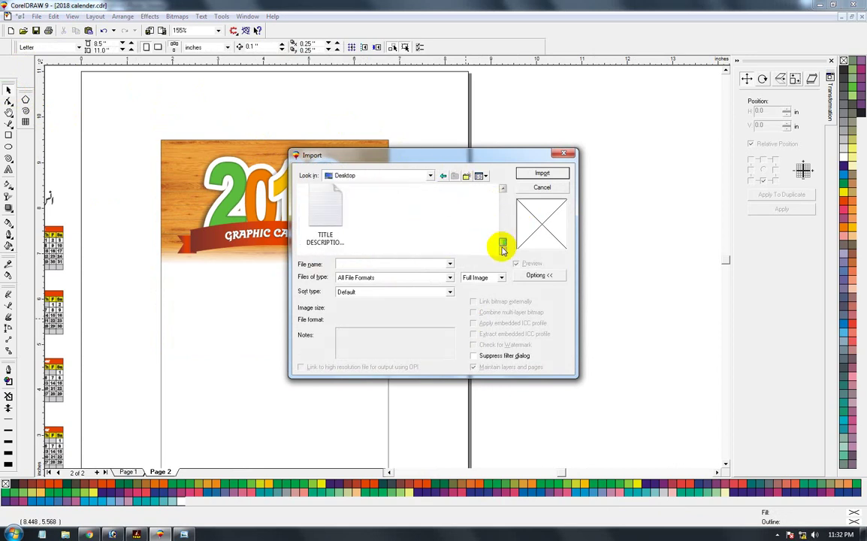
click(502, 189)
click(502, 188)
click(502, 189)
click(502, 189)
click(502, 189)
click(502, 189)
click(502, 189)
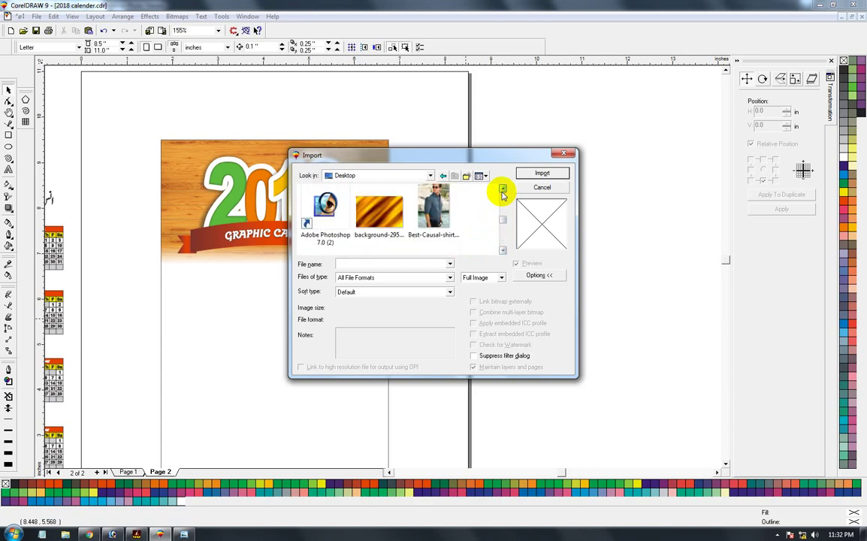
double_click(379, 209)
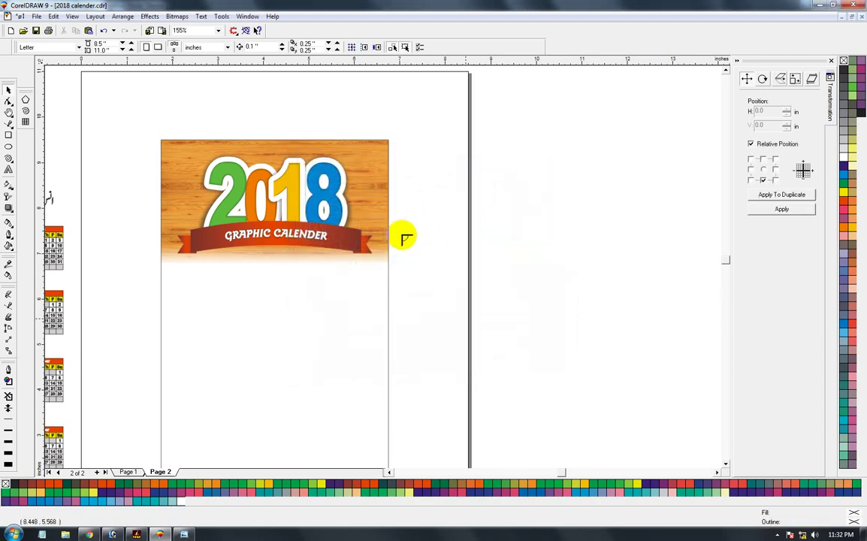
click(253, 309)
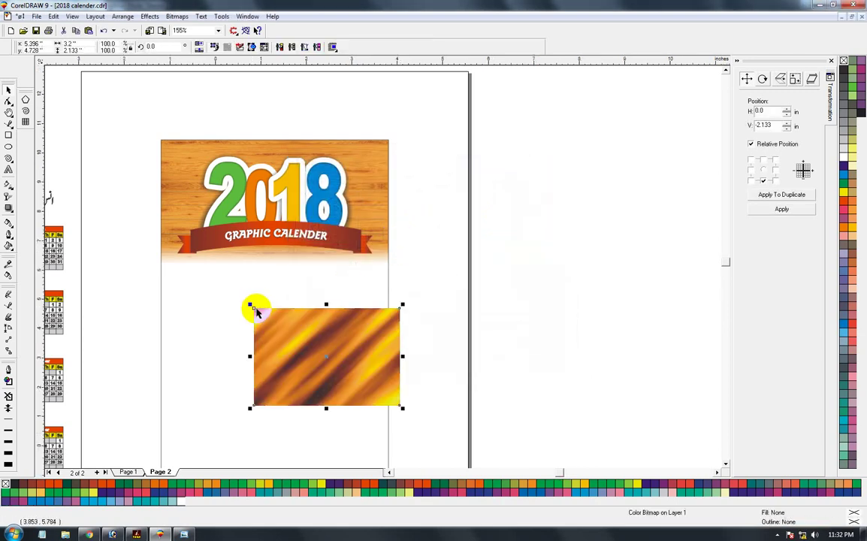
PowerClip the imported striped texture inside the calendar rectangle.
key(F3)
key(F2)
drag(237, 213, 483, 441)
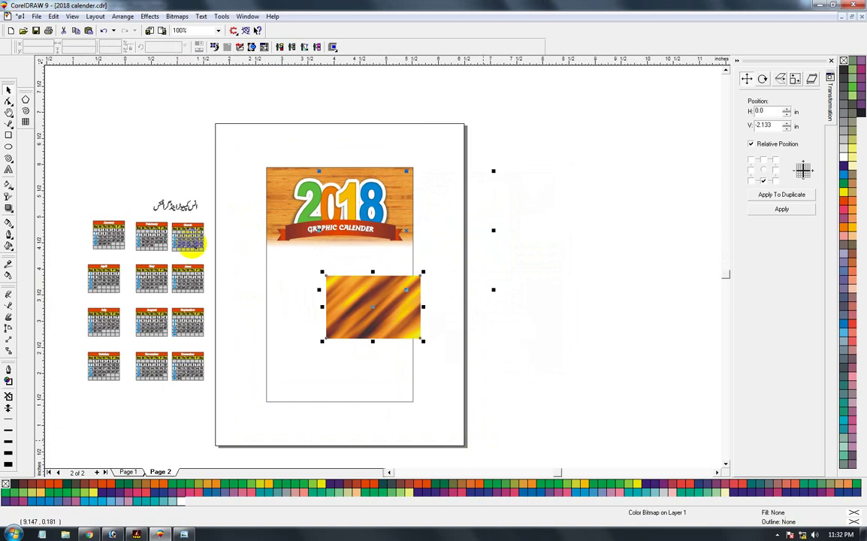
click(9, 89)
key(Escape)
click(472, 229)
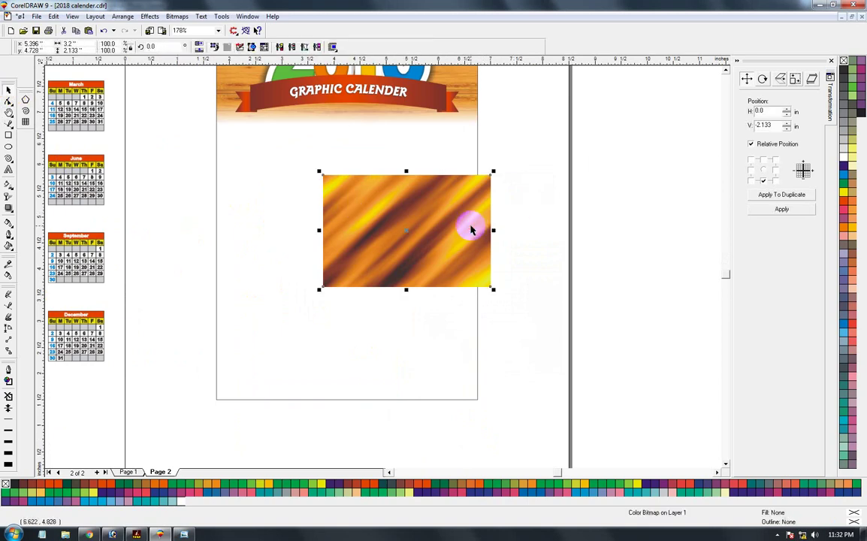
key(alt+c)
key(w)
key(p)
click(276, 285)
Edit the PowerClip contents and stretch the striped texture to about 5.197 × 5.809 in, covering the calendar area below the logo.
ctrl+click(277, 285)
drag(340, 271, 269, 201)
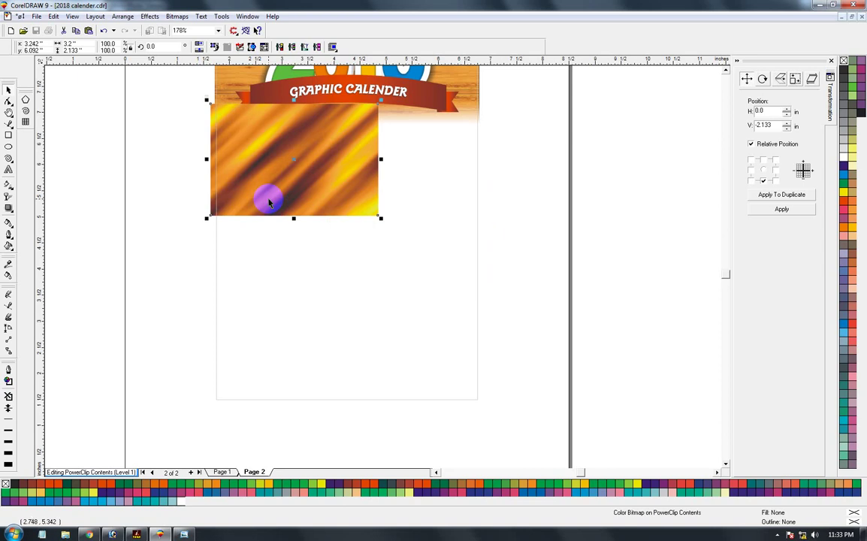
drag(379, 219, 493, 294)
drag(350, 295, 350, 411)
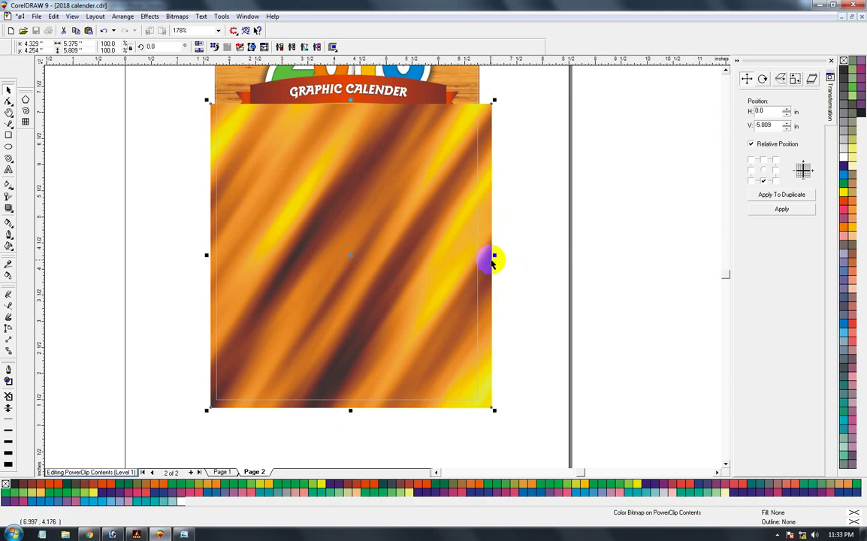
drag(494, 256, 484, 257)
Convert the stretched striped texture to a bitmap.
key(alt+b)
key(c)
key(Return)
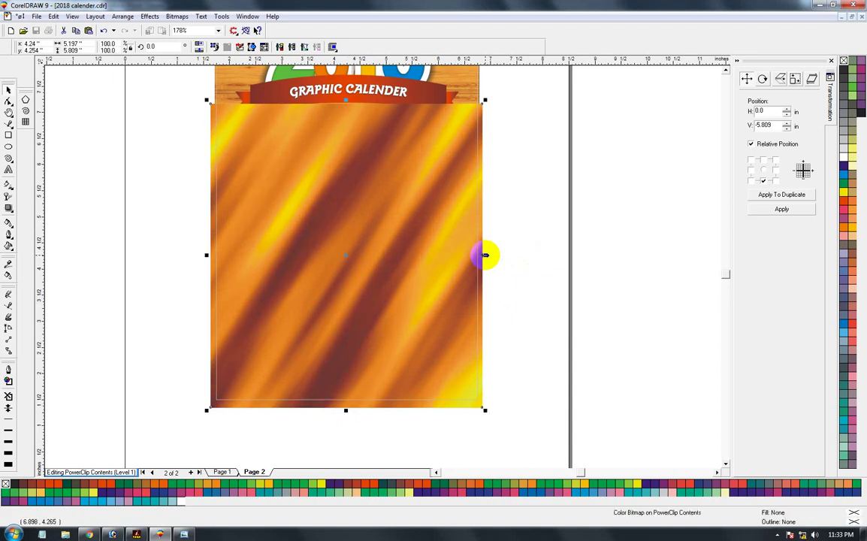
Darken the striped texture with a Tone Curve, raising the Black Channel curve at about X 84, Y 226.
key(super)
key(super)
key(alt+c)
key(a)
key(t)
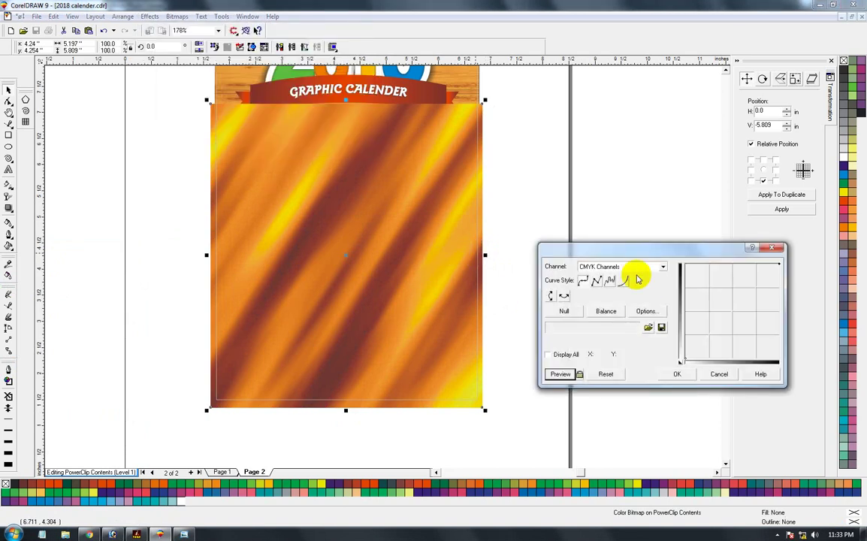
click(638, 267)
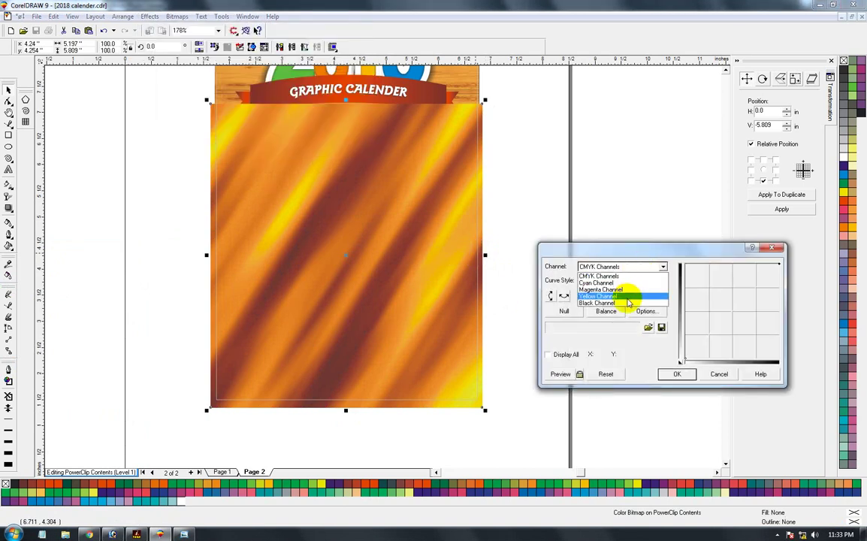
click(626, 303)
drag(735, 310, 716, 275)
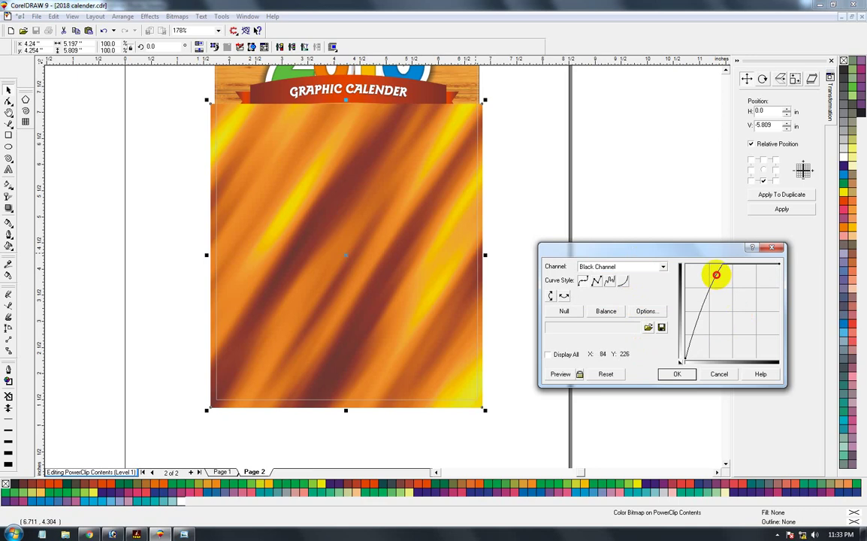
click(579, 375)
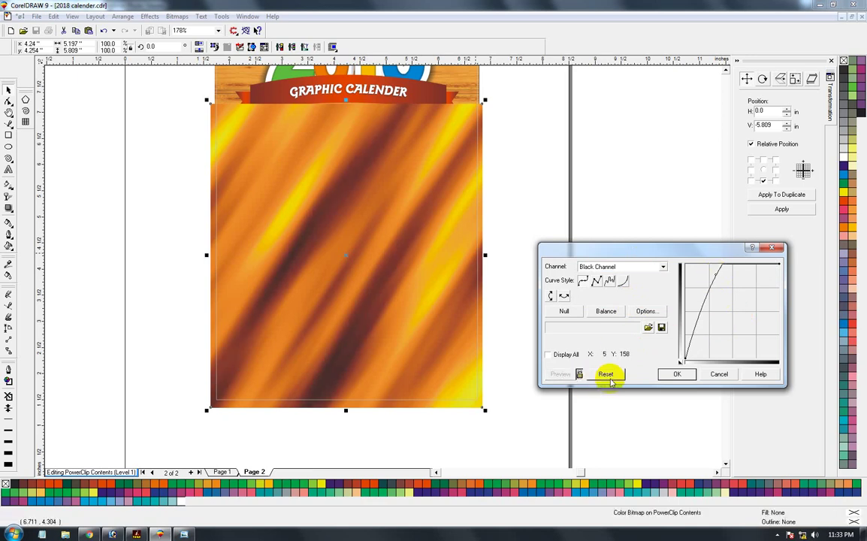
click(679, 374)
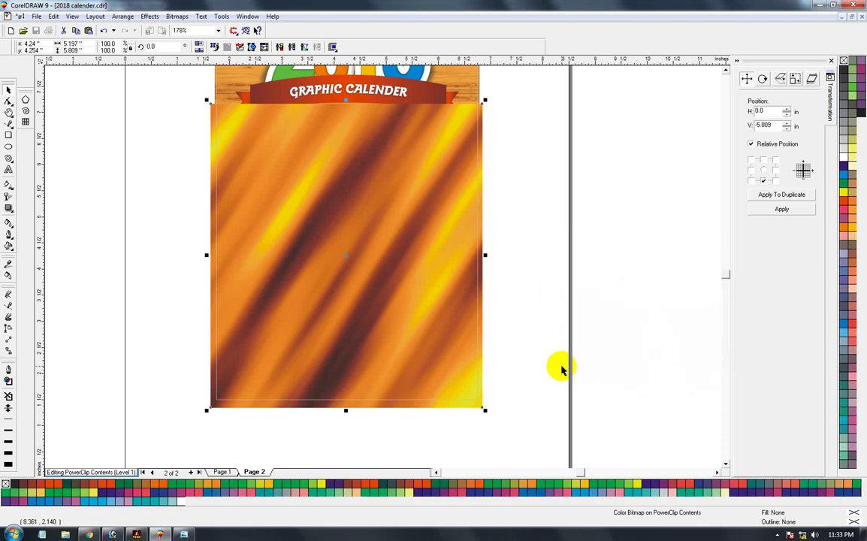
Convert the tone-adjusted texture to a bitmap and arrange it behind the wooden header.
key(alt+b)
key(c)
key(Return)
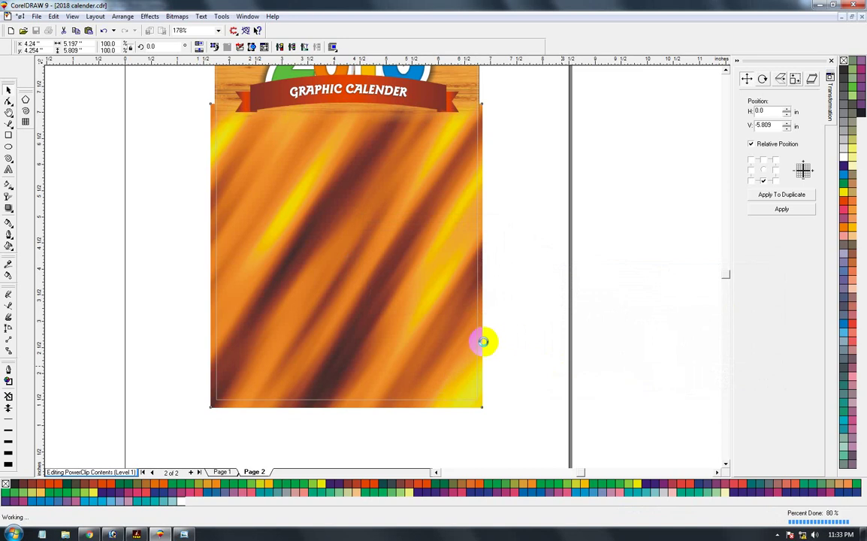
Finish editing the PowerClip contents of the calendar rectangle.
key(alt+c)
key(w)
key(f)
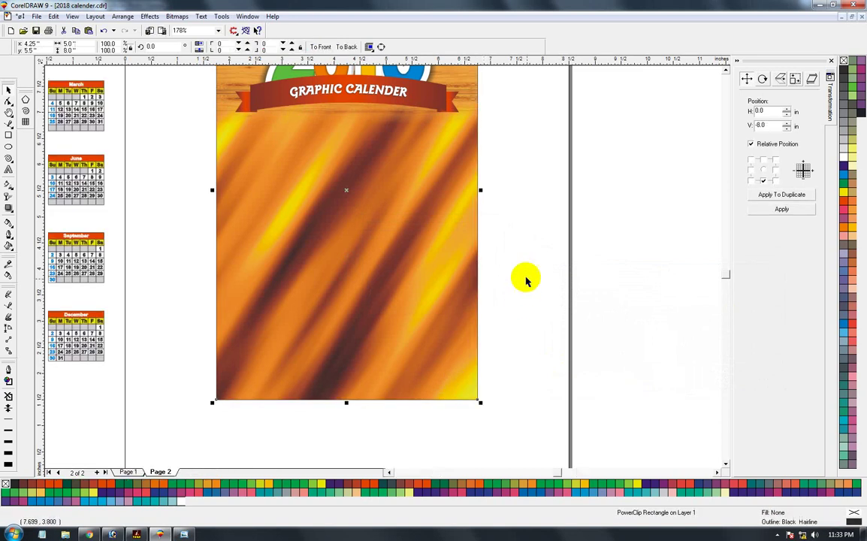
Review the whole calendar layout with its textured background and the prepared month grids beside the page.
key(F3)
click(471, 307)
key(F2)
drag(198, 127, 418, 317)
click(419, 317)
key(F3)
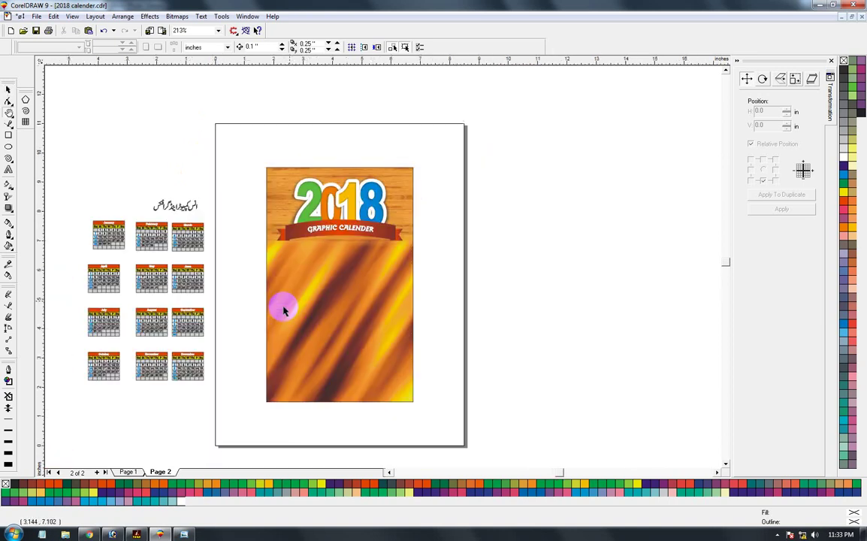
drag(78, 205, 227, 278)
key(F3)
drag(72, 217, 173, 256)
key(F3)
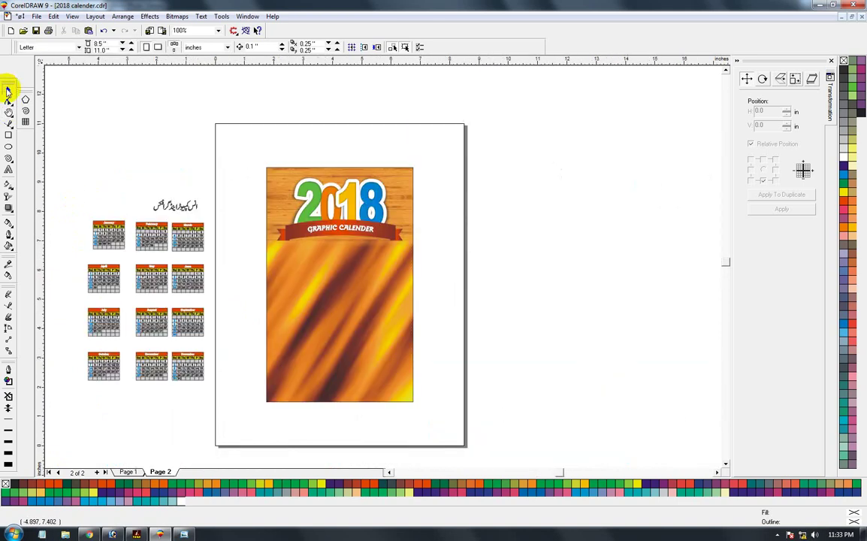
Extend the wooden header background downward to about 3.536 in tall inside the PowerClip, and finish editing its contents.
drag(236, 154, 496, 398)
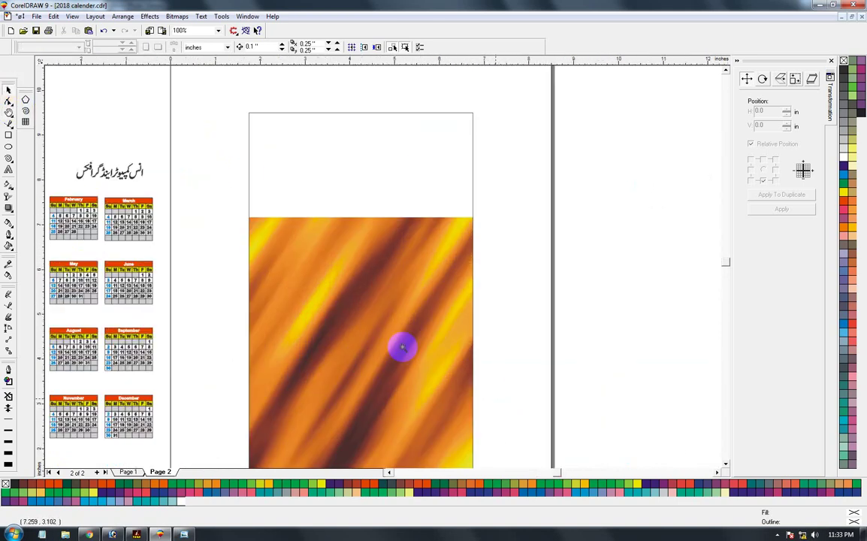
click(9, 88)
click(285, 128)
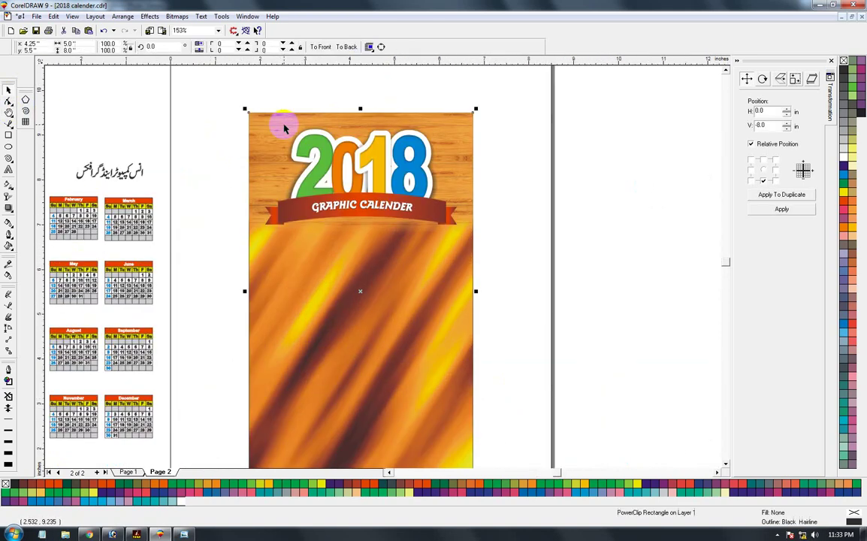
ctrl+click(284, 125)
click(263, 148)
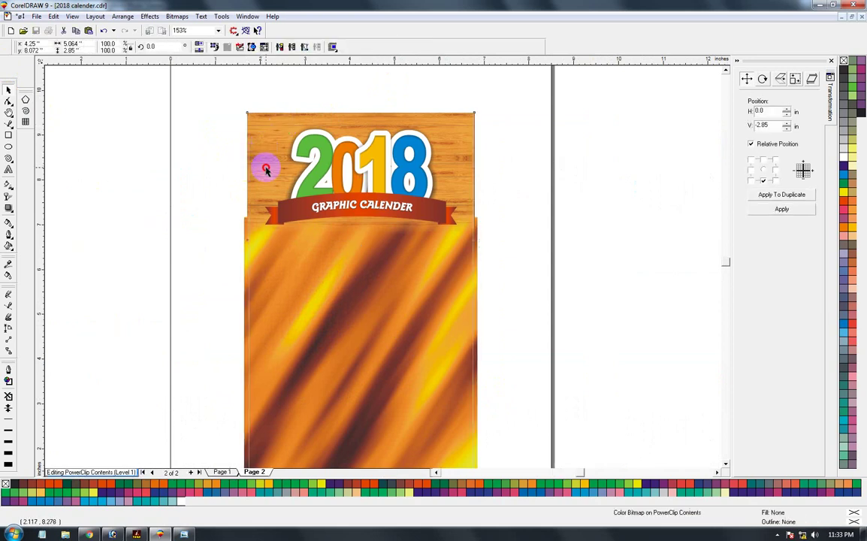
drag(358, 242, 361, 275)
ctrl+click(521, 295)
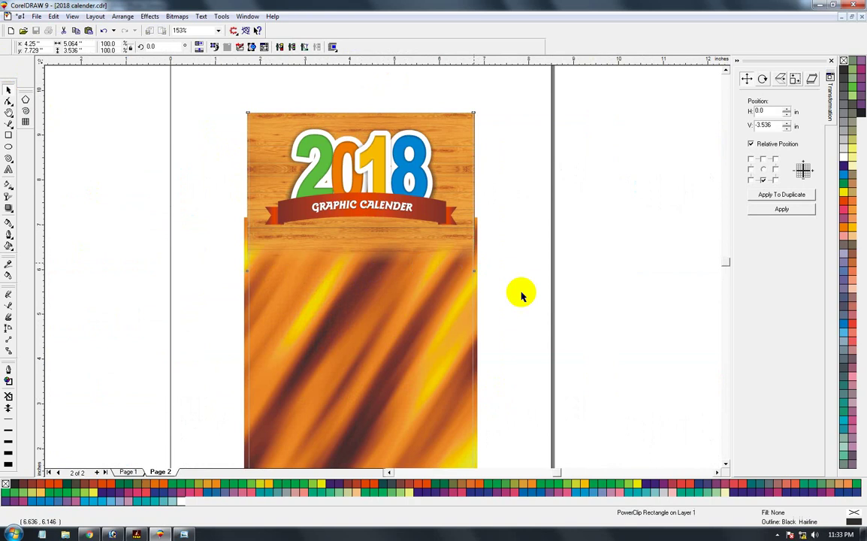
click(540, 336)
key(F4)
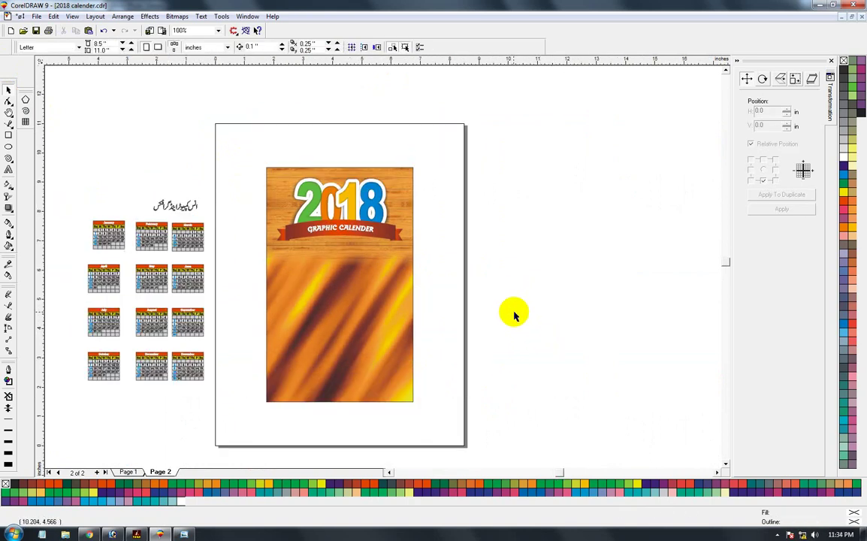
Draw a rectangle about 1.385 × 1.407 in at the texture area's upper left and round its corners to about 23.
key(F2)
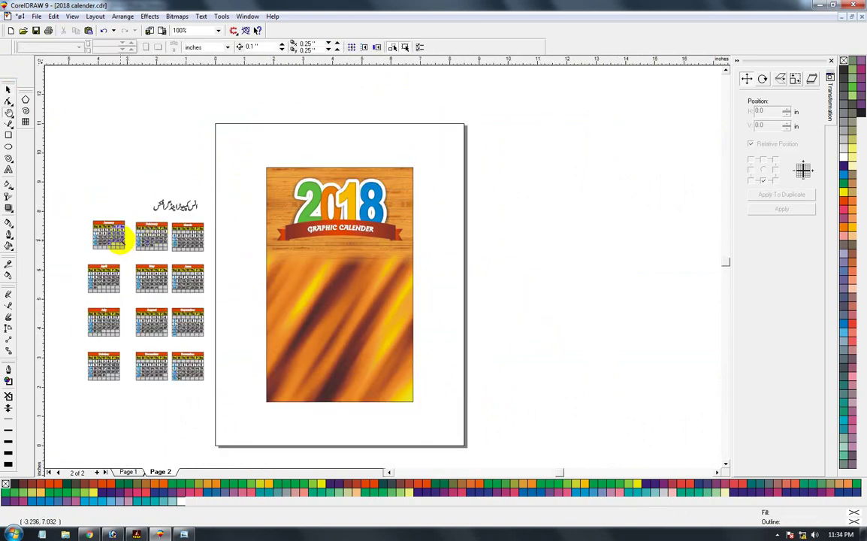
drag(74, 215, 242, 403)
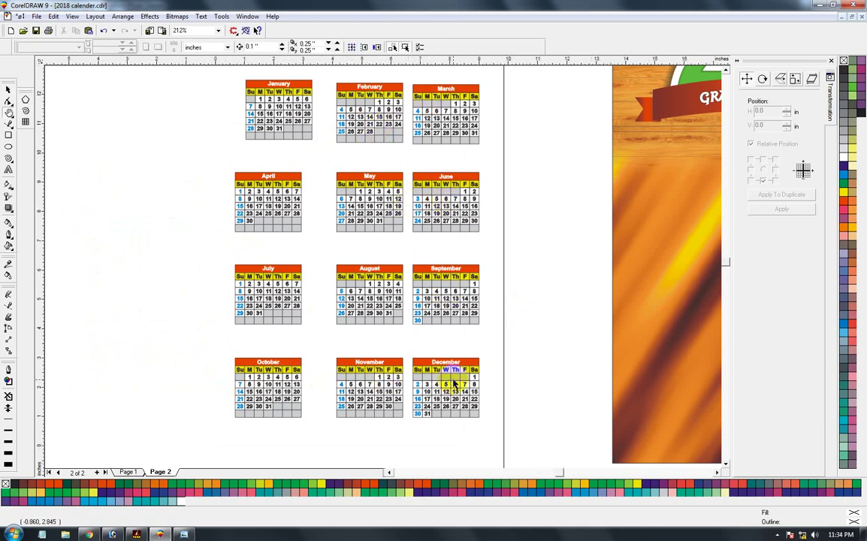
right_click(413, 275)
drag(251, 242, 439, 413)
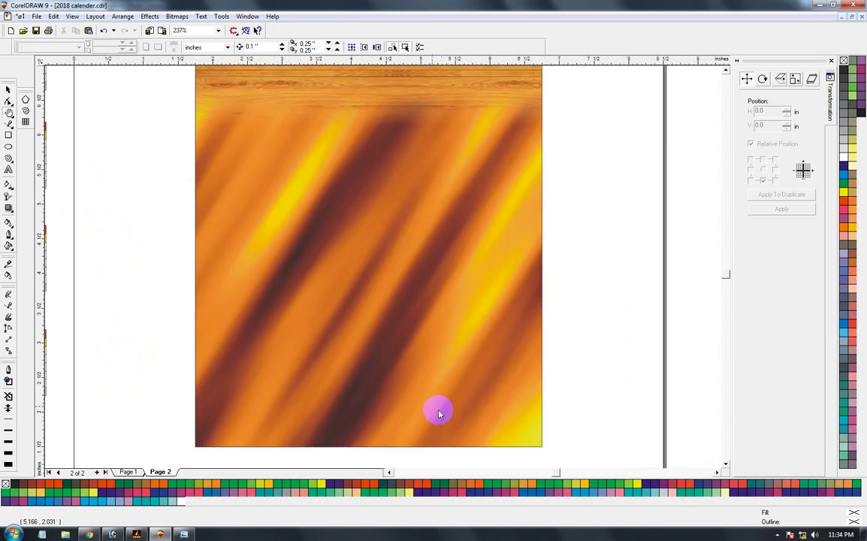
click(9, 135)
drag(219, 93, 315, 191)
drag(216, 93, 228, 106)
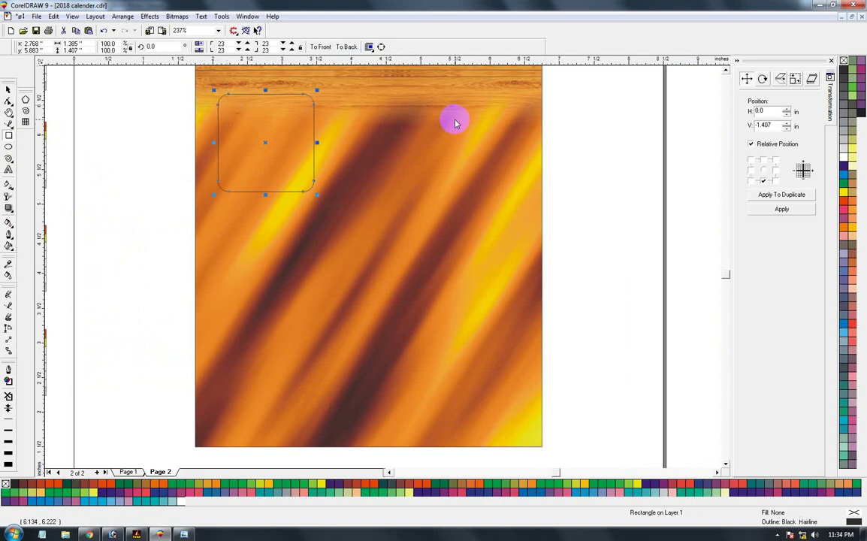
Duplicate the rounded rectangle twice to its right with a relative horizontal offset of 1.385 in, forming a row of three.
click(776, 170)
click(782, 195)
click(782, 195)
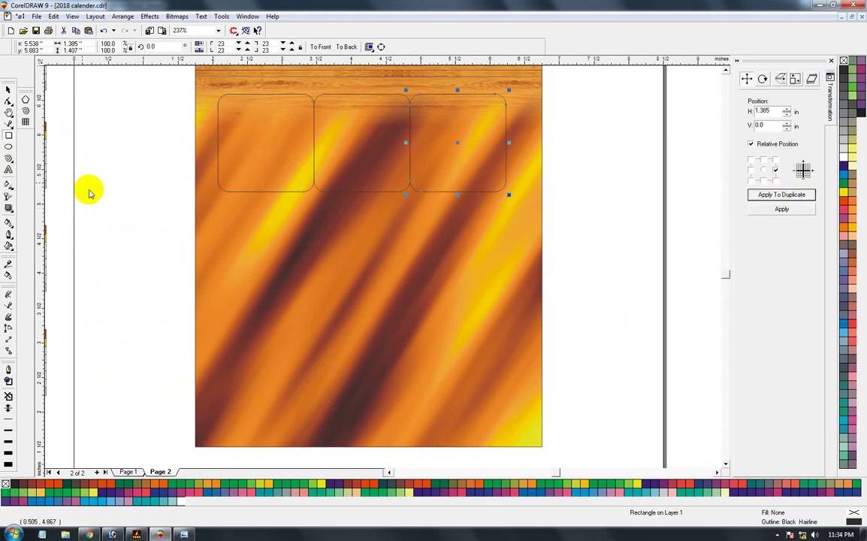
Duplicate the row of three rounded rectangles downward at a relative vertical offset of -1.407 in to make four rows.
drag(105, 242, 596, 84)
click(768, 195)
click(765, 196)
click(765, 195)
click(765, 195)
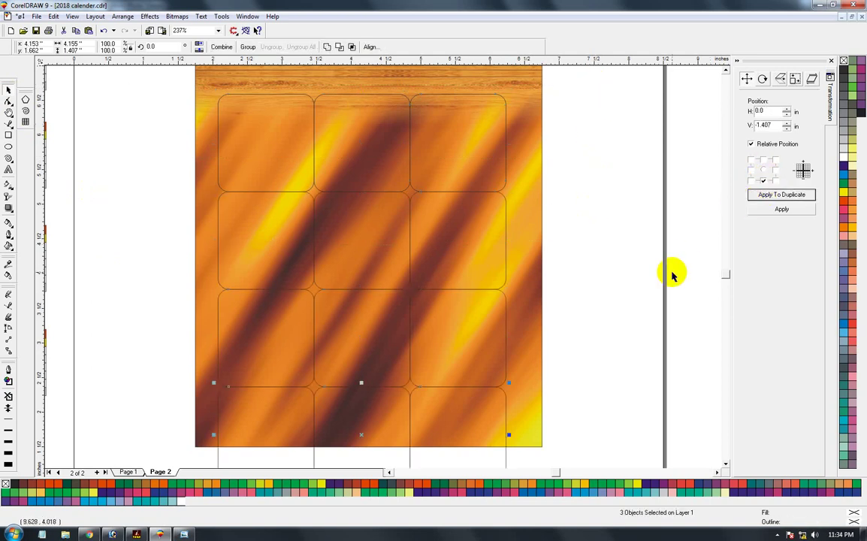
Group the twelve rounded rectangles and centre the group horizontally on the calendar rectangle.
scroll(400, 265, down, 3)
drag(251, 246, 426, 454)
key(ctrl+g)
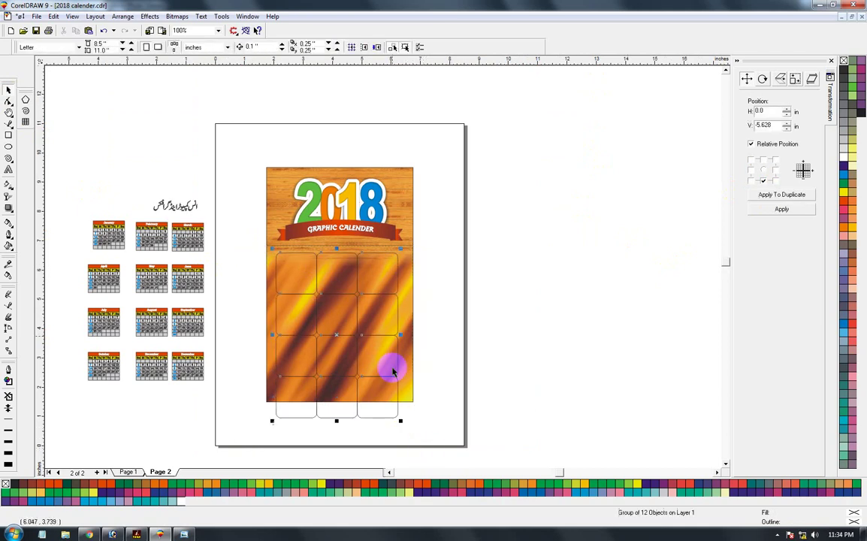
shift+click(407, 253)
click(360, 296)
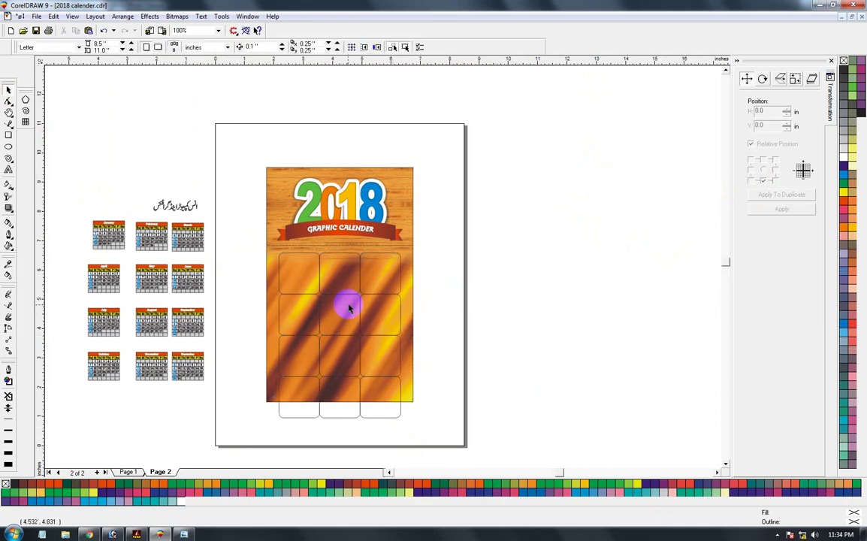
Move the grid of rounded rectangles up, reduce its height to about 5.191 in and narrow it slightly to fit the calendar.
click(337, 346)
click(373, 408)
drag(333, 414, 339, 403)
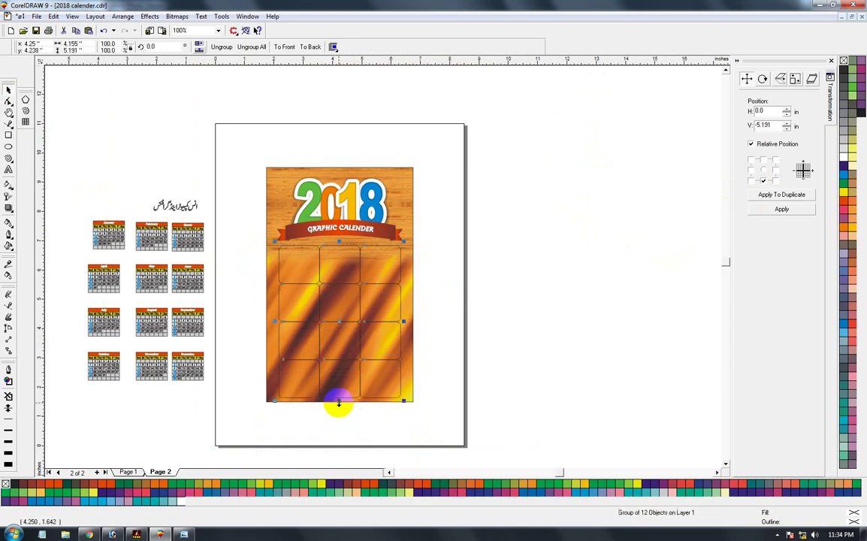
drag(403, 323, 402, 324)
click(451, 340)
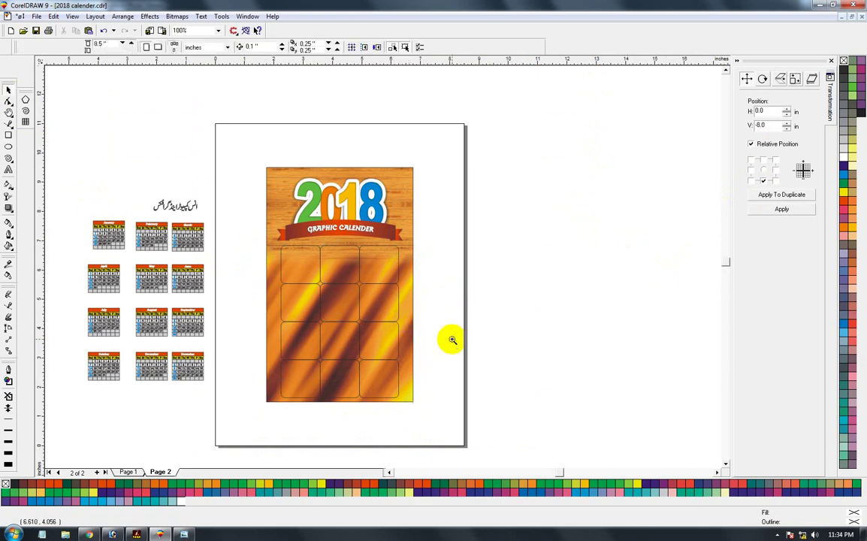
Fill the group of twelve rounded rectangles with white and remove its outline.
drag(182, 96, 466, 431)
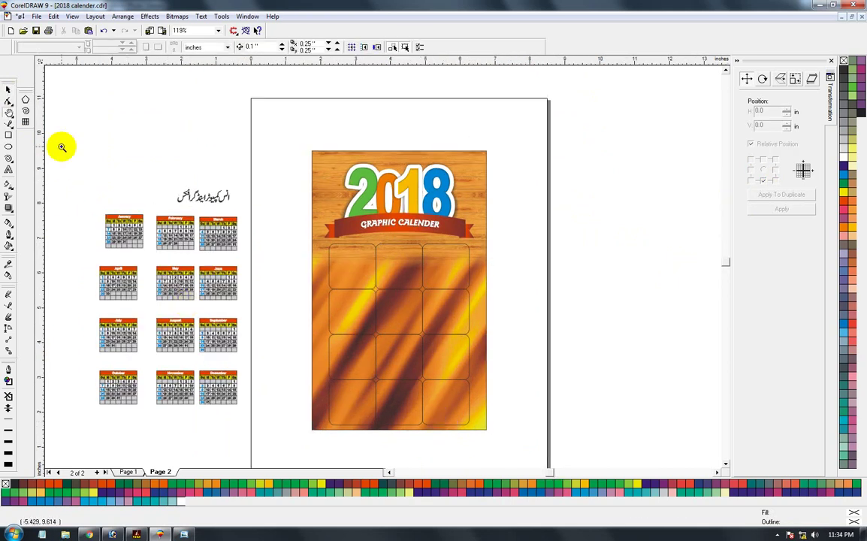
click(8, 89)
click(385, 207)
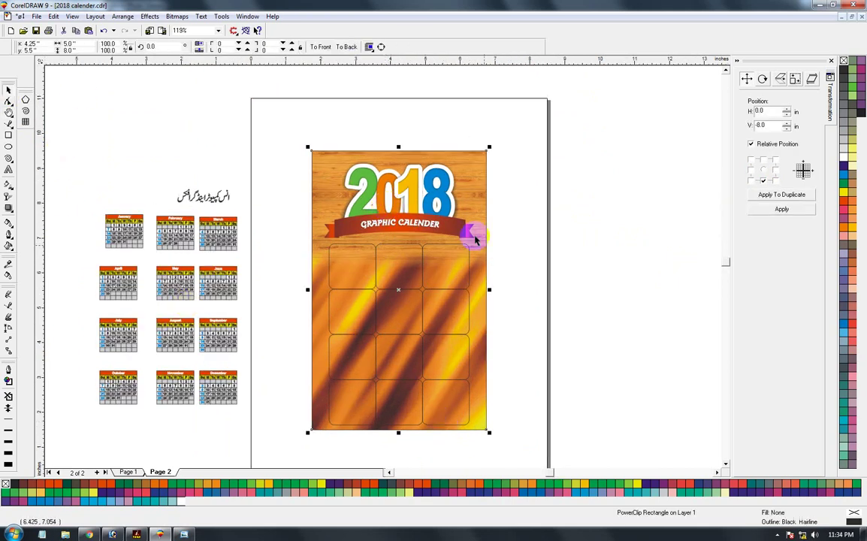
click(518, 316)
click(355, 271)
key(F2)
drag(288, 225, 531, 474)
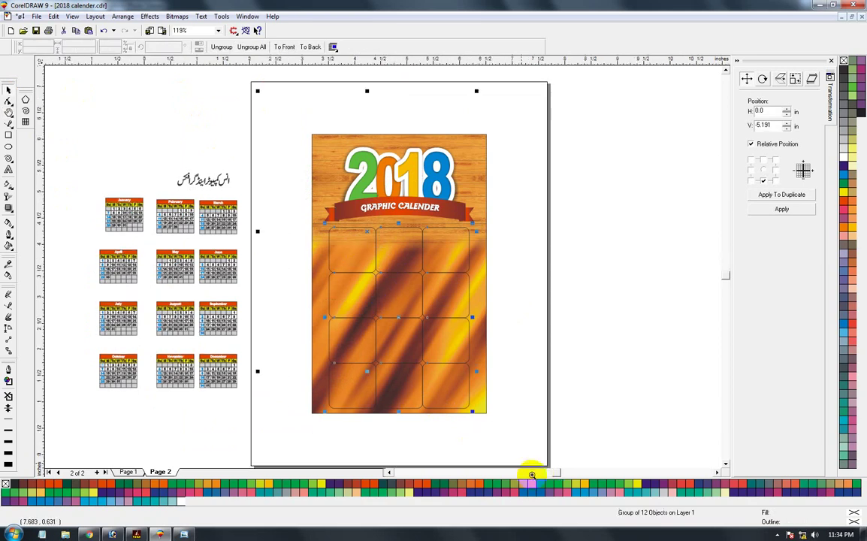
click(843, 159)
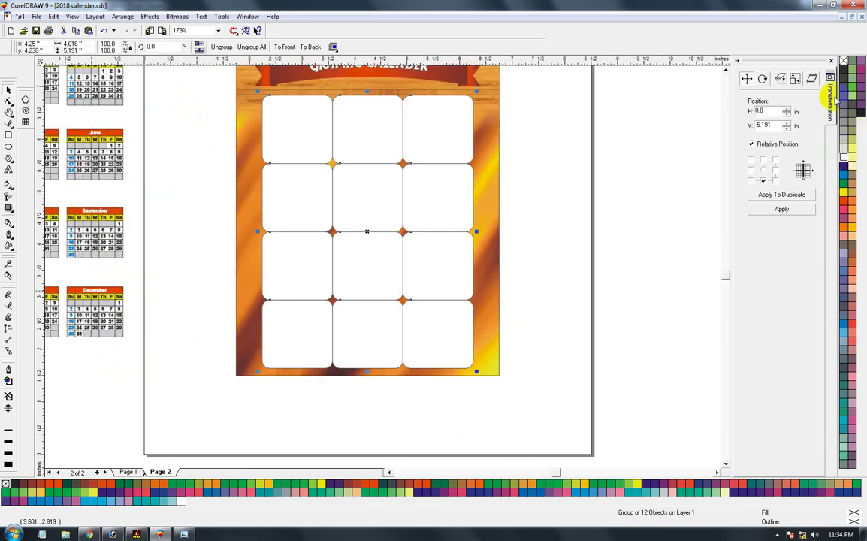
right_click(843, 62)
Ungroup the twelve white frames and nudge the top row's two outer frames outward by 0.1 in.
click(619, 197)
click(397, 120)
click(260, 50)
click(195, 116)
click(439, 134)
click(315, 126)
key(Left)
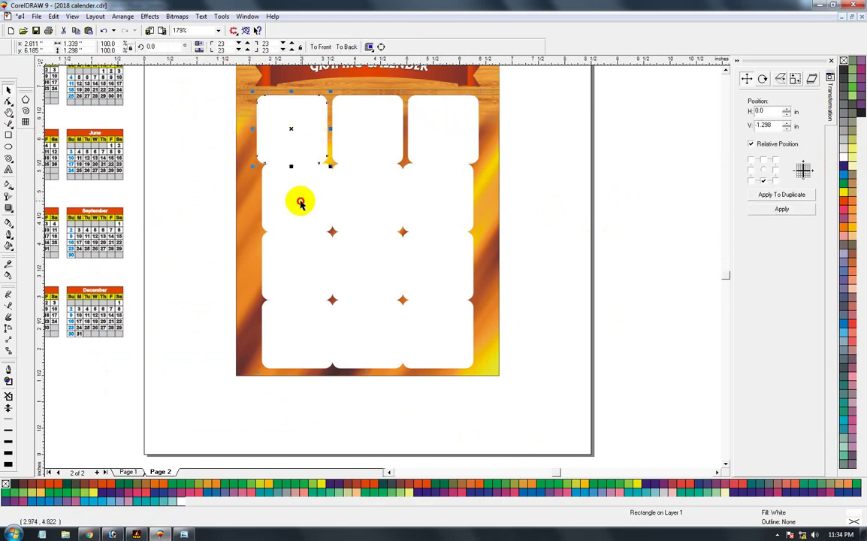
Nudge the lower three frames of the left column 0.1 in to the left.
click(300, 201)
key(Left)
click(296, 262)
key(Left)
click(293, 332)
key(Left)
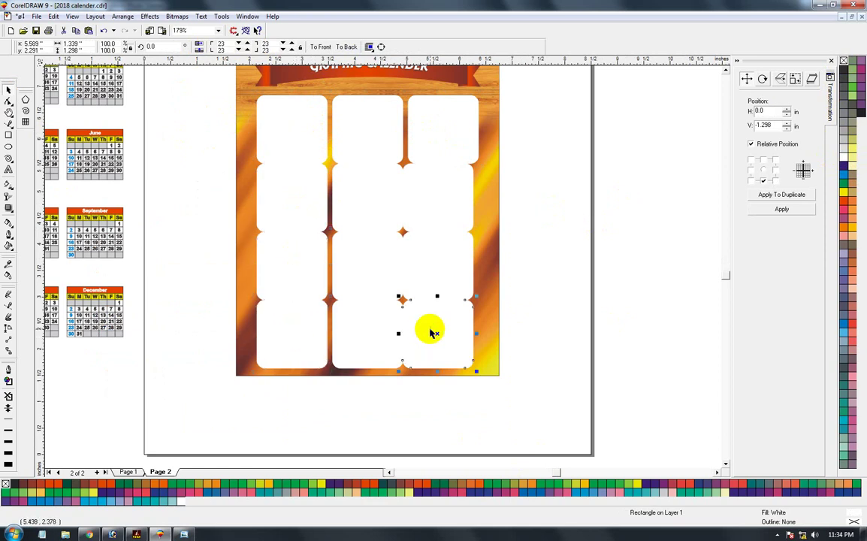
Nudge the lower three frames of the right column 0.1 in to the right.
key(Left)
click(422, 271)
key(Left)
click(451, 207)
key(Left)
Nudge the three top-row frames up by 0.1 in.
click(366, 112)
click(362, 126)
key(Up)
click(286, 126)
key(Up)
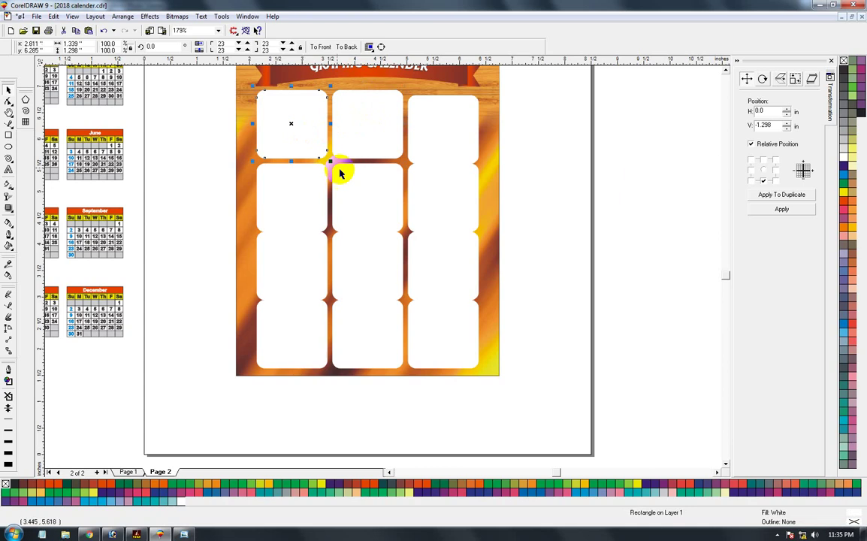
click(422, 134)
key(Up)
Nudge the three bottom-row frames down by 0.2 in in total.
click(381, 350)
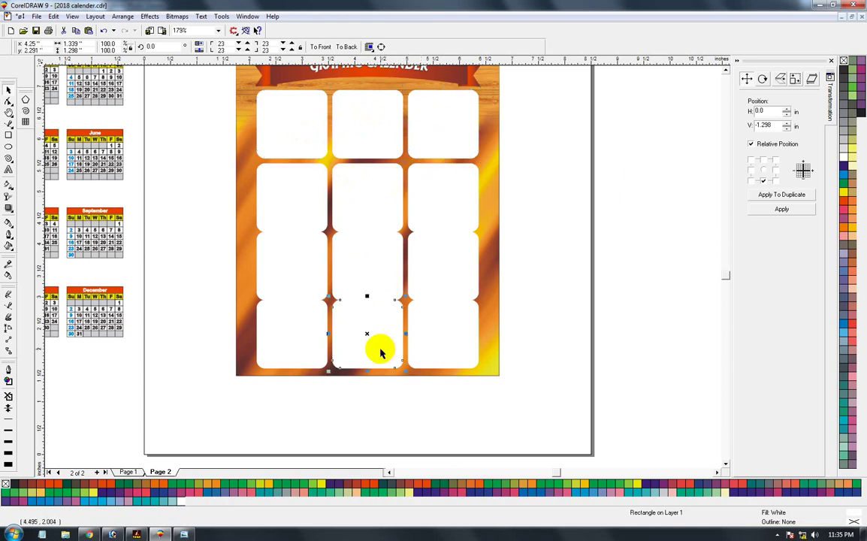
key(Up)
click(306, 341)
key(Up)
click(451, 344)
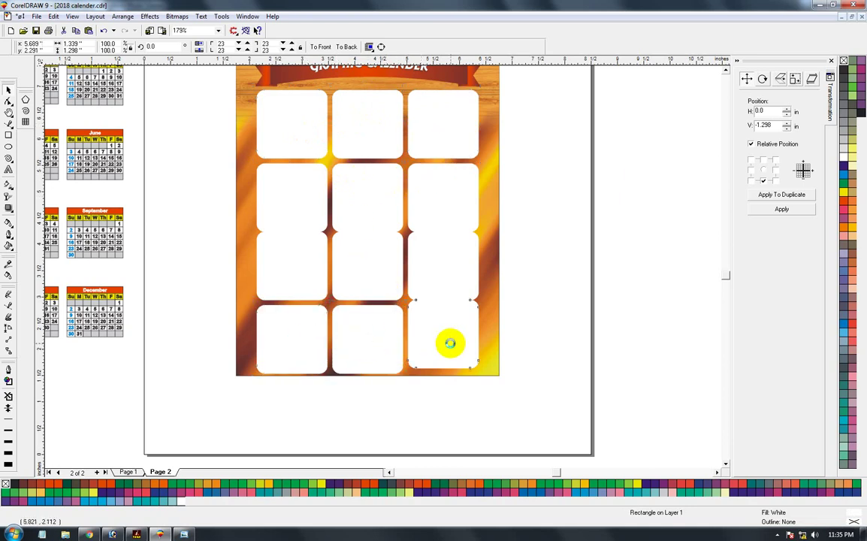
key(Up)
click(455, 260)
click(453, 343)
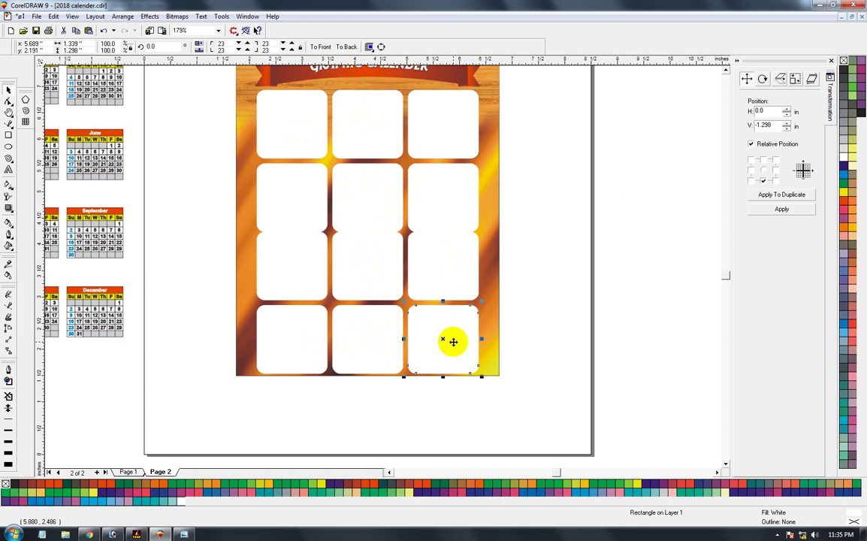
key(Down)
click(359, 347)
key(Down)
click(300, 350)
key(Down)
Nudge the three frames of the third row down by 0.1 in.
click(289, 272)
key(Down)
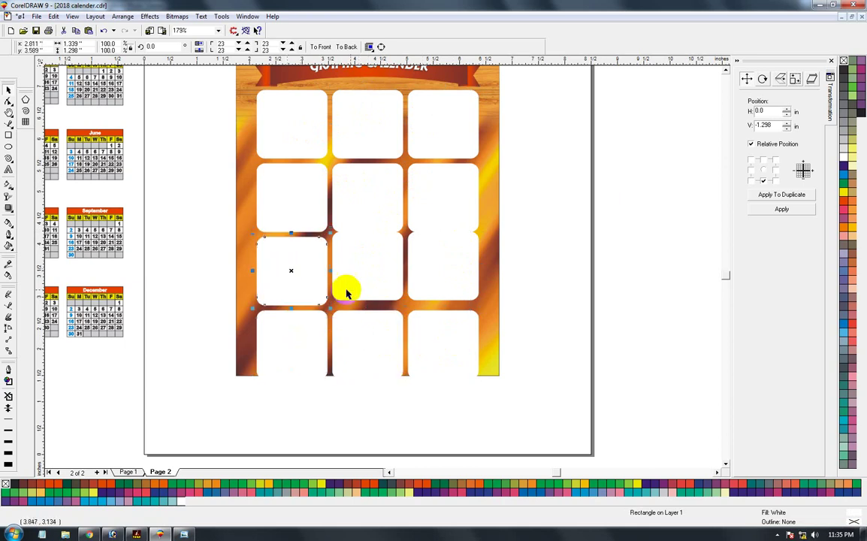
click(366, 278)
key(Down)
click(447, 277)
key(Down)
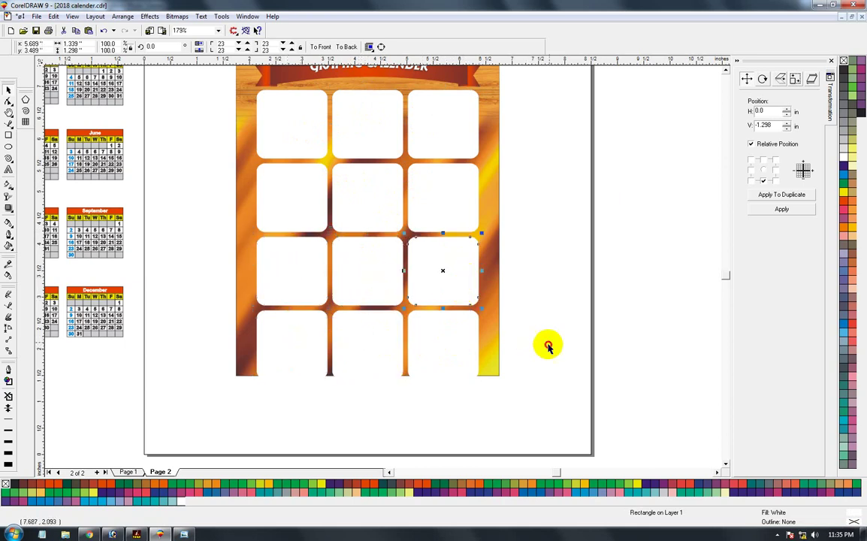
Select all twelve spaced white frames and group them.
click(550, 345)
drag(214, 427, 521, 85)
key(ctrl+g)
key(Delete)
key(ctrl+z)
Reduce the height of the frame group to about 5.334 in so its lower edge fits inside the calendar.
shift+click(490, 227)
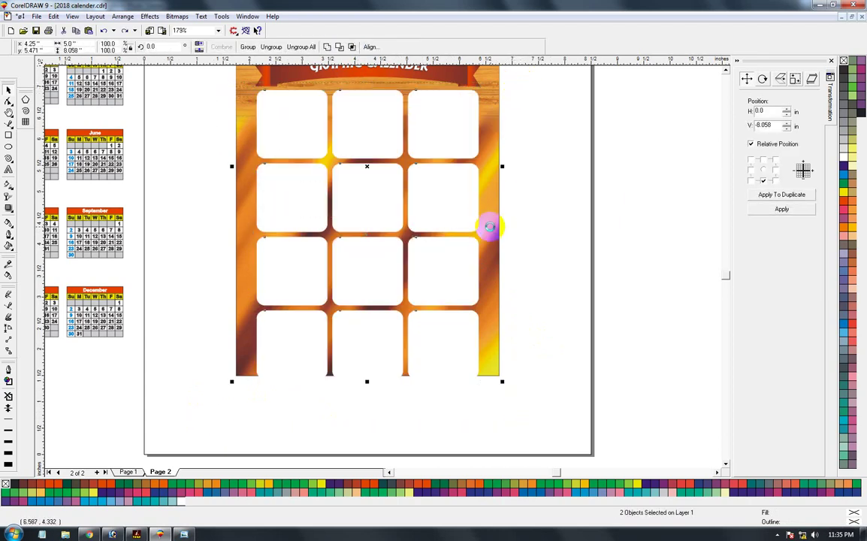
click(554, 347)
click(382, 368)
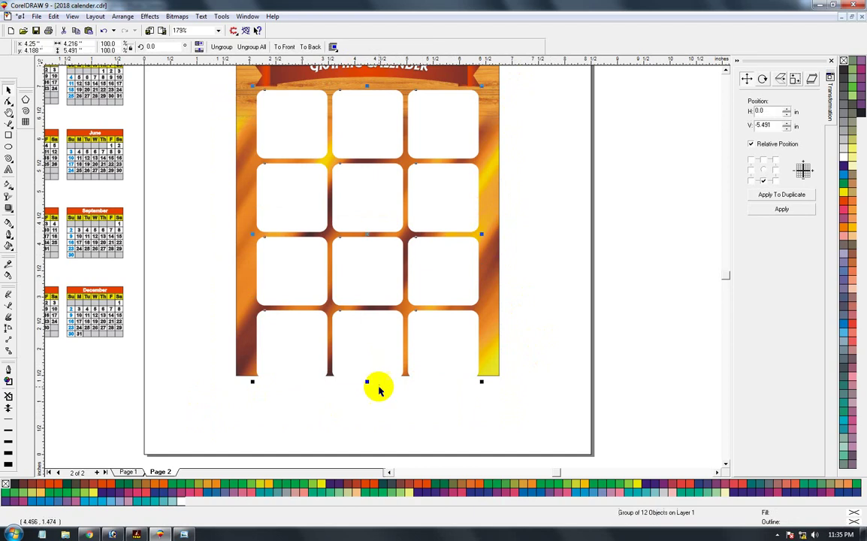
drag(365, 381, 365, 377)
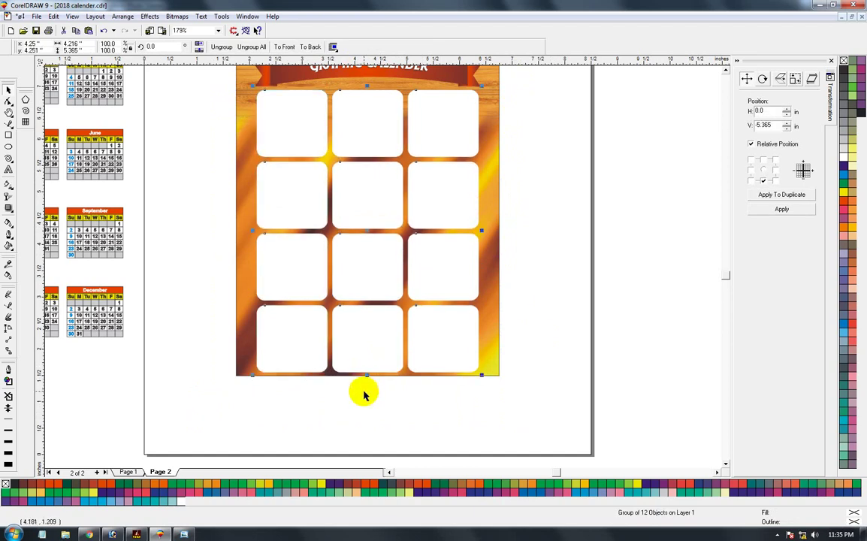
click(360, 394)
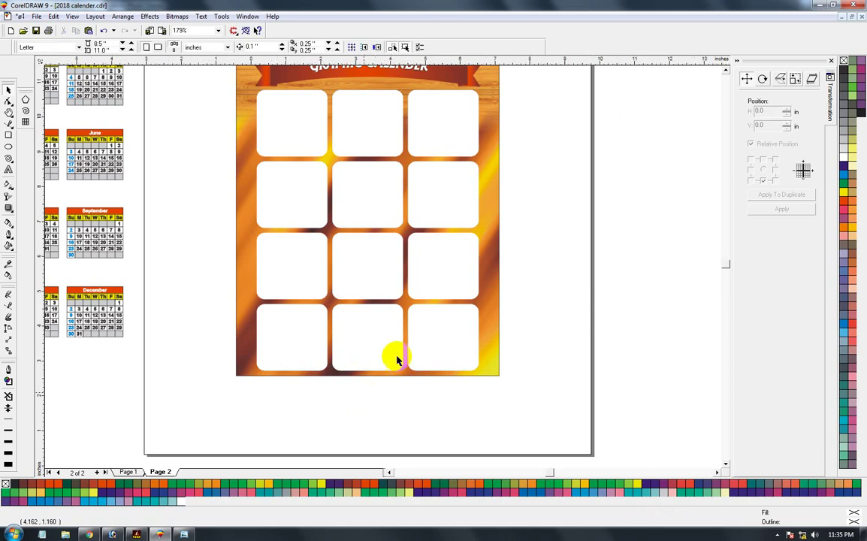
Draw a small circle about 0.081 in across in the upper part of the first white frame.
key(shift+F4)
key(z)
drag(271, 195, 511, 441)
drag(209, 103, 472, 224)
drag(172, 208, 459, 267)
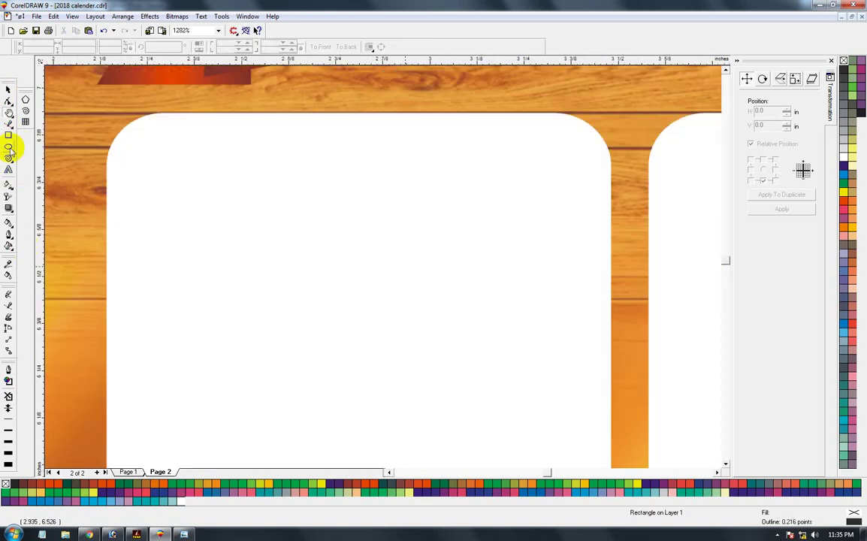
click(9, 147)
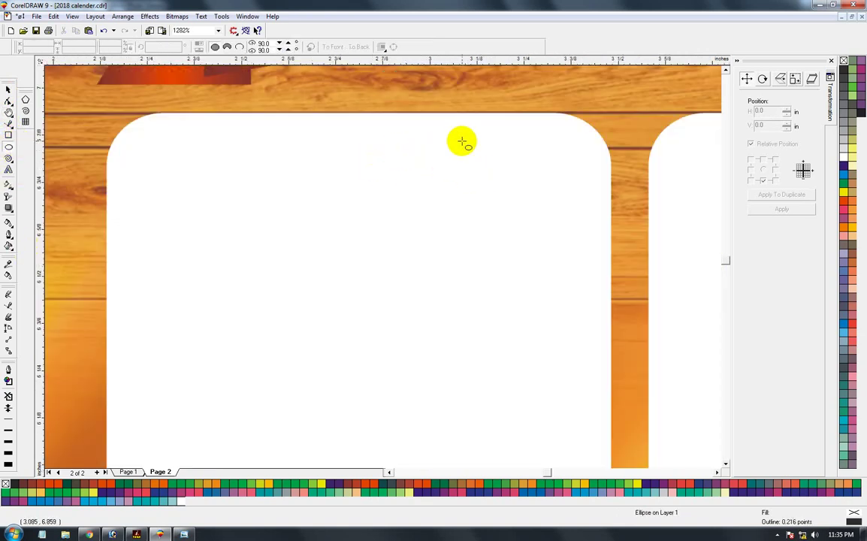
drag(464, 141, 498, 175)
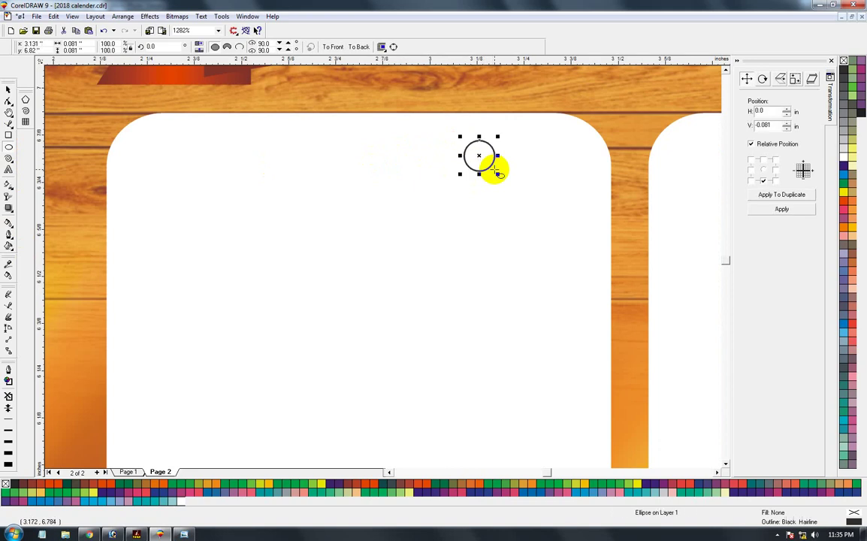
Fill the small circle with the named colour Deep Yellow and remove its outline.
click(845, 192)
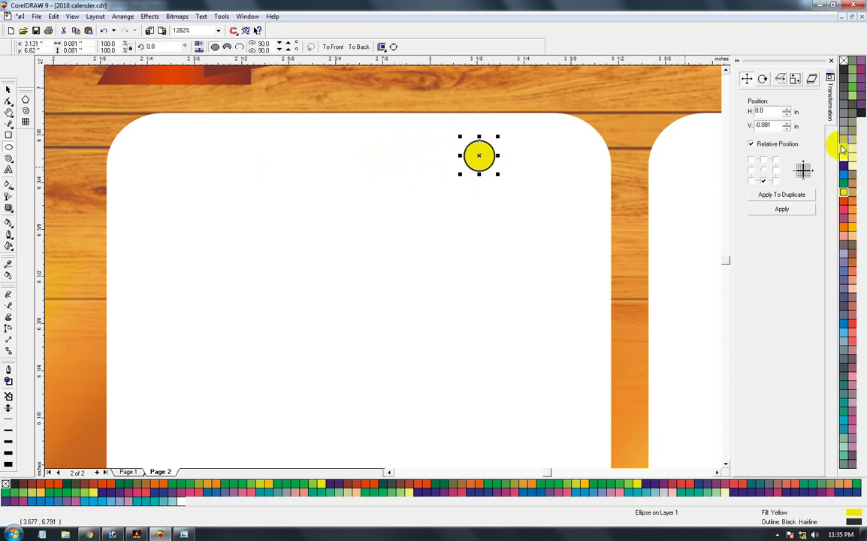
key(shift+F11)
double_click(324, 340)
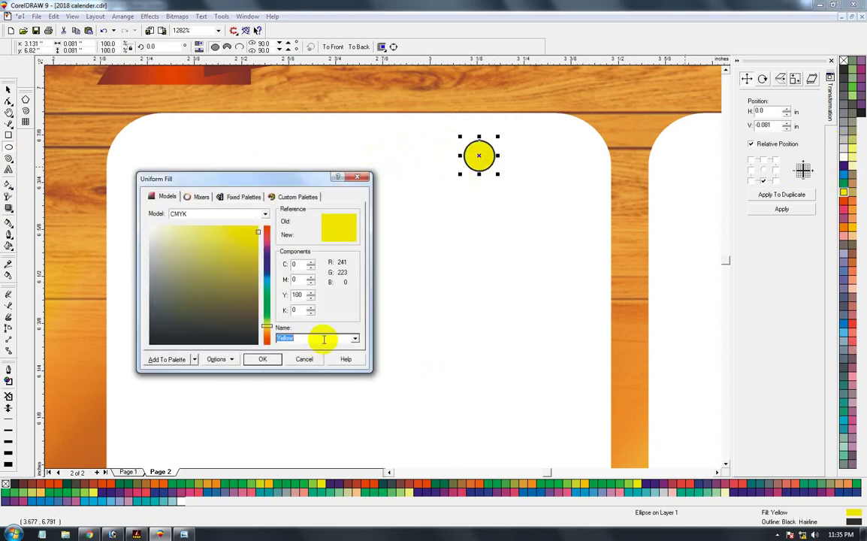
text(De)
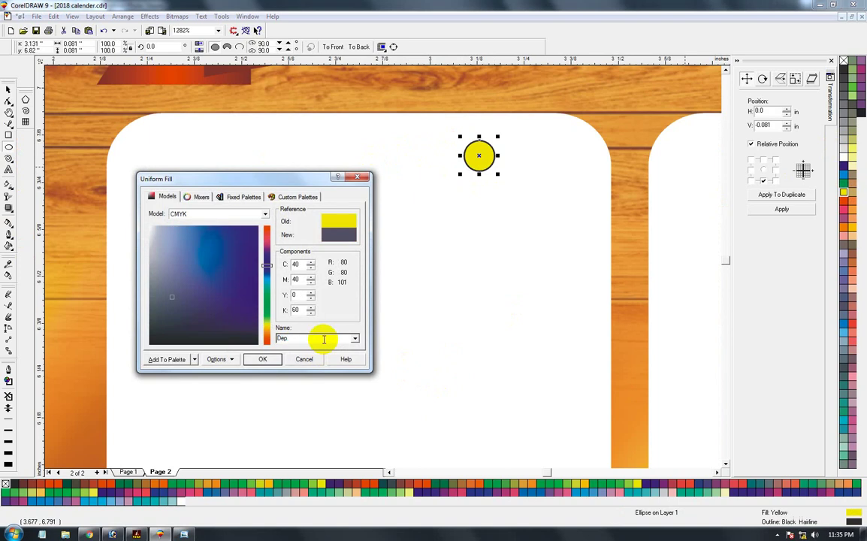
text(ep Yellow)
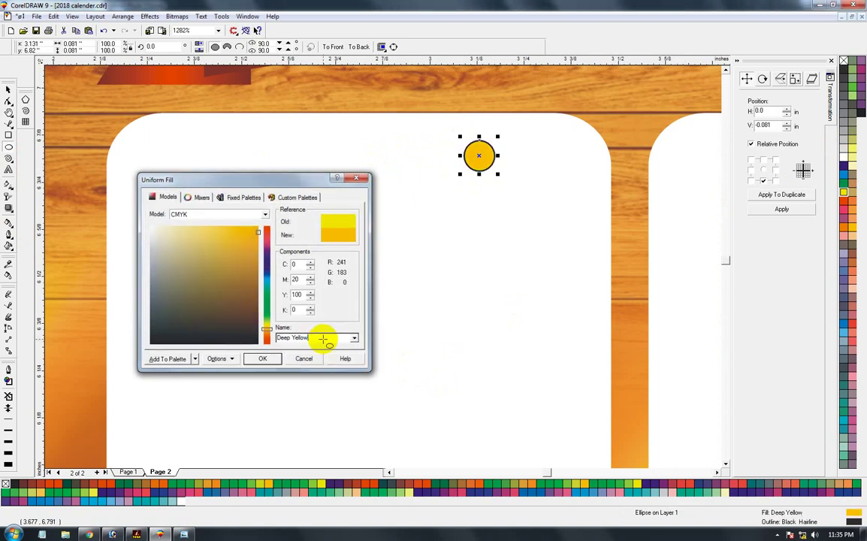
key(Return)
Draw a straight freehand line about 0.129 × 0.075 in diagonally across the yellow circle.
key(z)
drag(418, 124, 597, 225)
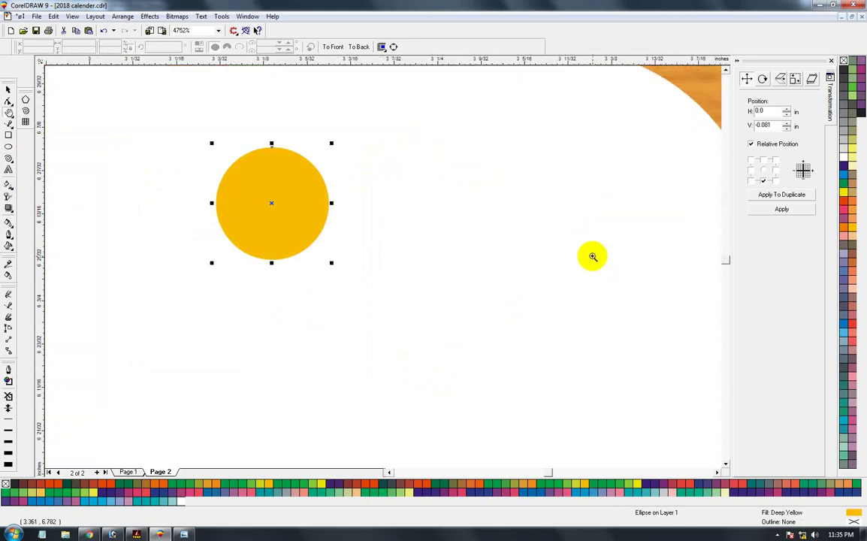
click(11, 126)
click(28, 130)
click(173, 233)
click(354, 123)
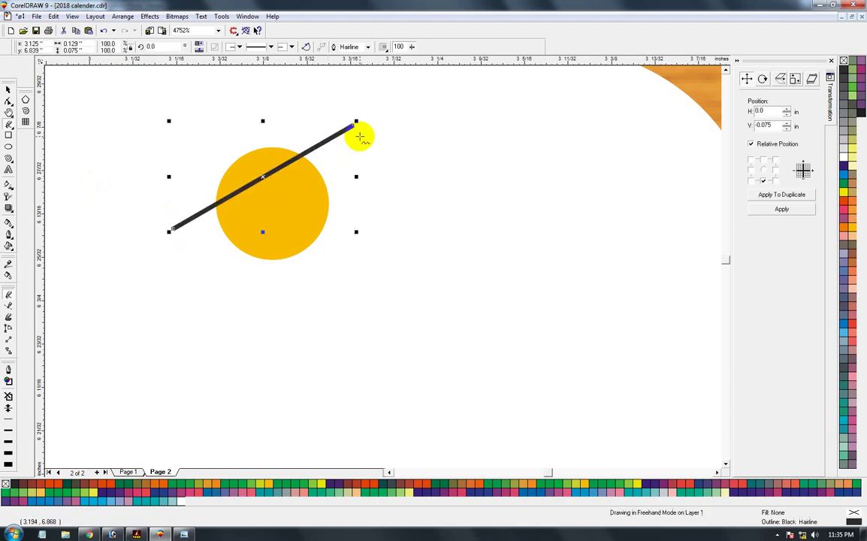
Set the diagonal line's outline to 2.5 points with round corners and caps, behind fill and scaling with the image.
key(F12)
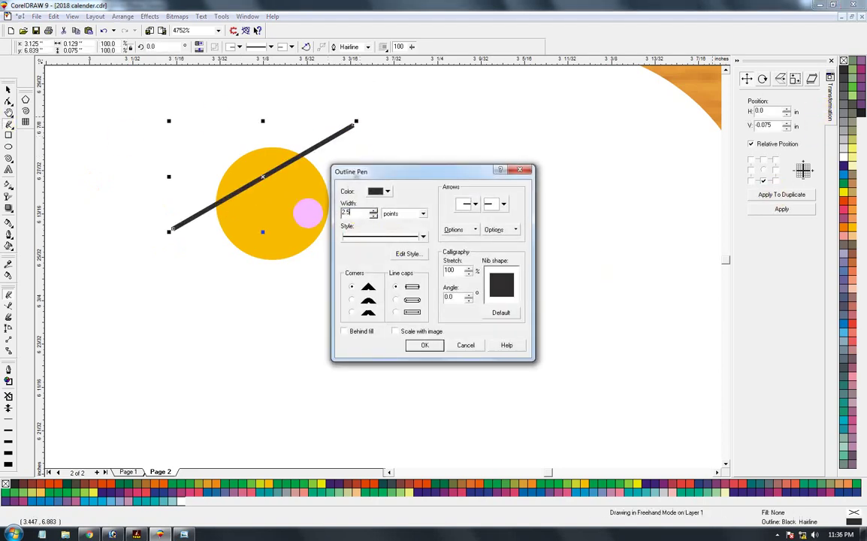
click(352, 299)
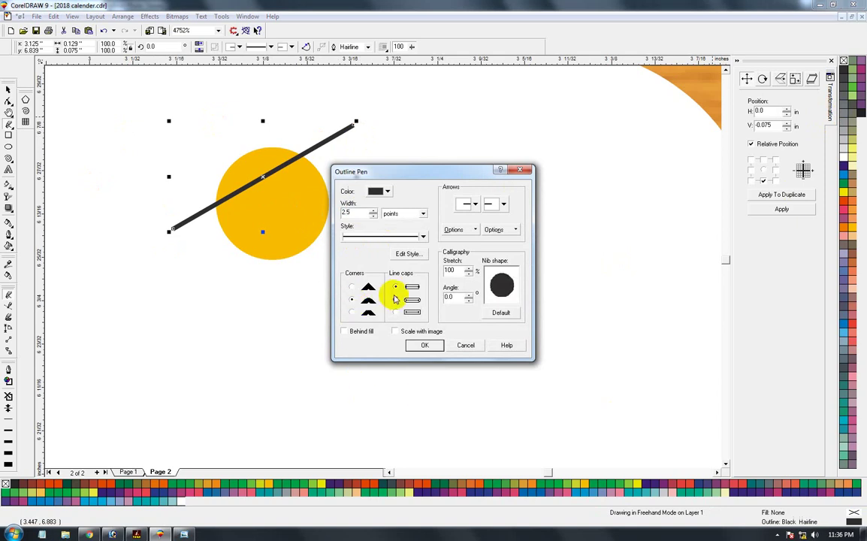
click(346, 331)
click(396, 331)
click(423, 345)
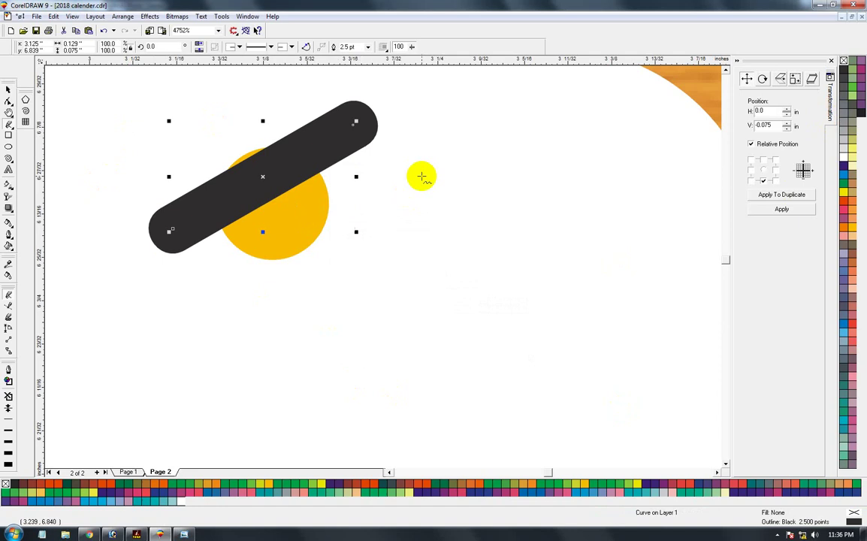
Set the diagonal line's outline width to 1.5 points.
key(F12)
drag(358, 213, 303, 205)
text(1.5)
key(Return)
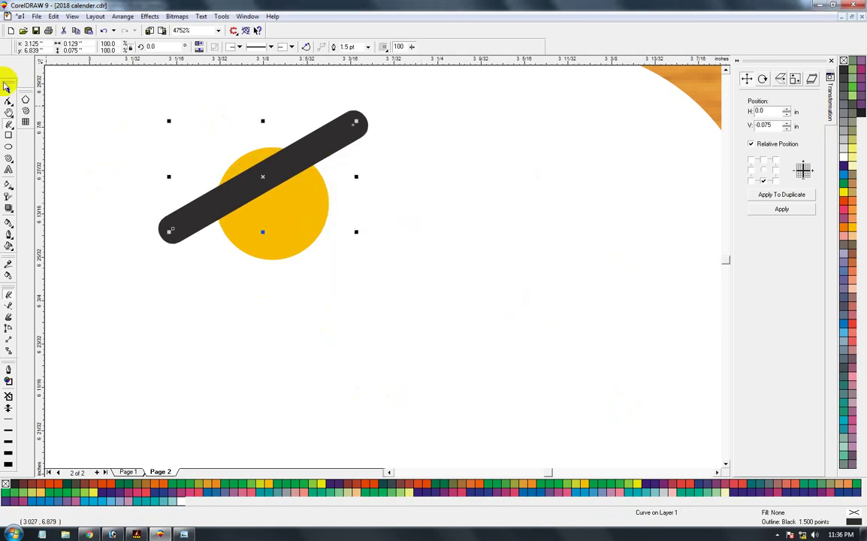
Centre the diagonal line on the yellow circle and PowerClip it inside the circle.
shift+click(291, 243)
key(c)
key(e)
click(352, 210)
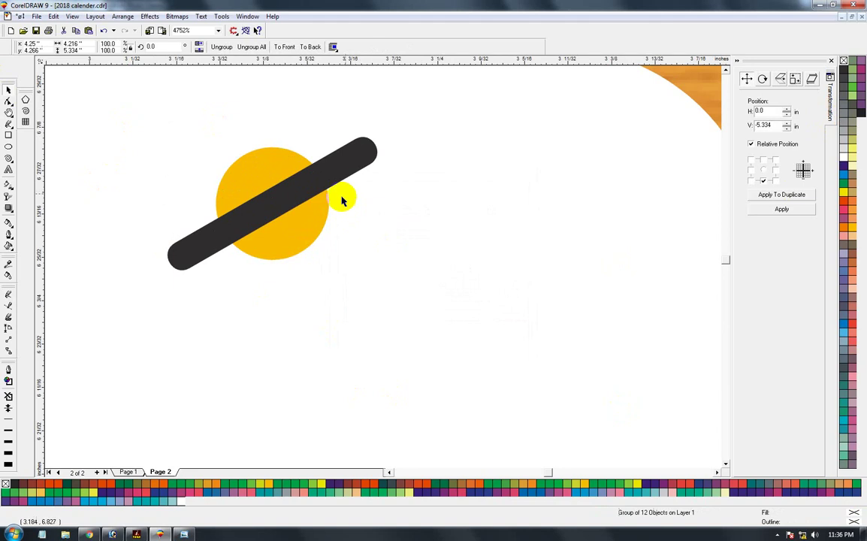
click(336, 175)
key(alt+c)
key(w)
key(p)
click(264, 179)
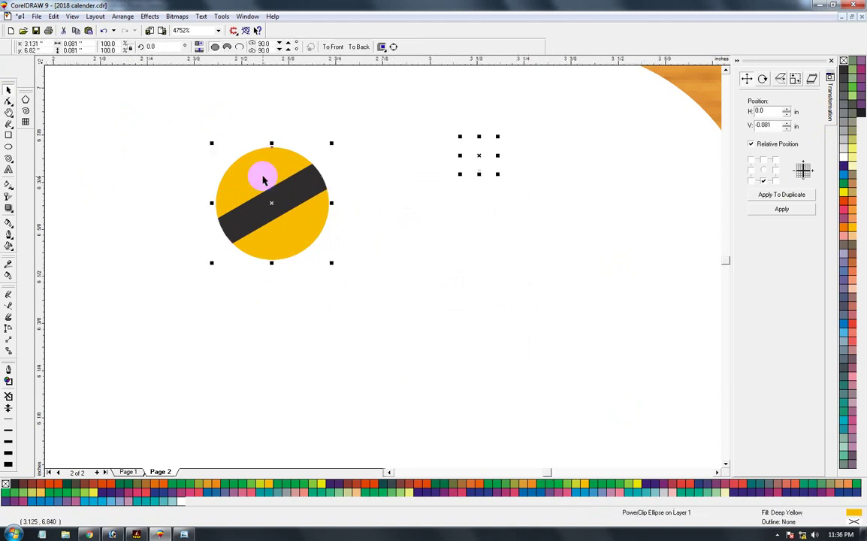
Move the striped circle to the first frame's upper-right corner, place a copy in its lower-left corner and group both.
key(F3)
key(F3)
key(F3)
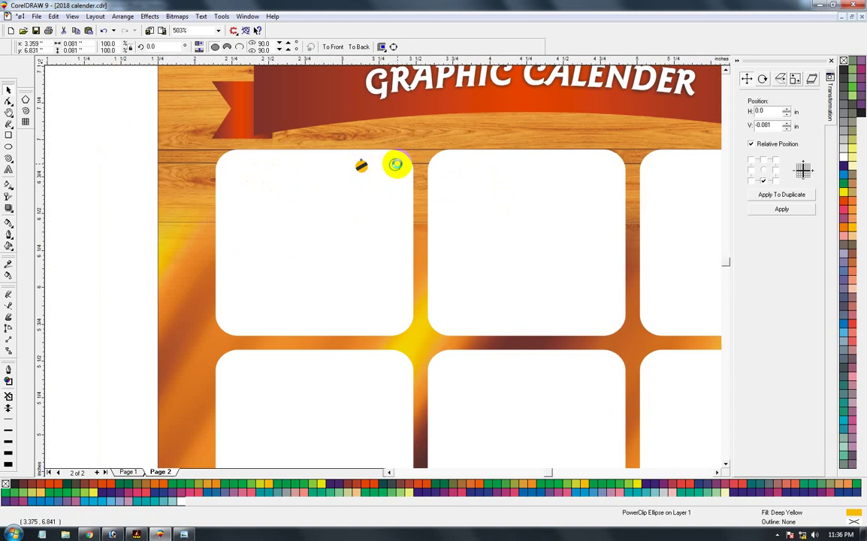
drag(395, 165, 234, 319)
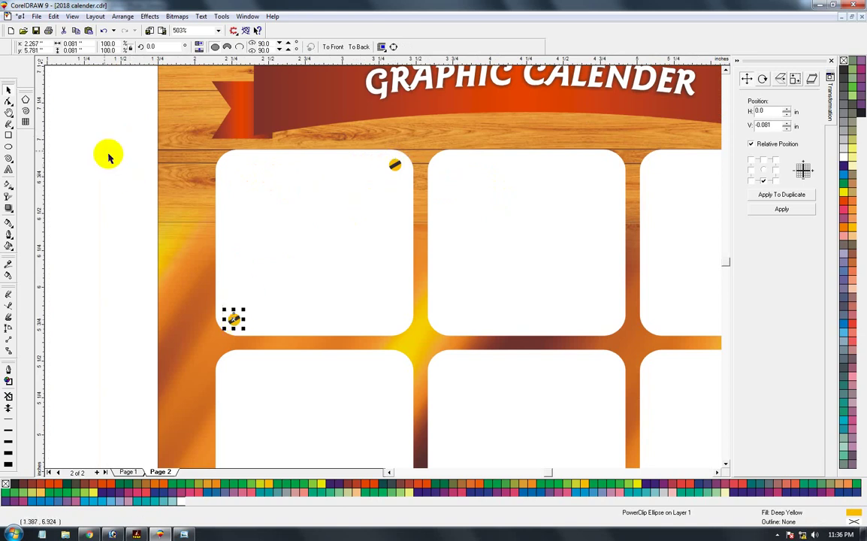
drag(101, 128, 403, 383)
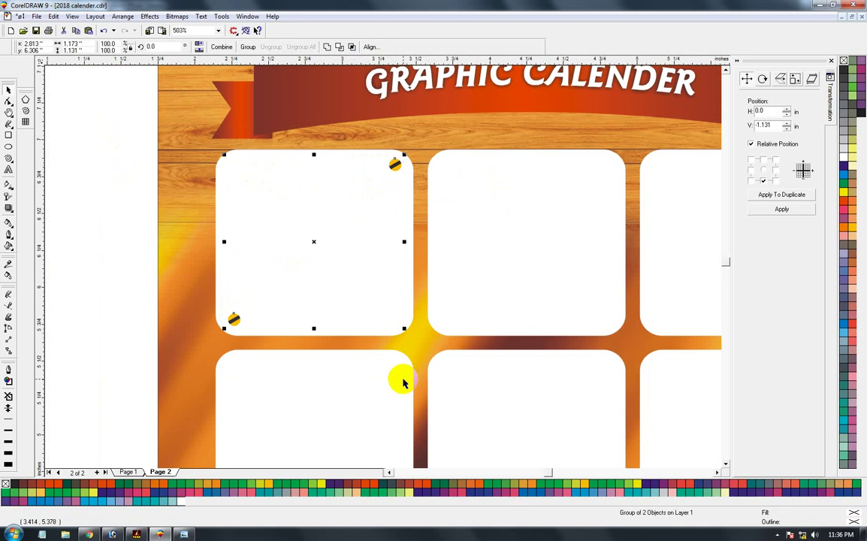
Try to centre the pair of striped circles against the white frame group, and undo the alignment.
shift+click(406, 318)
key(c)
key(e)
key(ctrl+z)
key(ctrl+z)
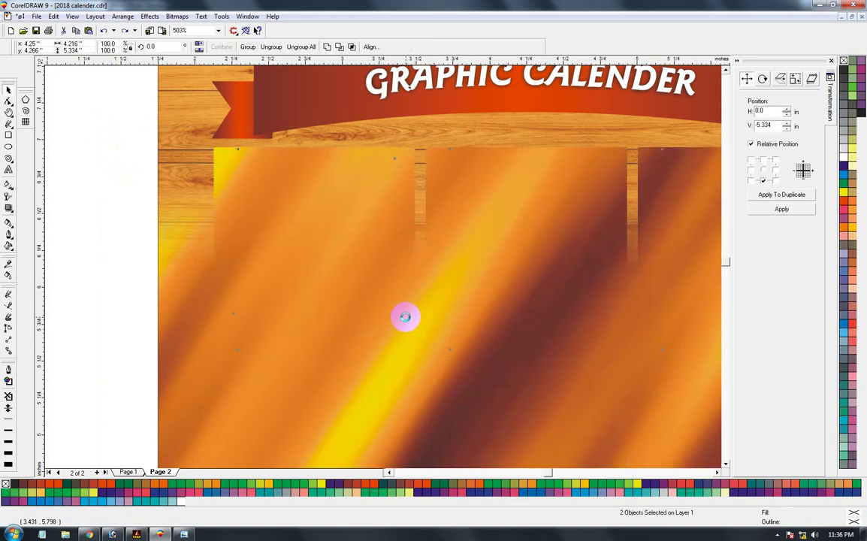
Ungroup the twelve white frames and centre the pair of striped circles on the first frame.
key(F3)
click(333, 145)
click(248, 47)
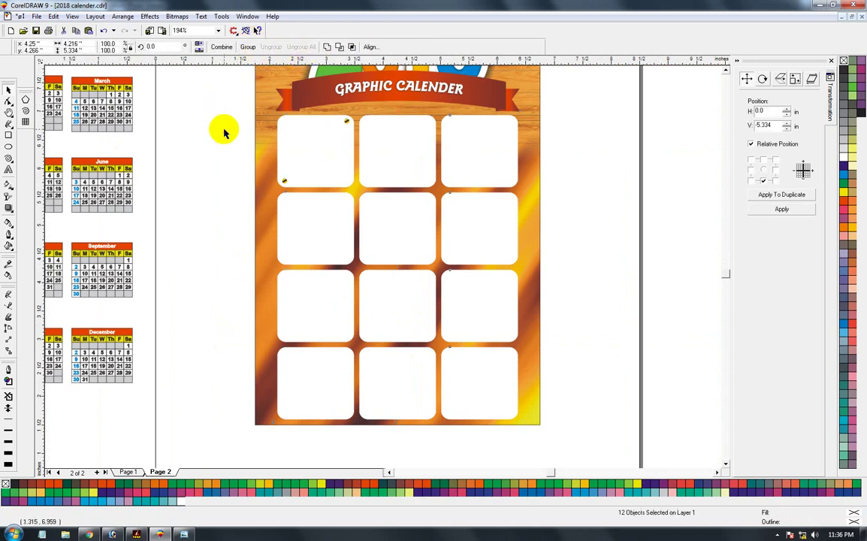
click(224, 131)
click(287, 184)
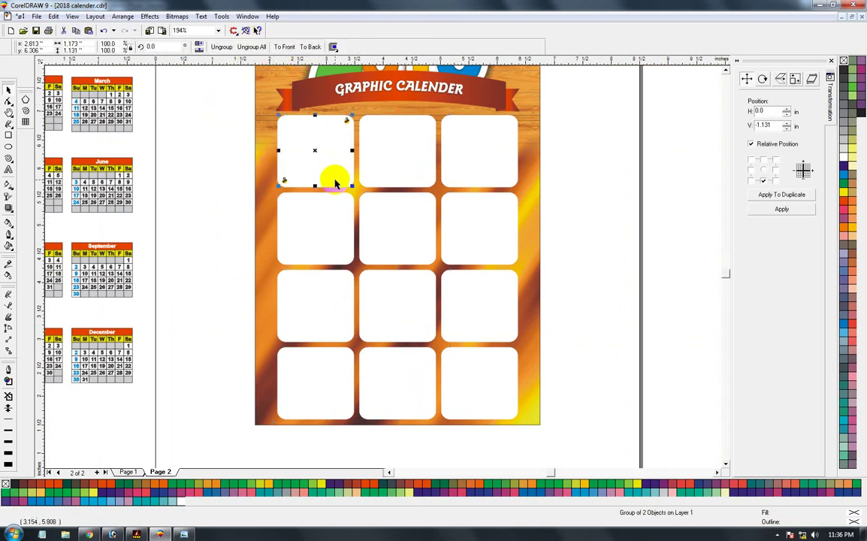
shift+click(336, 183)
click(251, 186)
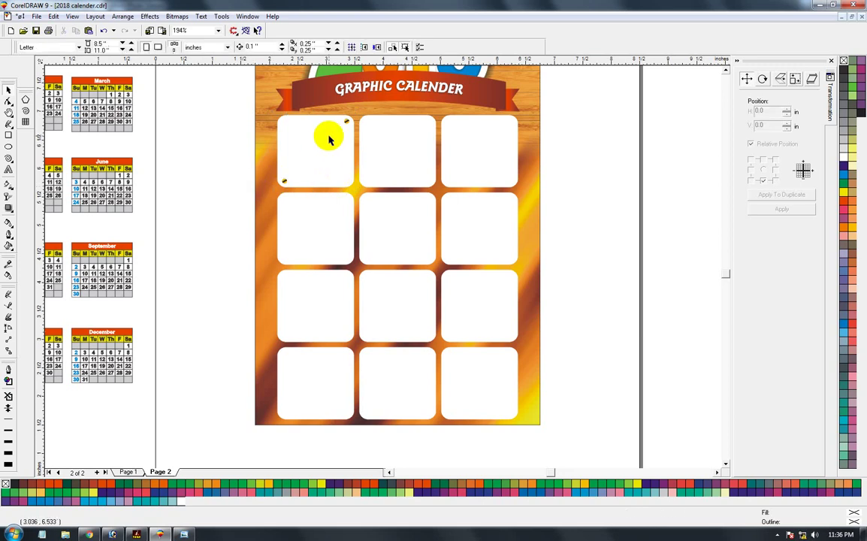
Copy the striped circle pair to the middle and right frames of the top row, centring each pair on its frame.
click(347, 125)
shift+click(433, 150)
click(440, 122)
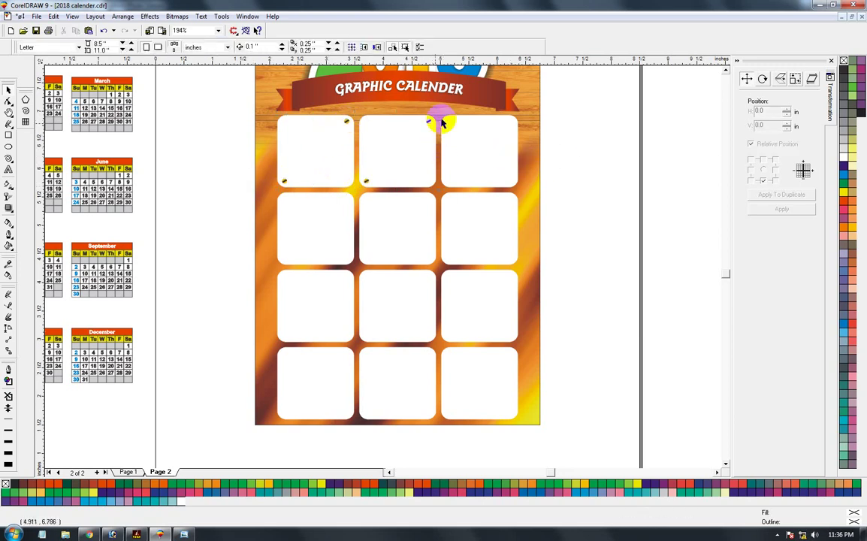
drag(431, 122, 457, 193)
right_click(457, 193)
shift+click(493, 157)
key(c)
key(e)
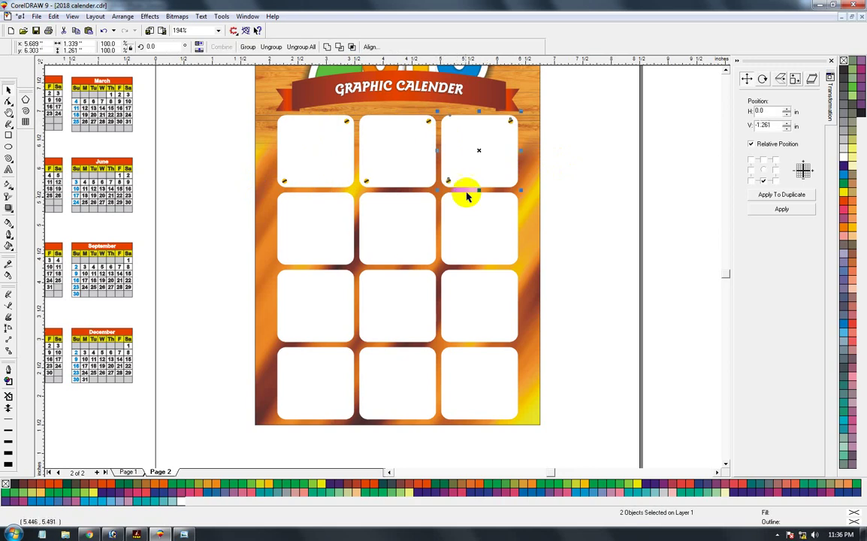
Copy the striped circle pair to the right frame of the second row and centre it there.
click(464, 180)
drag(448, 182, 507, 255)
right_click(506, 255)
shift+click(474, 234)
key(c)
key(e)
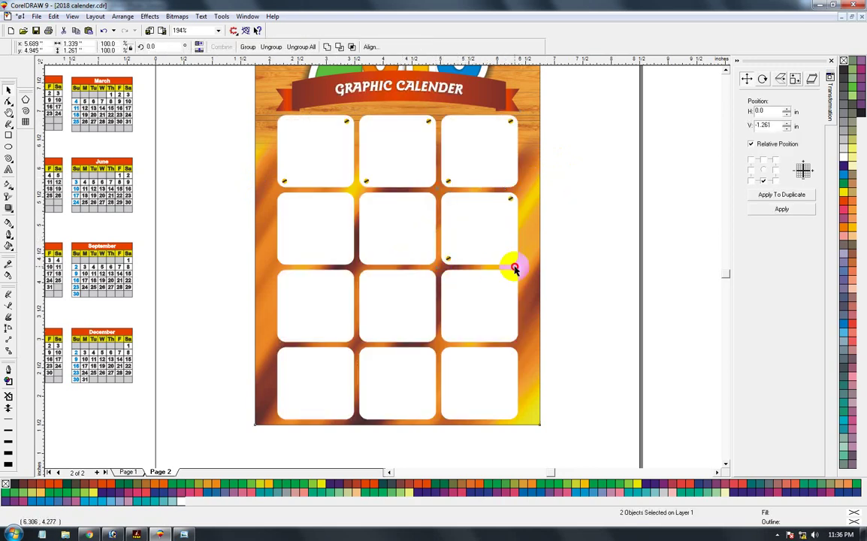
Copy the striped circle pair to the middle frame of the second row and centre it there.
click(557, 269)
drag(451, 261, 526, 294)
right_click(526, 294)
shift+click(397, 240)
key(c)
key(e)
click(211, 258)
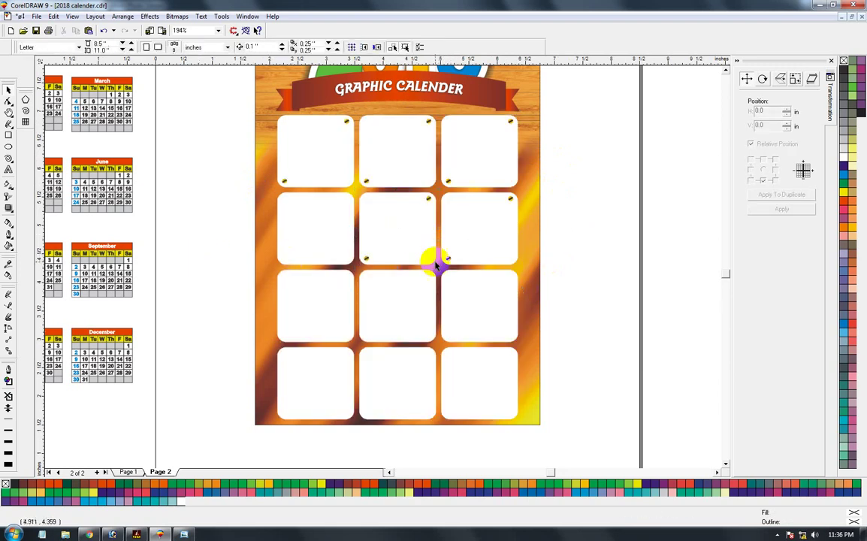
Place centred copies of the striped circle pair on the left frames of the second and third rows.
click(368, 261)
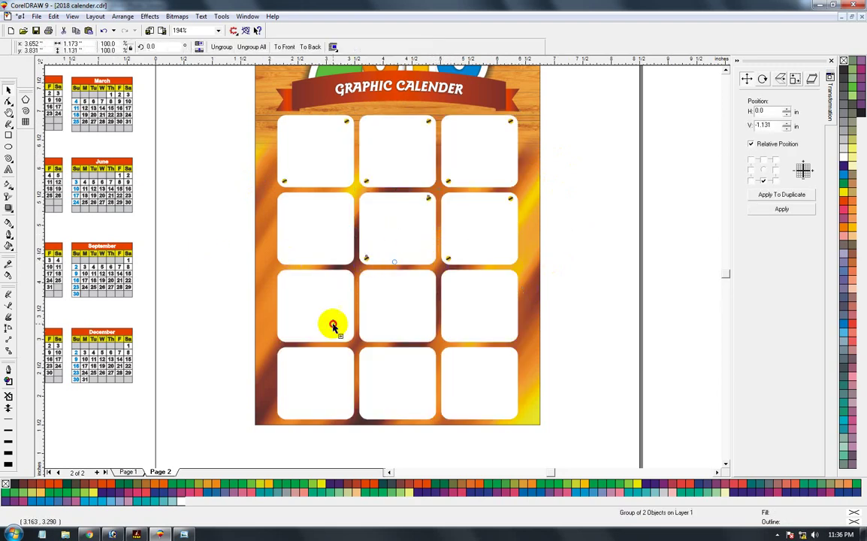
drag(333, 325, 259, 310)
click(191, 251)
shift+click(320, 323)
key(c)
key(e)
click(208, 354)
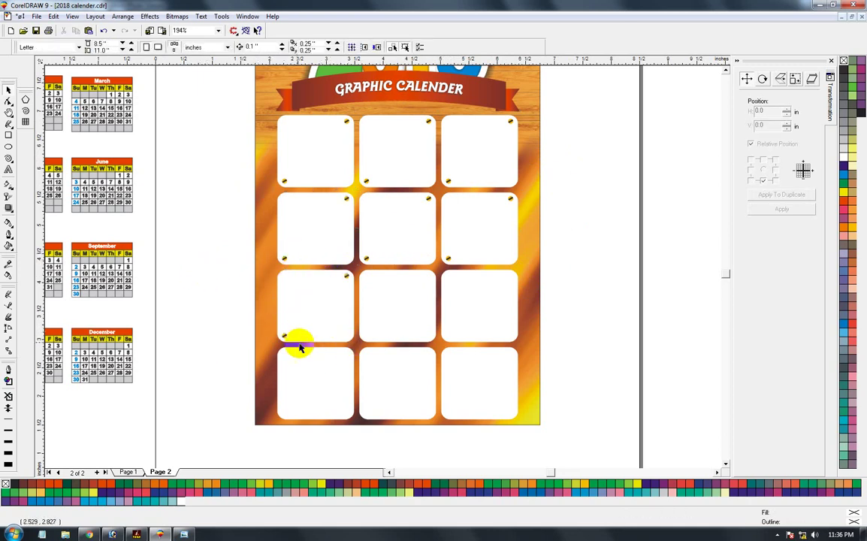
Copy the striped circle pair to the middle and right frames of the third row, centring each on its frame.
drag(286, 338, 399, 308)
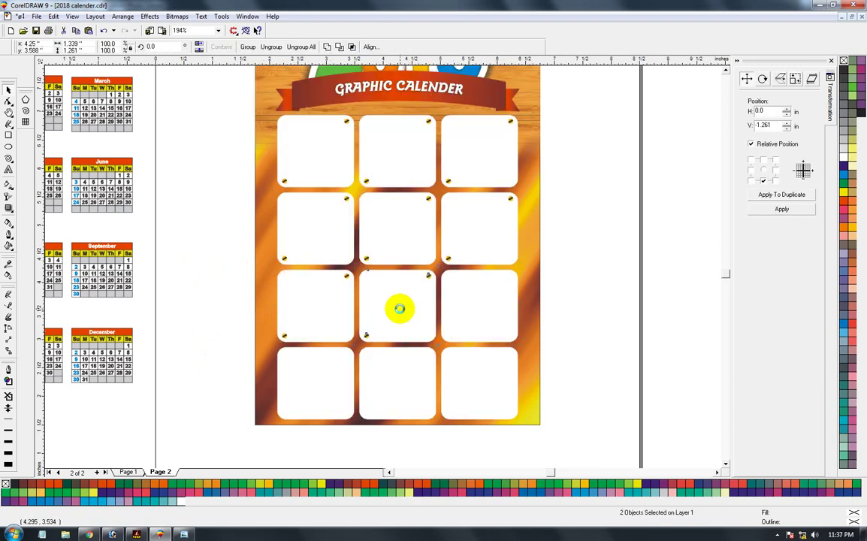
click(417, 276)
drag(429, 276, 559, 312)
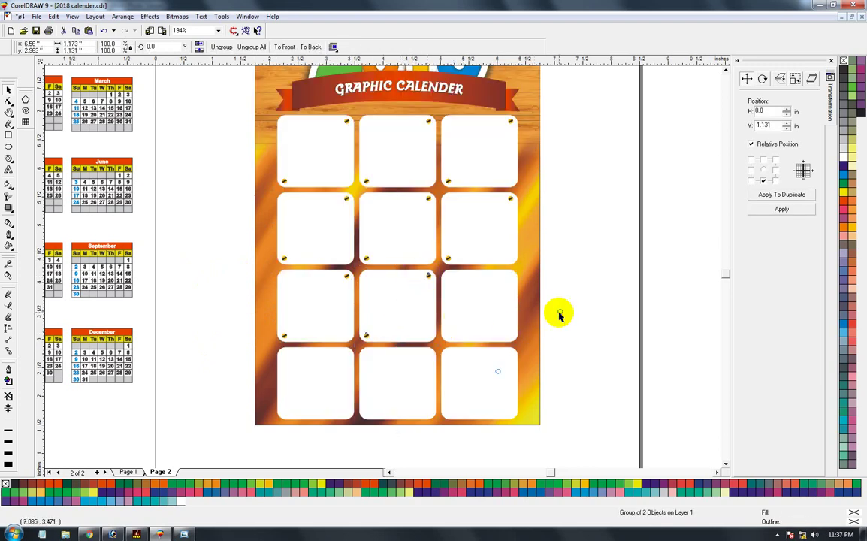
shift+click(496, 311)
key(c)
drag(495, 310, 447, 276)
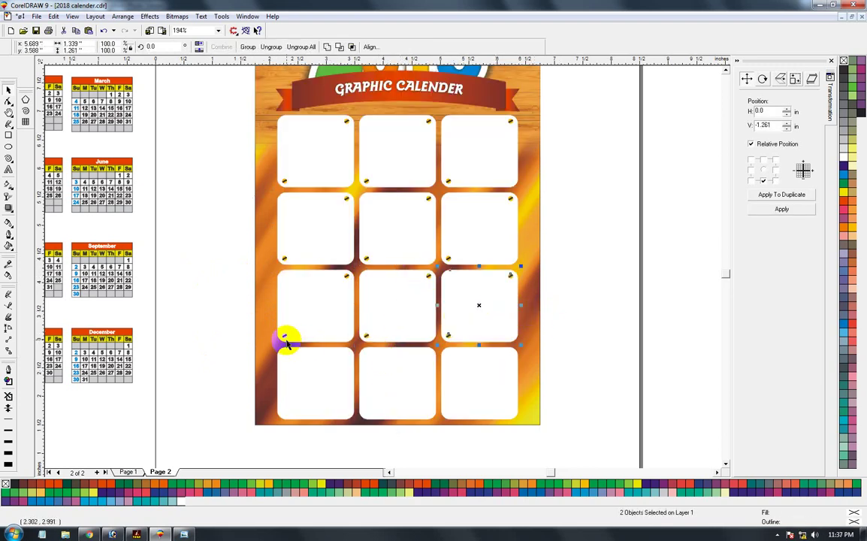
Copy the striped circle pair to all three frames of the bottom row, centring each pair on its frame.
drag(284, 338, 246, 379)
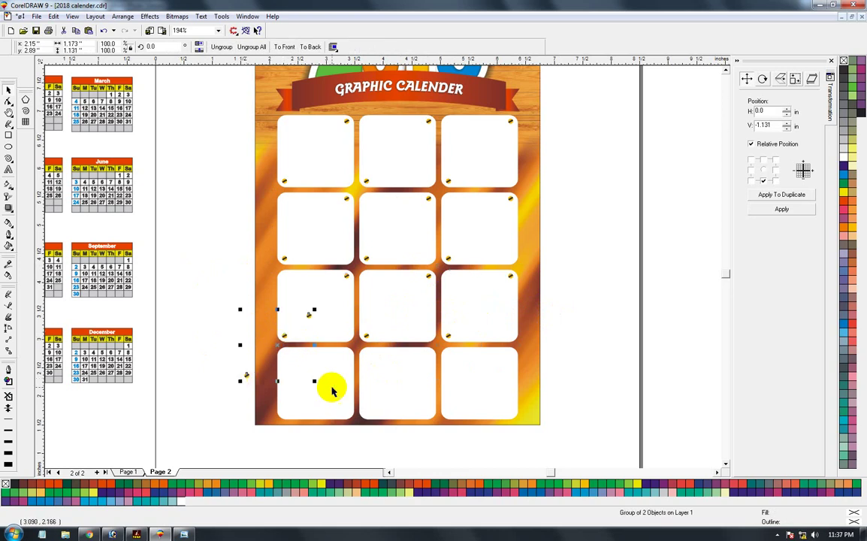
shift+click(332, 389)
key(c)
key(e)
drag(365, 337, 456, 409)
shift+click(397, 391)
key(c)
key(e)
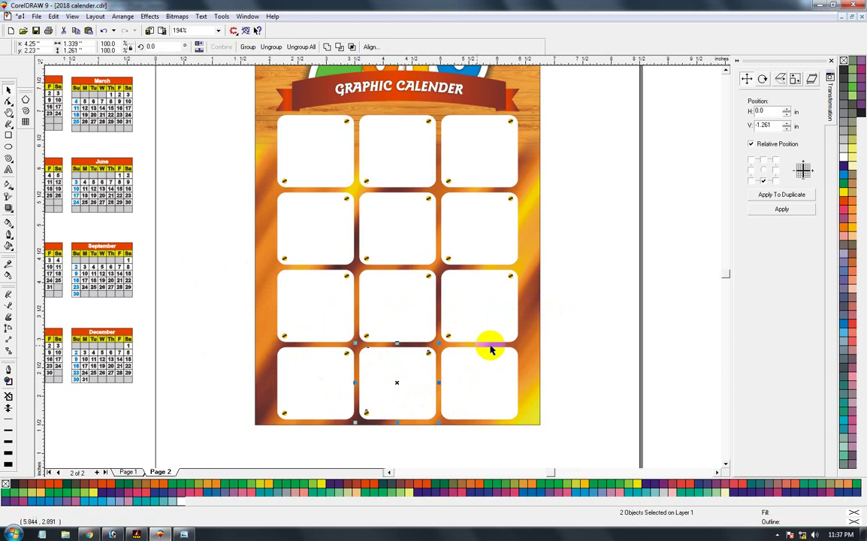
drag(448, 336, 470, 386)
shift+click(470, 387)
key(c)
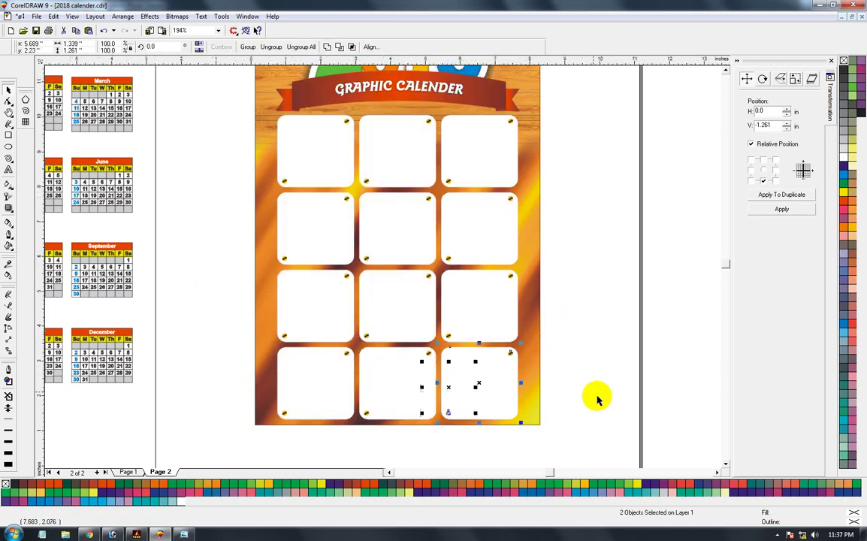
Ungroup the set of month calendars and centre the January calendar on the first frame.
key(shift+F4)
key(F2)
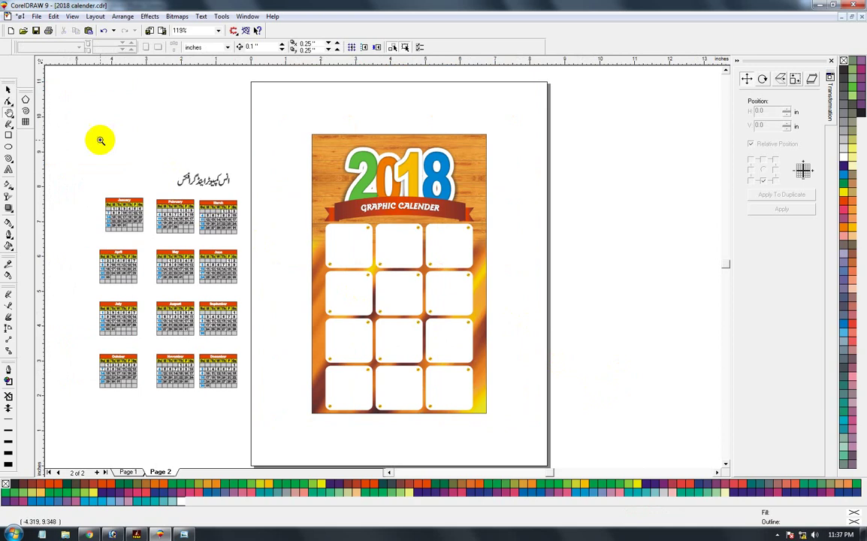
drag(94, 140, 466, 399)
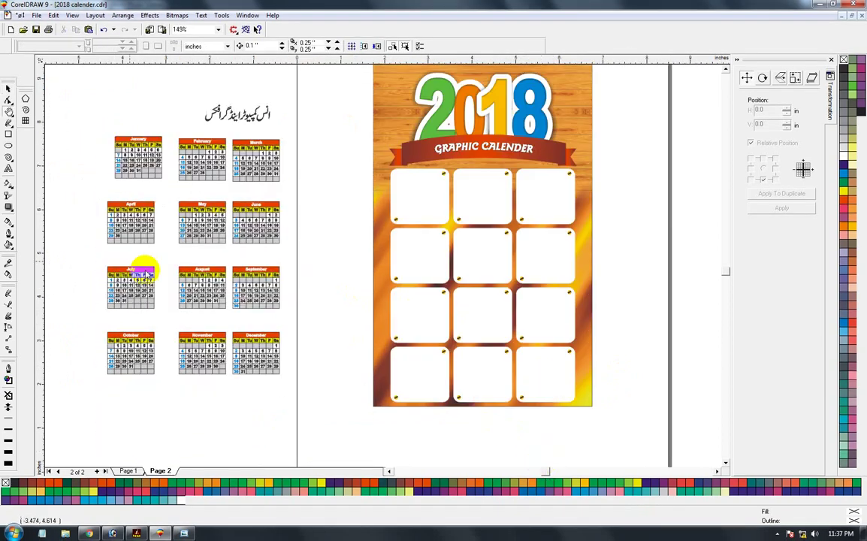
click(9, 88)
click(138, 154)
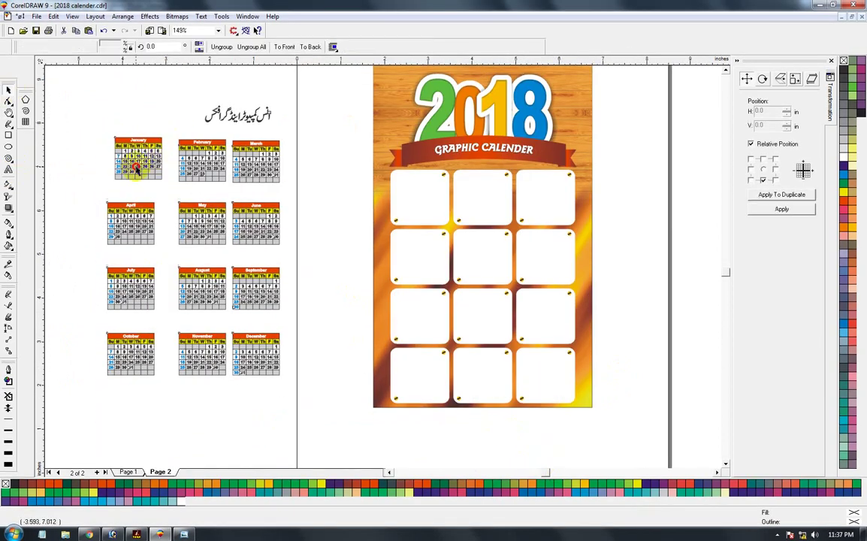
click(214, 47)
click(135, 172)
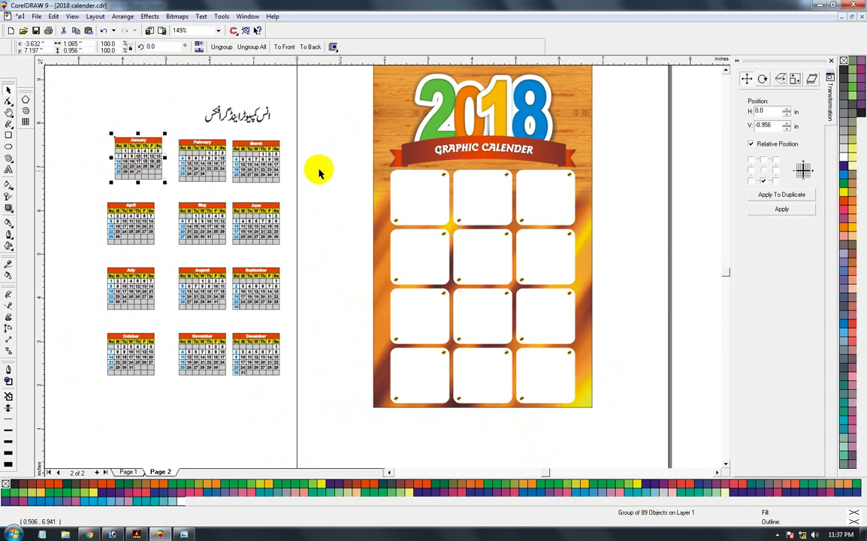
shift+click(402, 185)
key(e)
click(310, 278)
Scale the January calendar down to about 0.973 × 0.874 in and apply the same reduction to the other eleven months.
click(413, 212)
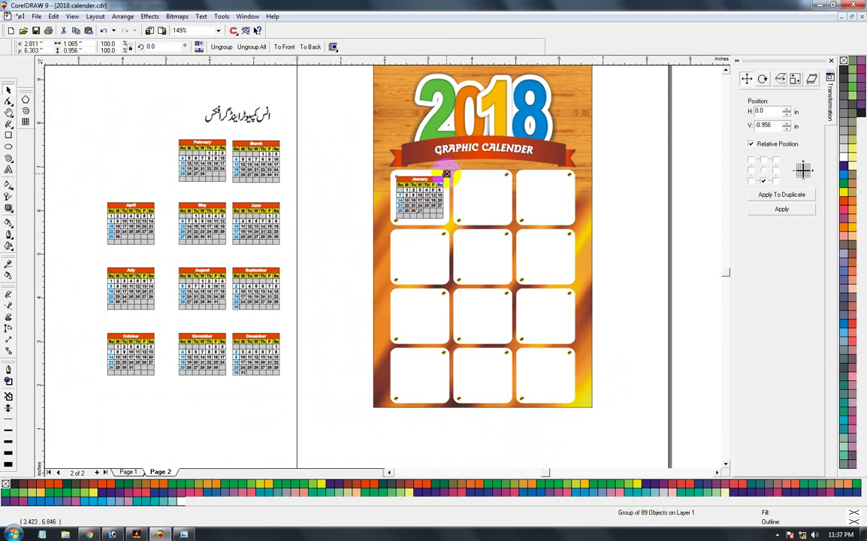
drag(445, 176, 446, 177)
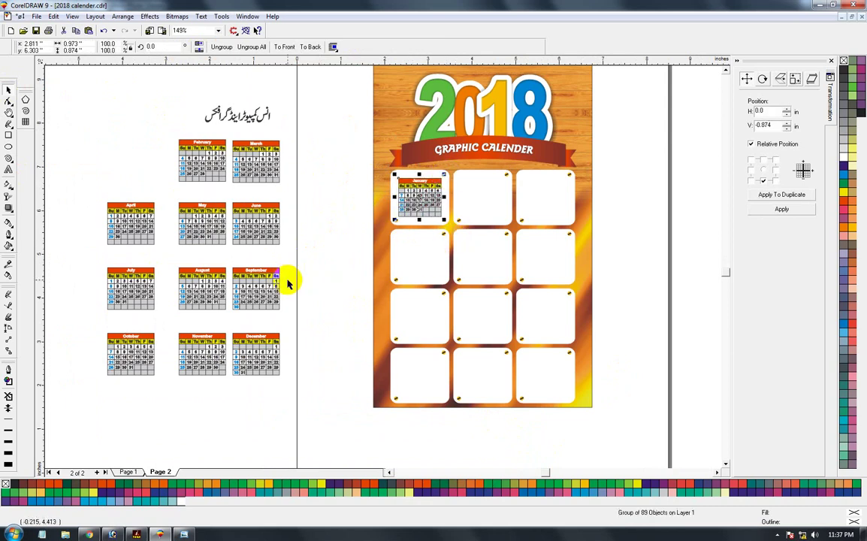
drag(77, 132, 330, 420)
click(326, 213)
click(230, 181)
drag(88, 134, 330, 411)
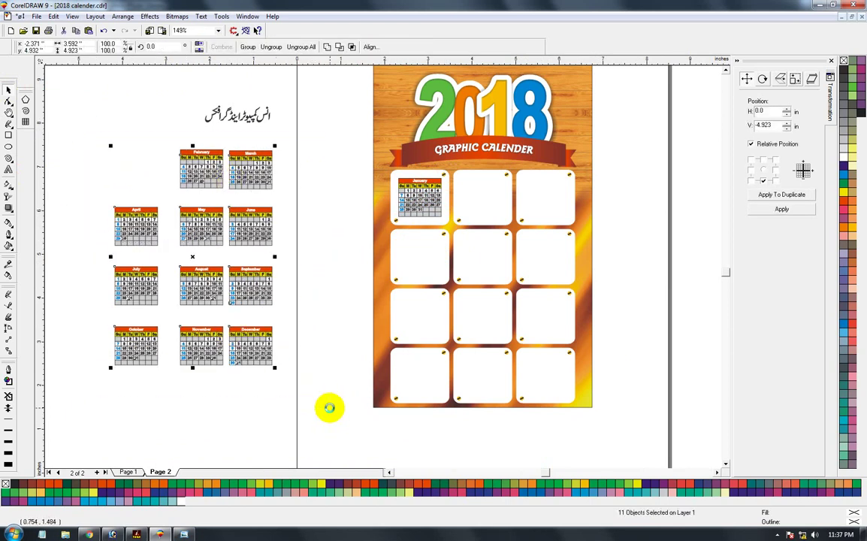
Centre the February calendar on the middle frame of the top row.
click(205, 163)
click(180, 128)
click(215, 175)
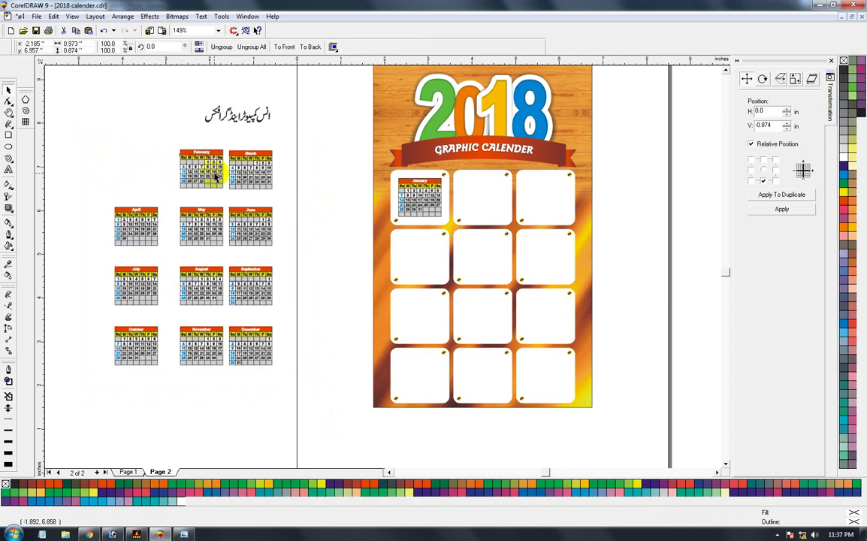
shift+click(476, 207)
key(c)
key(e)
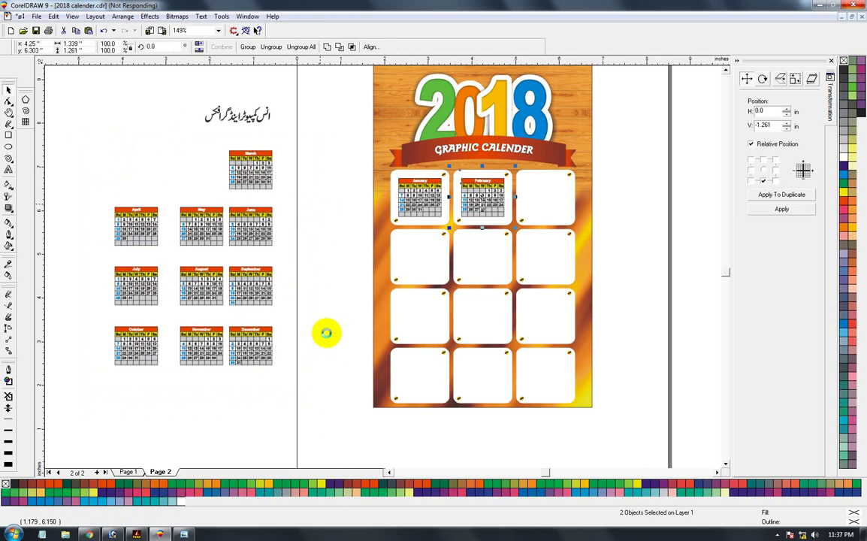
click(327, 333)
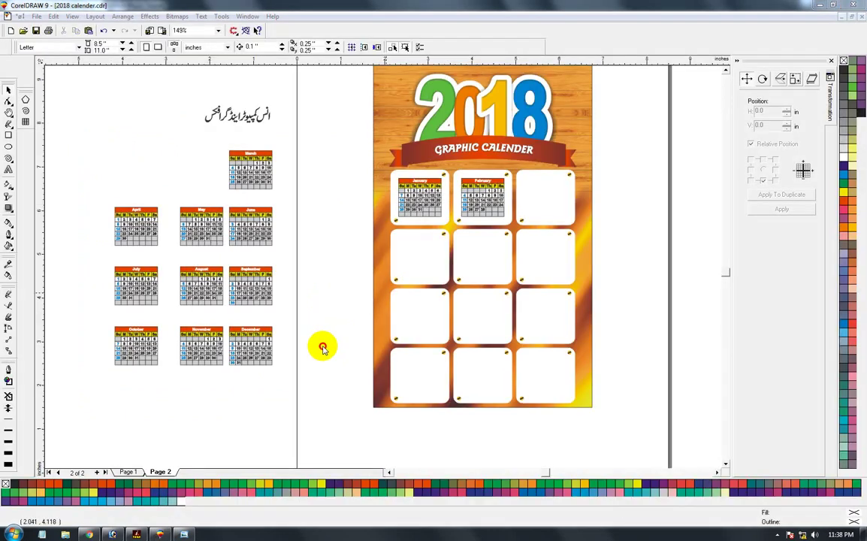
Centre the March calendar on the top row's last frame and the April, May and June calendars on the second row's frames.
drag(260, 184, 558, 198)
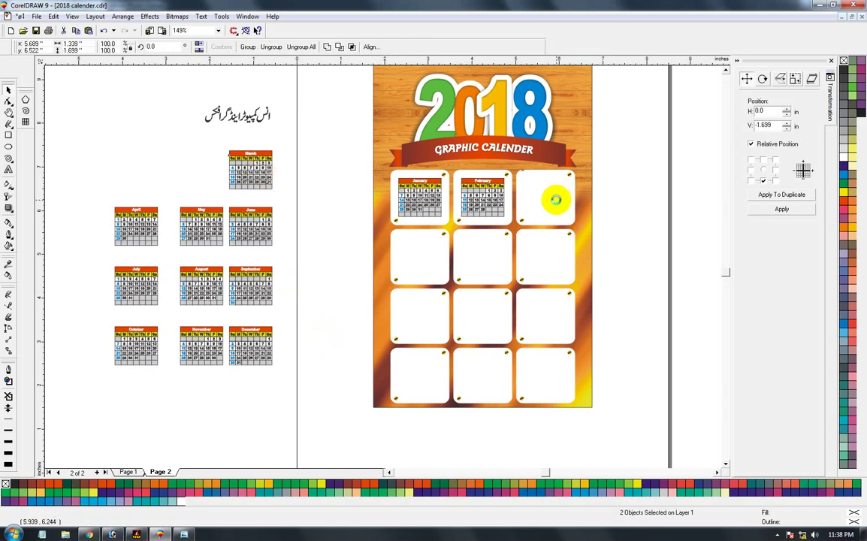
drag(142, 211, 422, 248)
key(e)
click(211, 237)
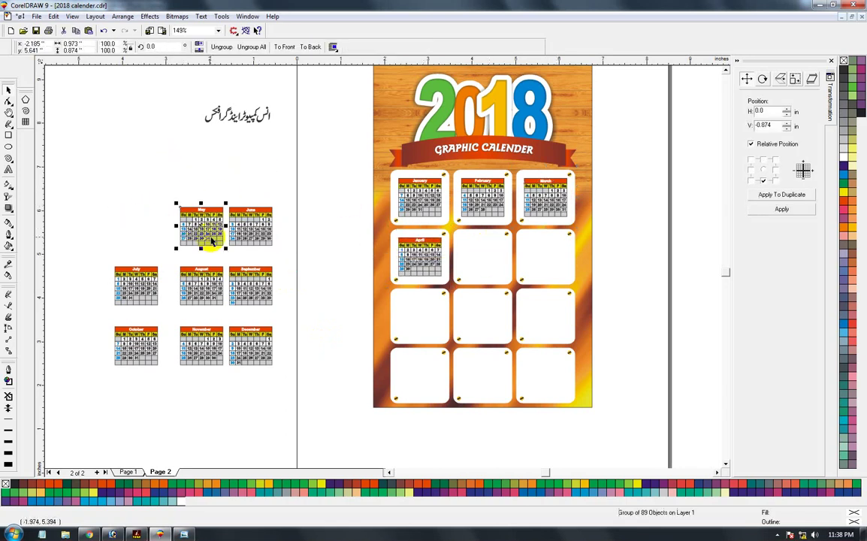
shift+click(471, 272)
key(c)
drag(470, 274, 470, 275)
drag(262, 232, 541, 249)
Centre the July, August and September calendars on the three frames of the third row.
drag(143, 280, 427, 313)
shift+click(463, 314)
click(160, 254)
click(130, 276)
shift+click(428, 311)
drag(178, 287, 464, 329)
click(258, 286)
drag(258, 286, 532, 324)
drag(129, 344, 129, 344)
shift+click(377, 389)
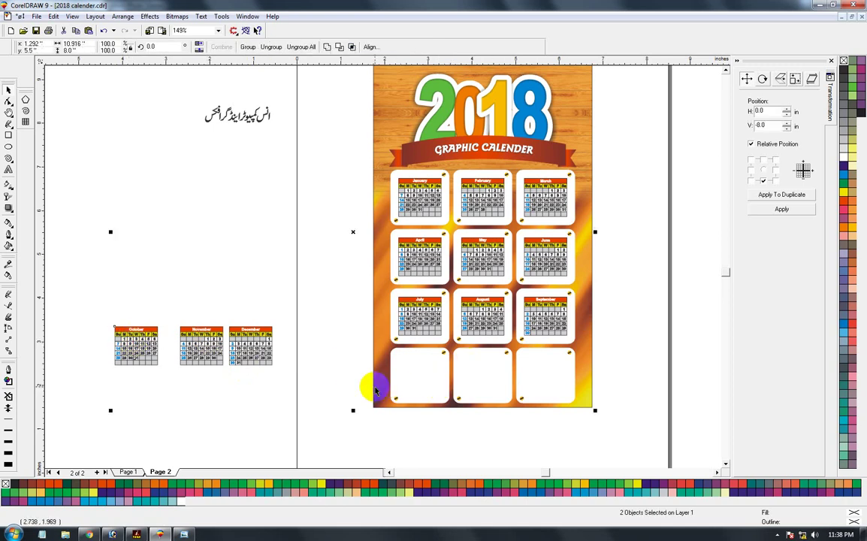
click(282, 396)
Centre the October, November and December calendars on the three frames of the bottom row.
click(135, 357)
drag(139, 349, 417, 379)
click(213, 359)
drag(213, 359, 482, 376)
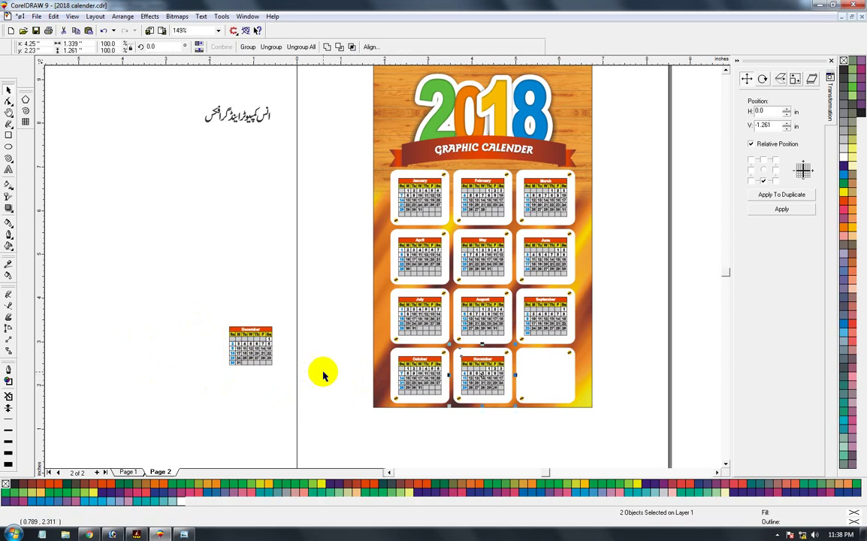
click(288, 376)
drag(233, 334, 530, 363)
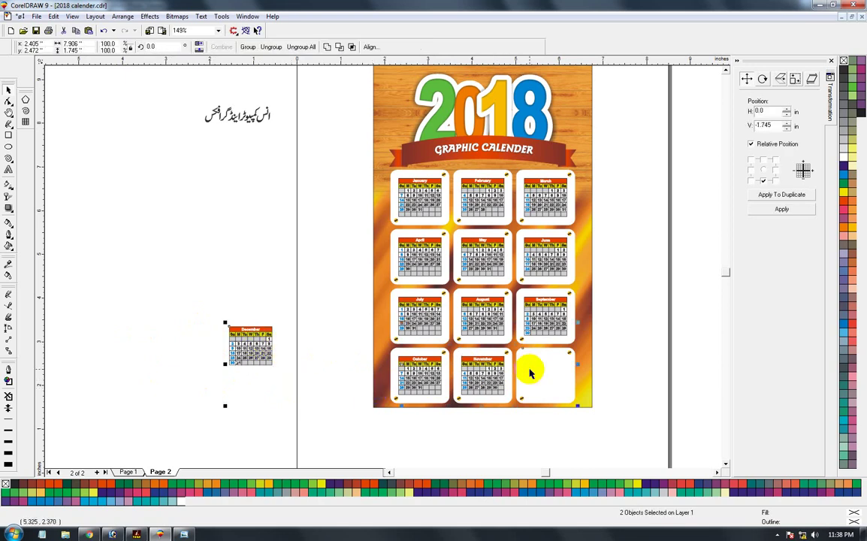
click(256, 348)
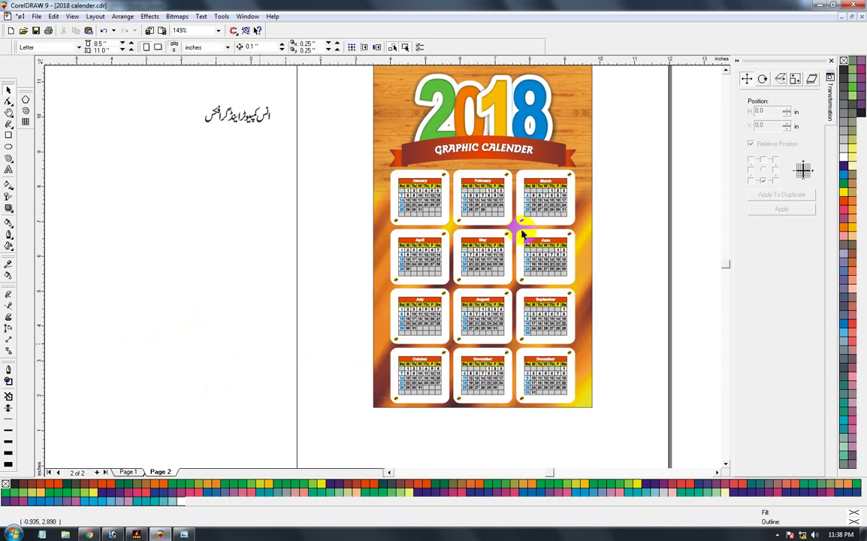
Open the contents of the calendar background's PowerClip for editing.
key(shift+F4)
key(F2)
drag(180, 130, 500, 405)
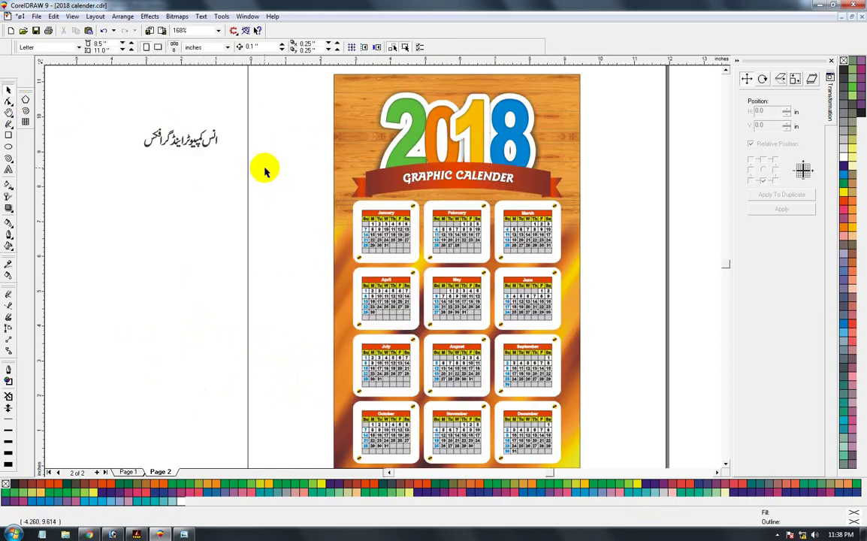
key(shift+F4)
ctrl+click(385, 170)
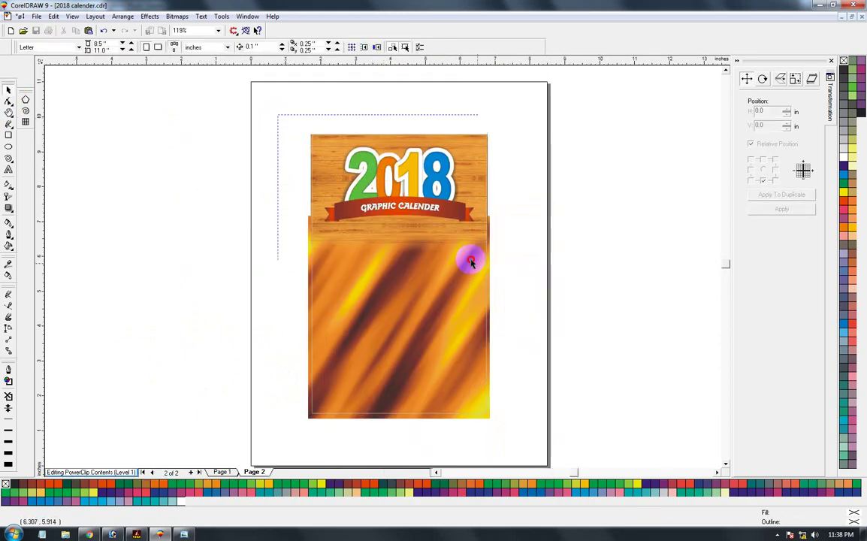
Delete the 2018 header and wood texture from the PowerClip contents, and undo the deletion.
drag(280, 114, 540, 289)
key(Delete)
click(417, 232)
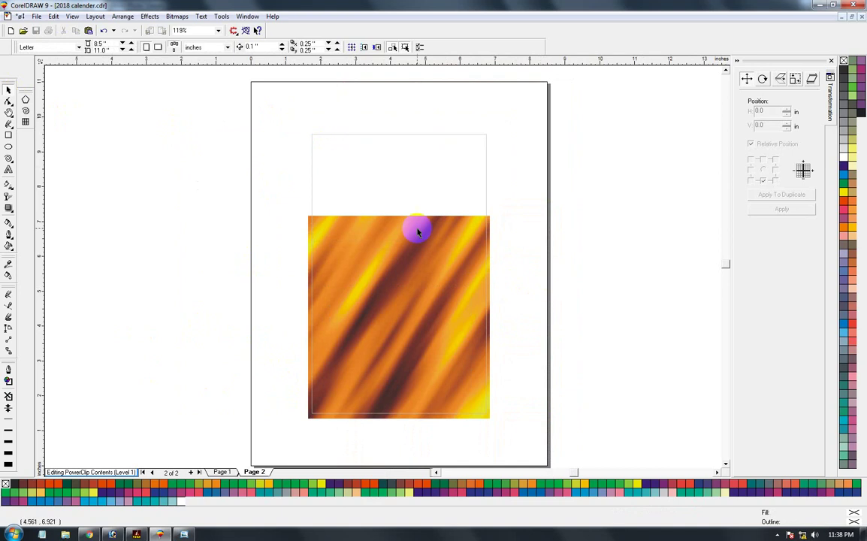
key(ctrl+z)
Ungroup the 2018 header and wood texture inside the PowerClip contents.
click(528, 220)
click(398, 202)
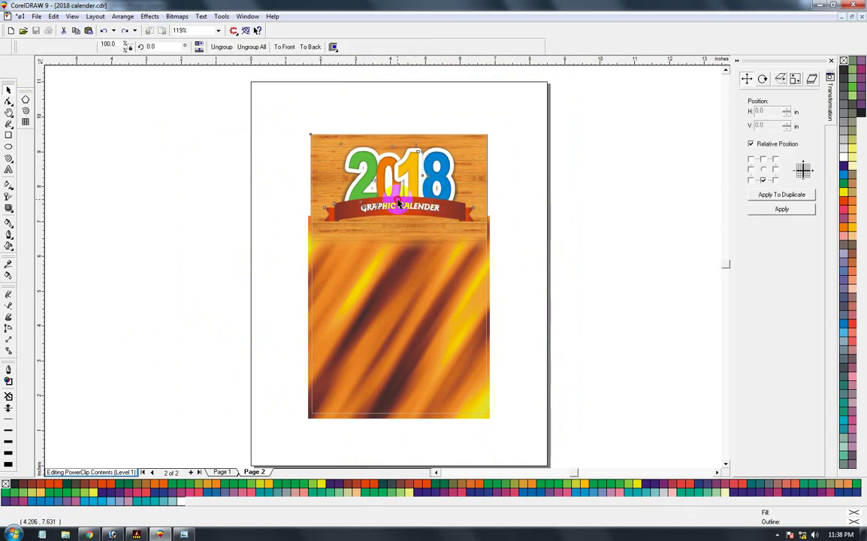
click(221, 48)
click(274, 97)
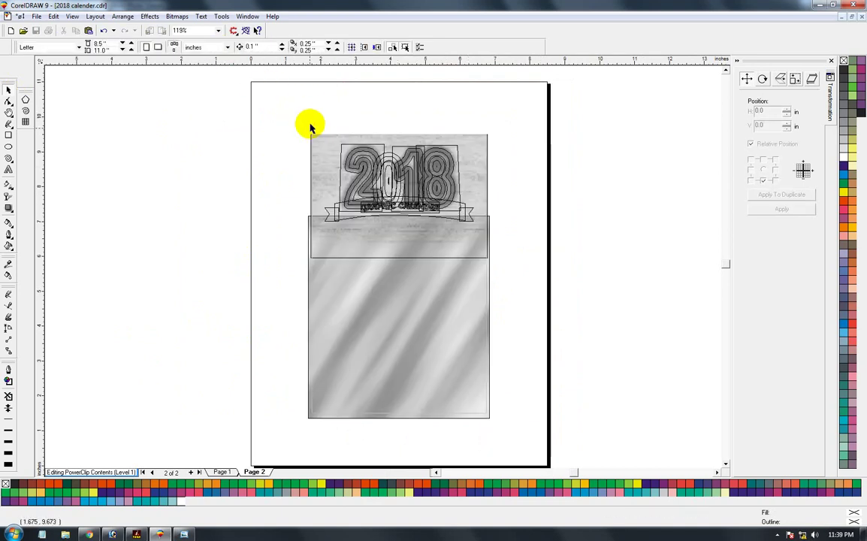
Move the 2018 header with its ribbon slightly upward on the wood texture and finish editing the PowerClip contents.
drag(316, 110, 475, 322)
key(Delete)
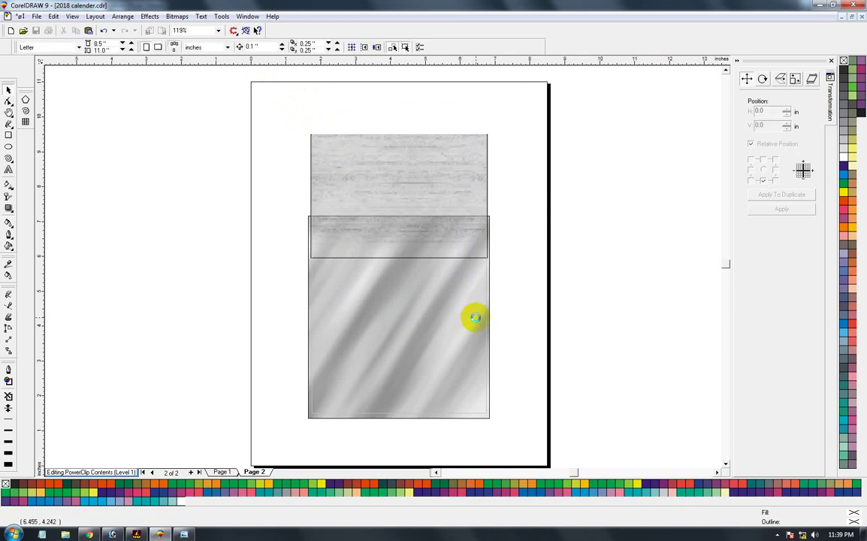
key(ctrl+z)
drag(397, 182, 399, 178)
key(alt+c)
key(w)
key(f)
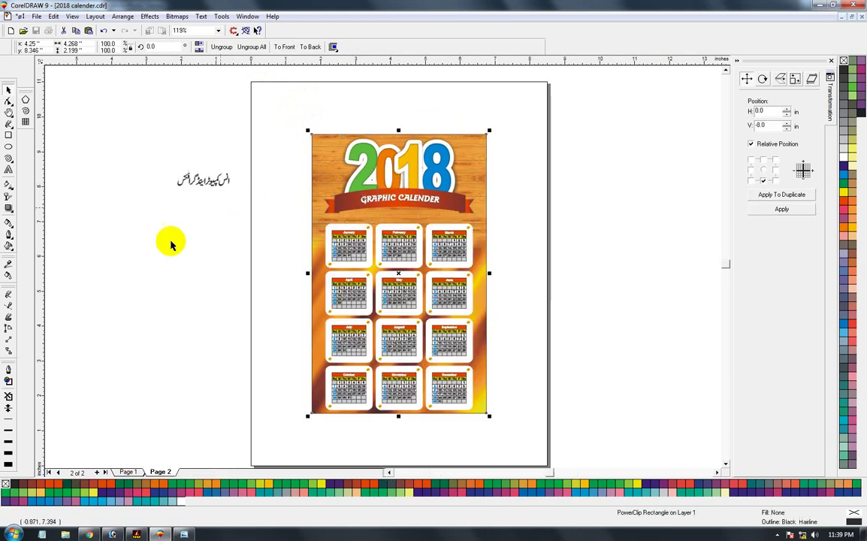
Move the Urdu business name onto the calendar, just below the GRAPHIC CALENDER ribbon.
click(175, 244)
drag(204, 186, 345, 194)
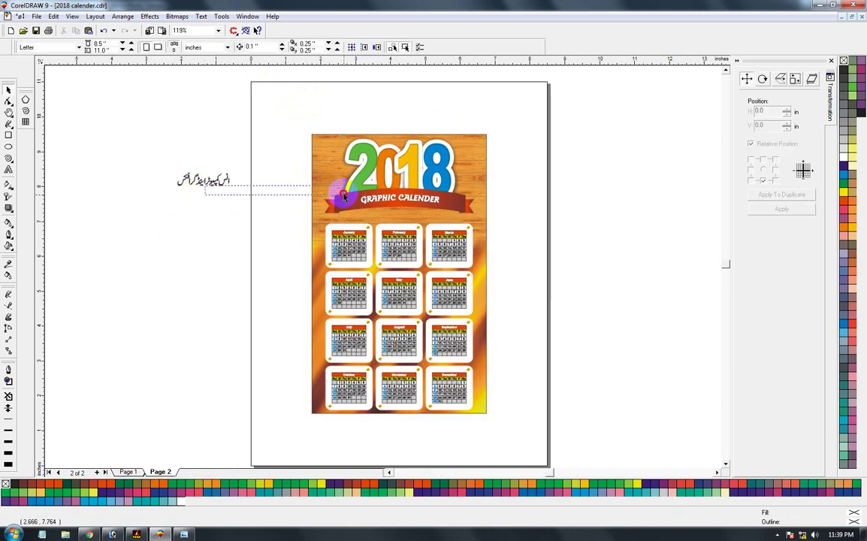
click(207, 182)
drag(208, 184, 402, 217)
key(F2)
drag(340, 183, 491, 274)
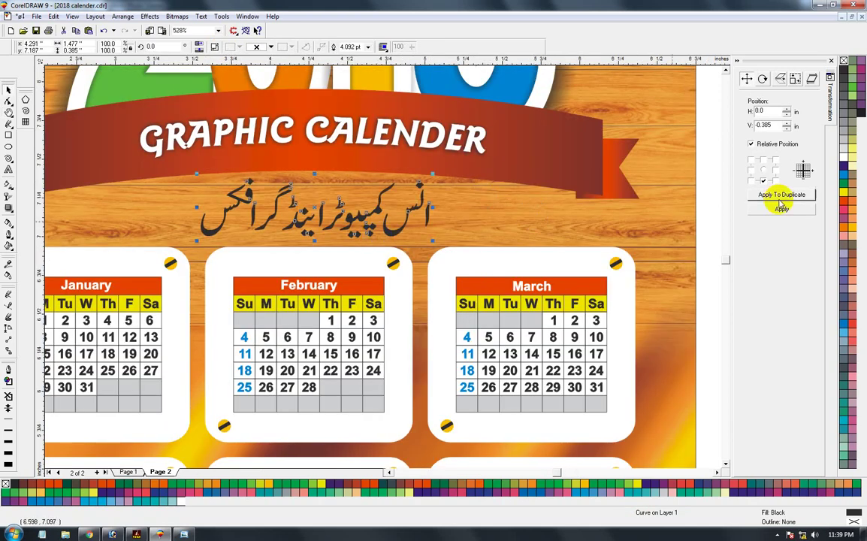
Give the Urdu text a white fill and a black outline with rounded corners and round caps, placed behind the fill and scaling with the image.
click(843, 159)
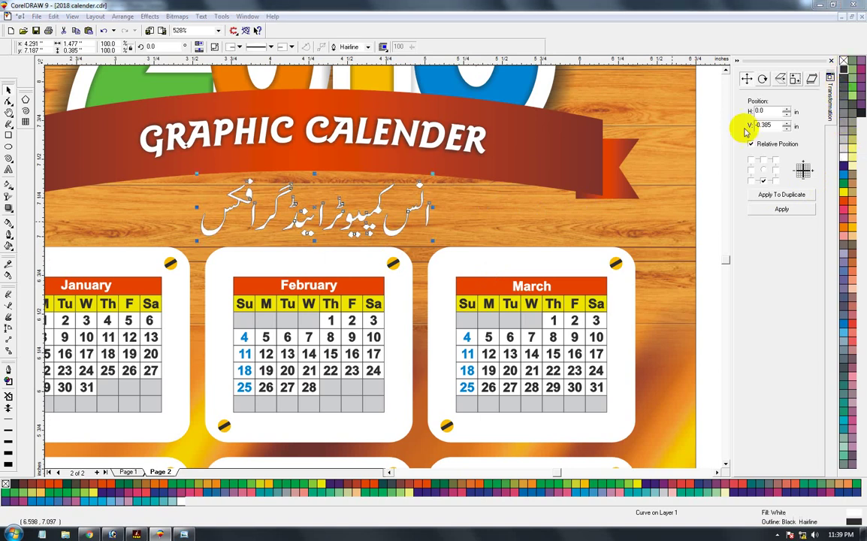
key(F12)
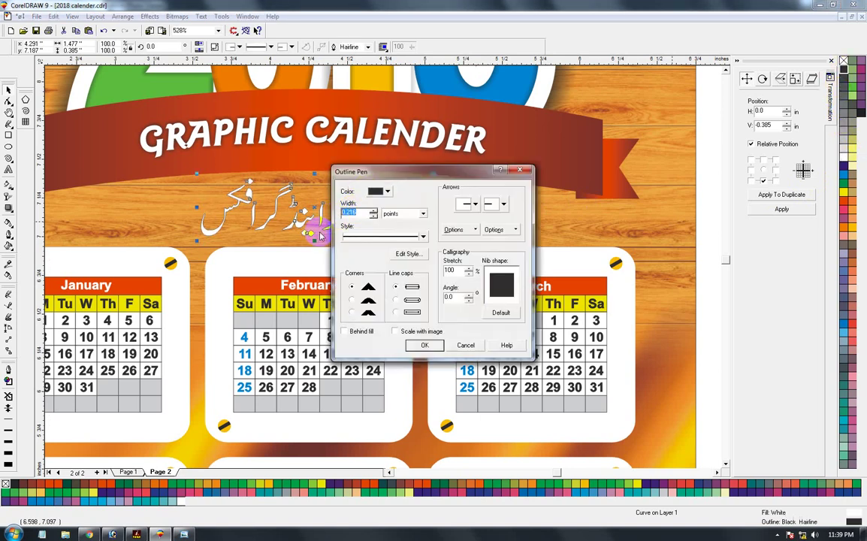
click(352, 299)
click(396, 299)
click(345, 330)
click(396, 331)
click(424, 345)
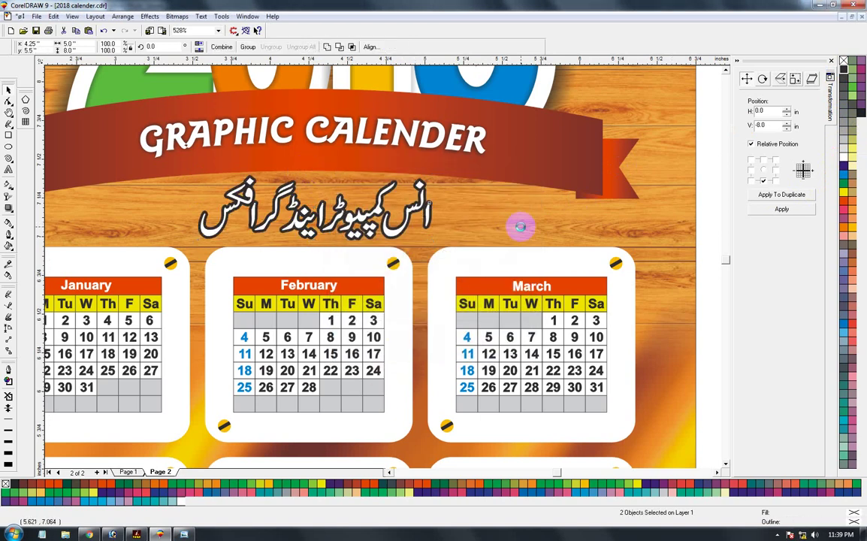
Centre the Urdu business name horizontally on the calendar background.
key(shift+F4)
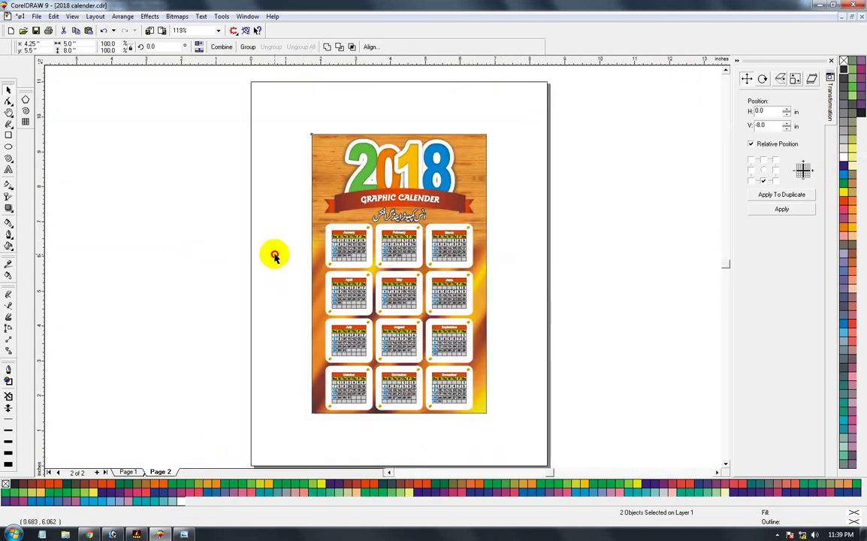
click(248, 229)
key(F2)
drag(263, 101, 487, 444)
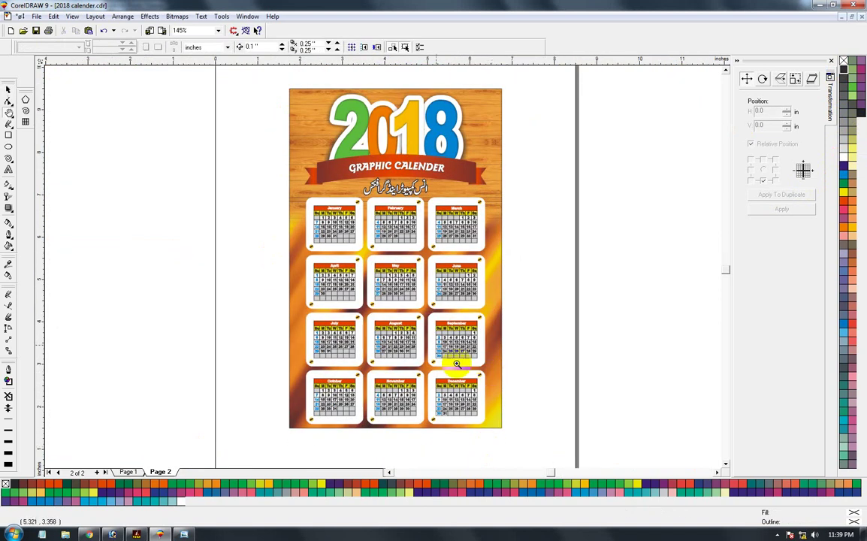
Draw a round-ended slot about 0.93 × 0.19 in above the calendar's upper edge, with a circle about 0.4 in across over it.
click(9, 90)
click(297, 107)
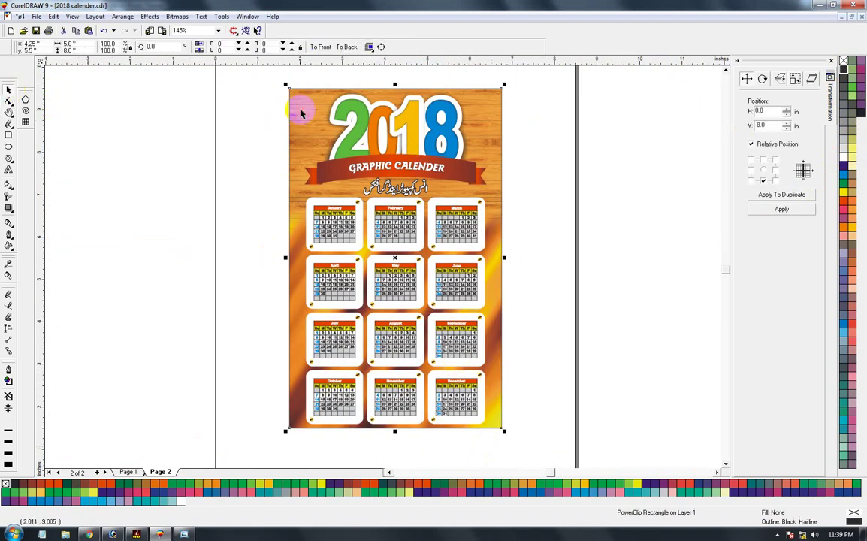
click(244, 139)
click(302, 86)
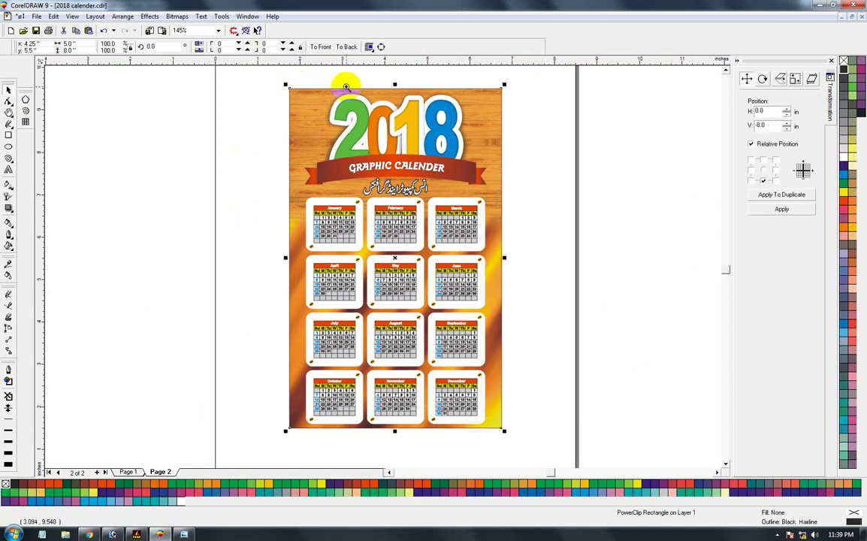
key(F2)
drag(341, 81, 473, 142)
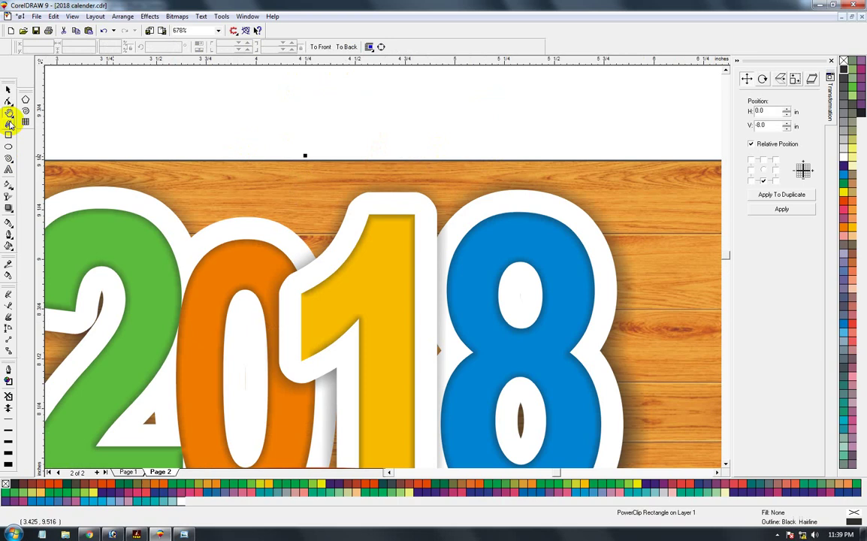
click(9, 136)
drag(143, 112, 336, 157)
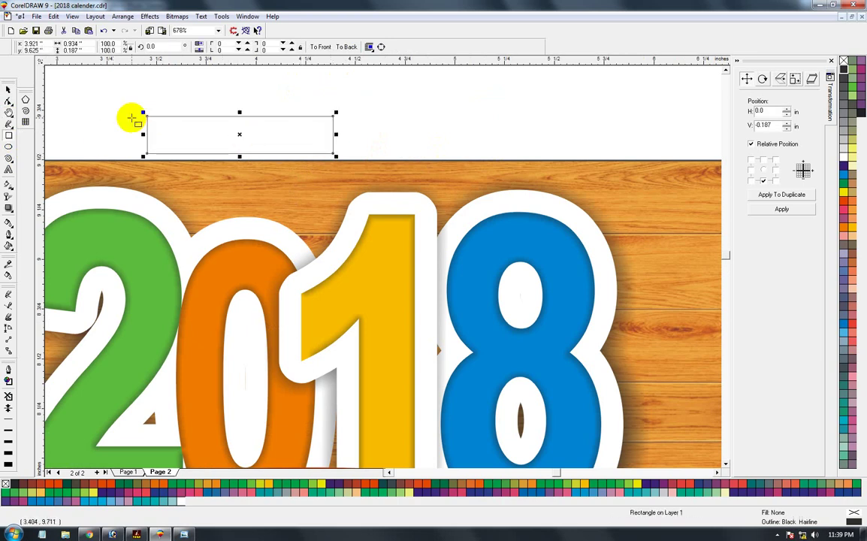
drag(144, 114, 280, 172)
click(9, 148)
Centre the circle and the round-ended slot on each other and weld them into one hanger-hole shape.
click(8, 90)
shift+click(315, 128)
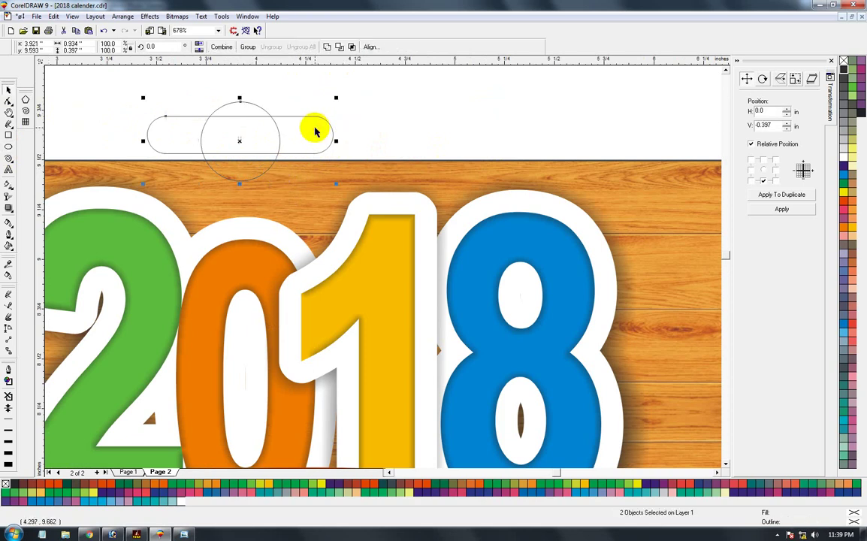
click(319, 47)
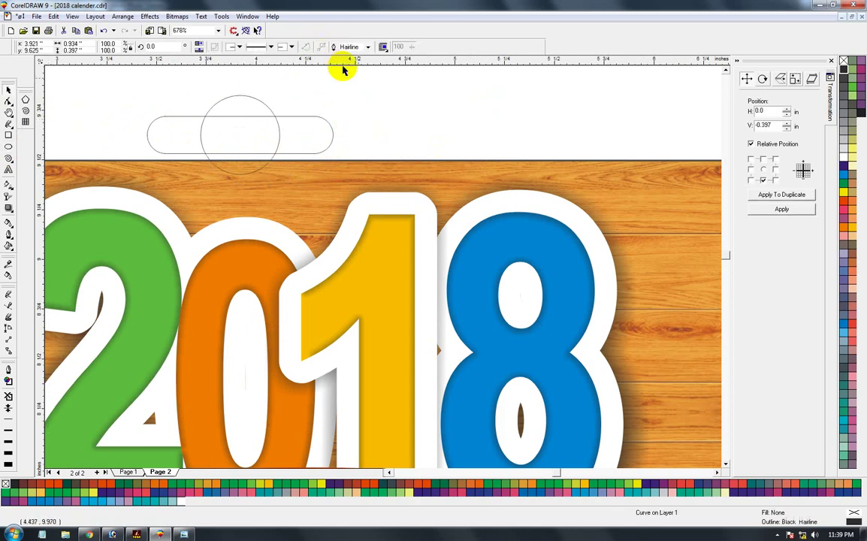
key(Delete)
key(F3)
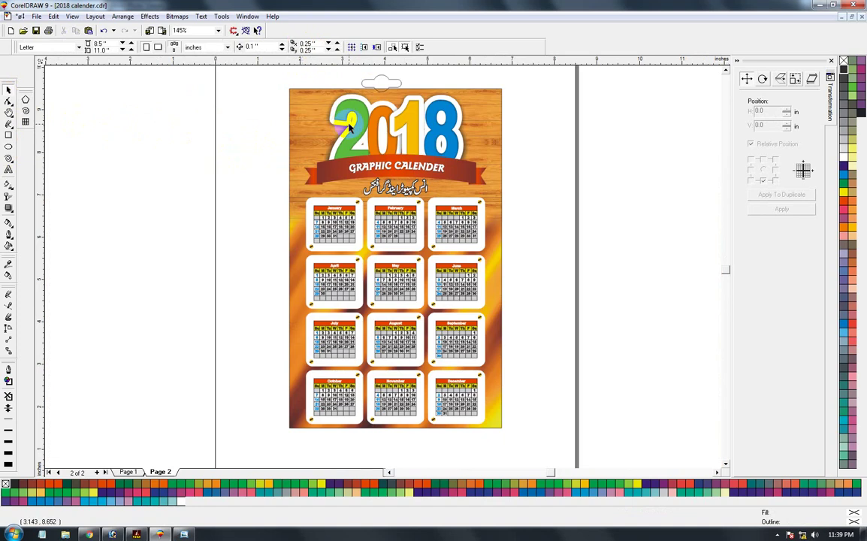
Centre the hanger-hole shape horizontally on the calendar and shrink it to about 0.52 × 0.22 in just inside the upper edge.
click(389, 83)
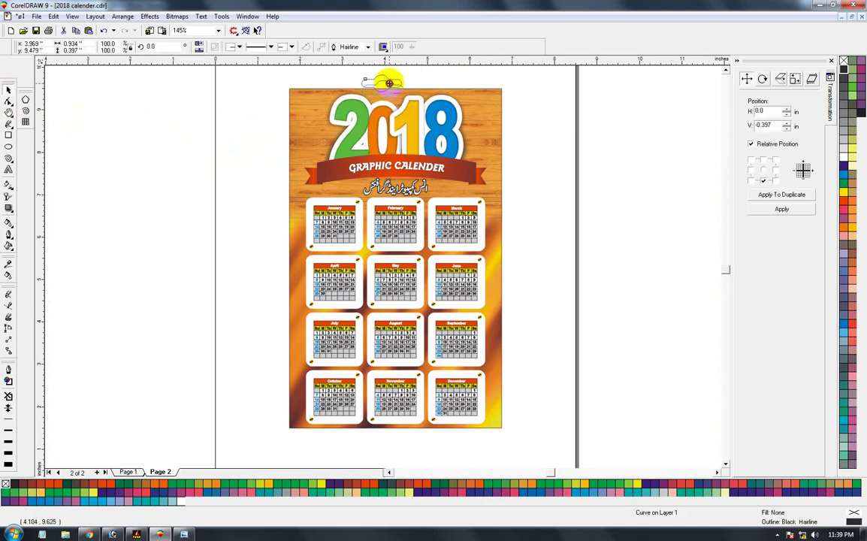
shift+click(471, 112)
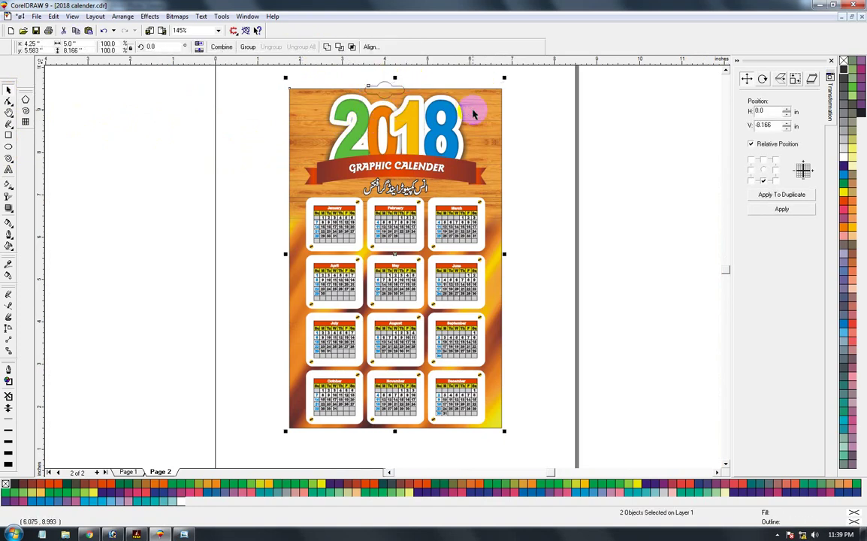
click(417, 88)
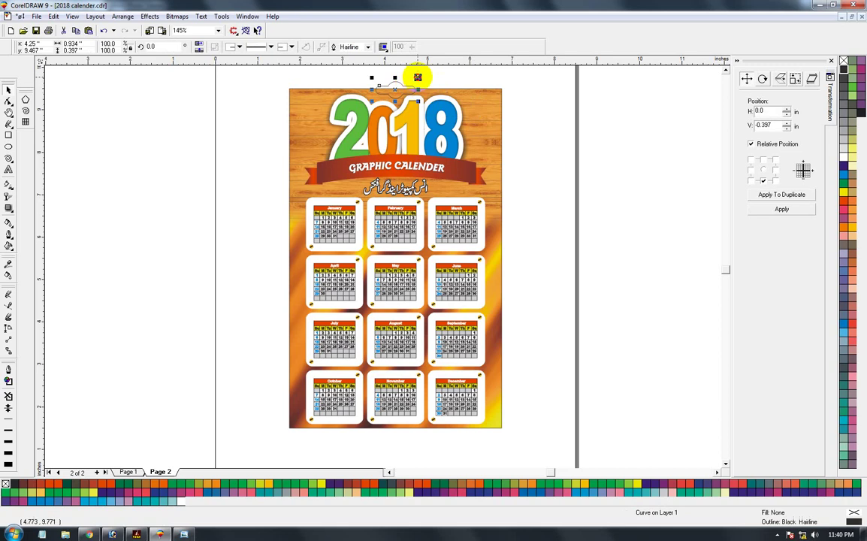
drag(416, 79, 416, 79)
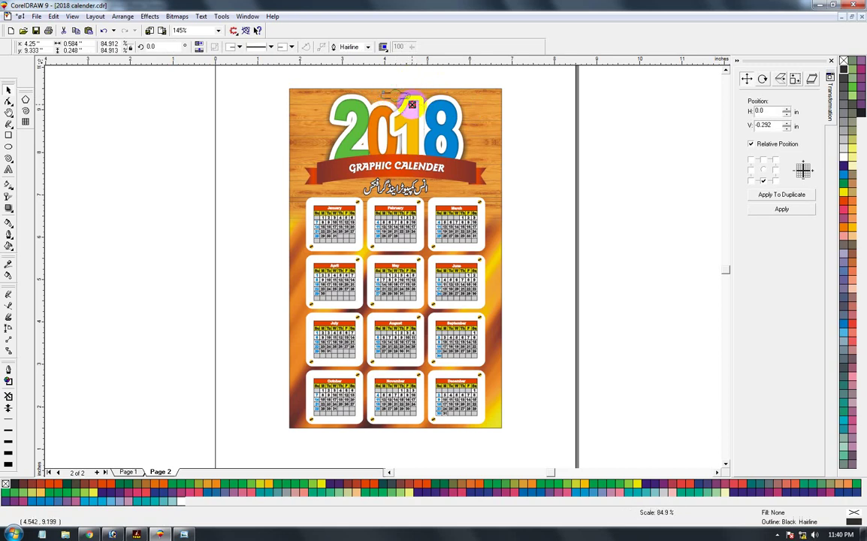
key(F2)
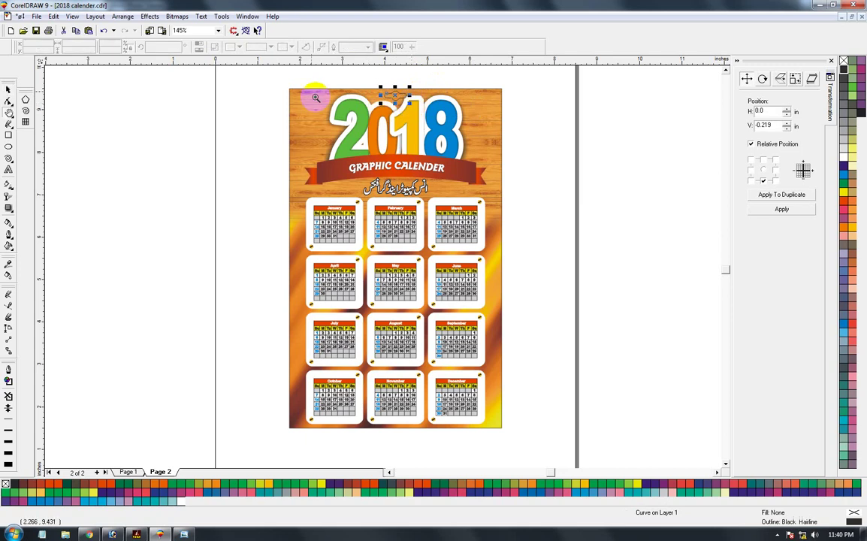
drag(231, 64, 508, 182)
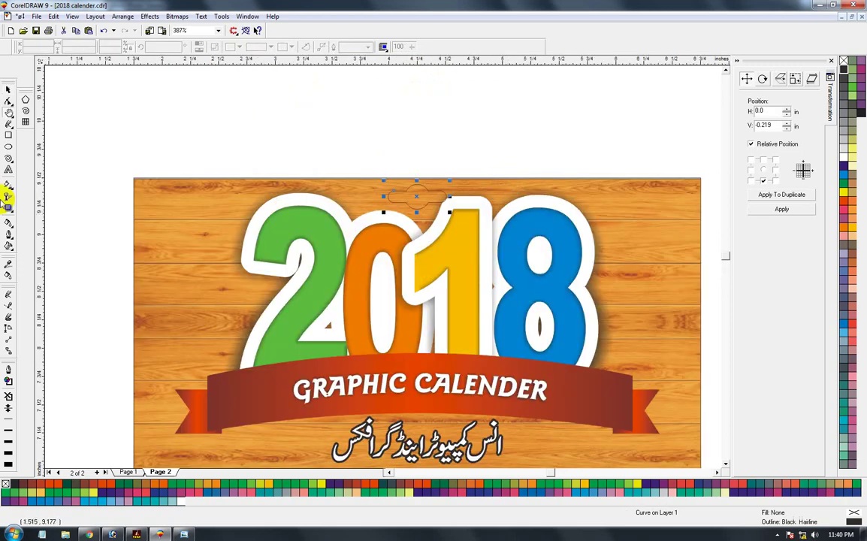
Shift the hanger-hole shape slightly left to about x 4.195 in, fill it with white and remove its outline.
click(8, 92)
click(413, 195)
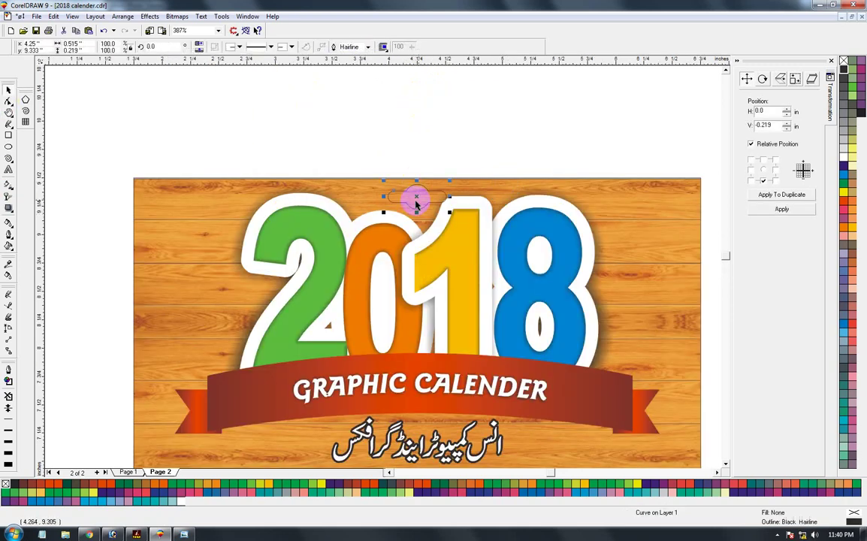
shift+click(555, 184)
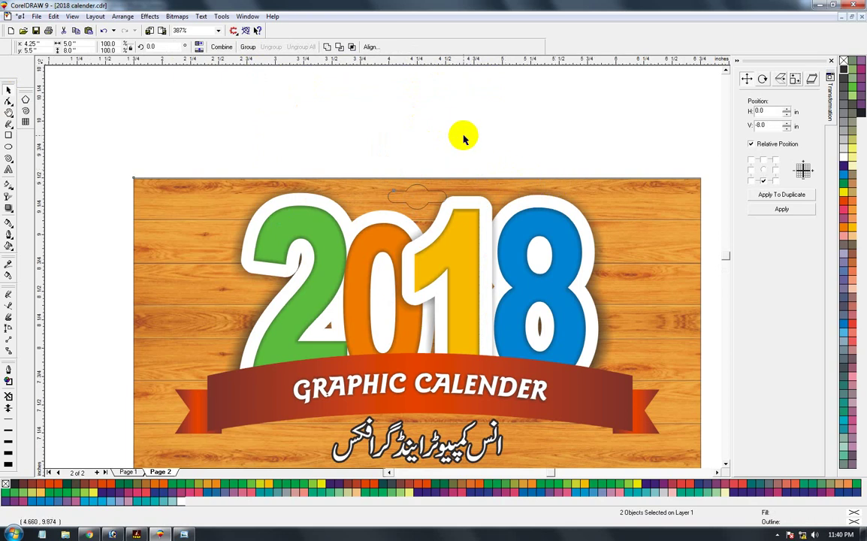
click(418, 194)
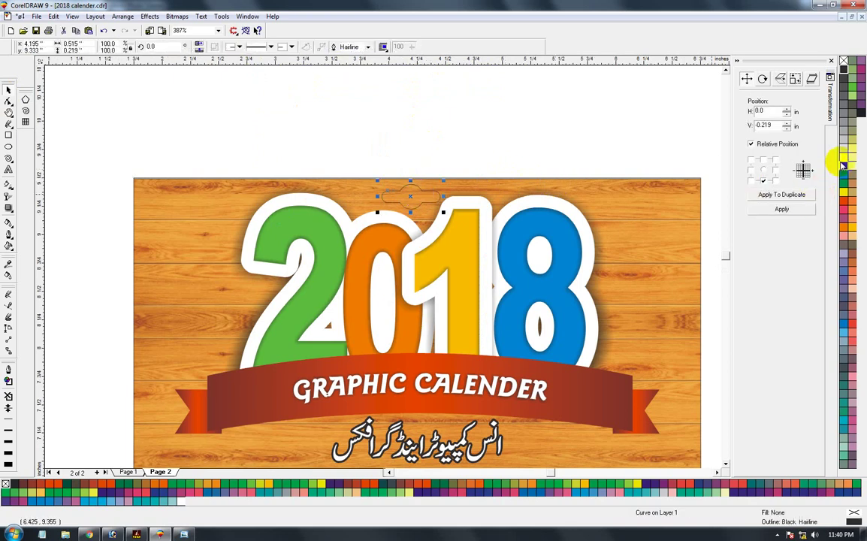
click(843, 160)
right_click(844, 60)
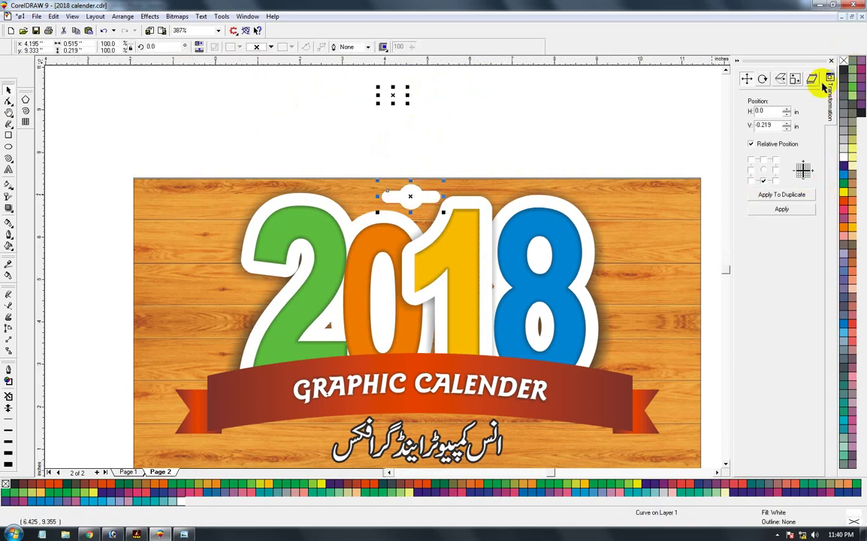
key(F4)
click(225, 189)
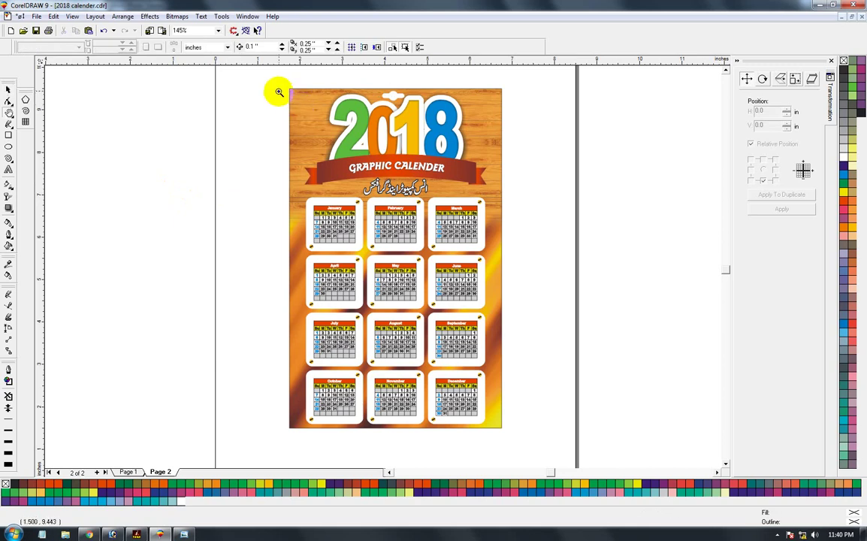
Inspect the contents of the calendar background's PowerClip and close them again.
click(9, 90)
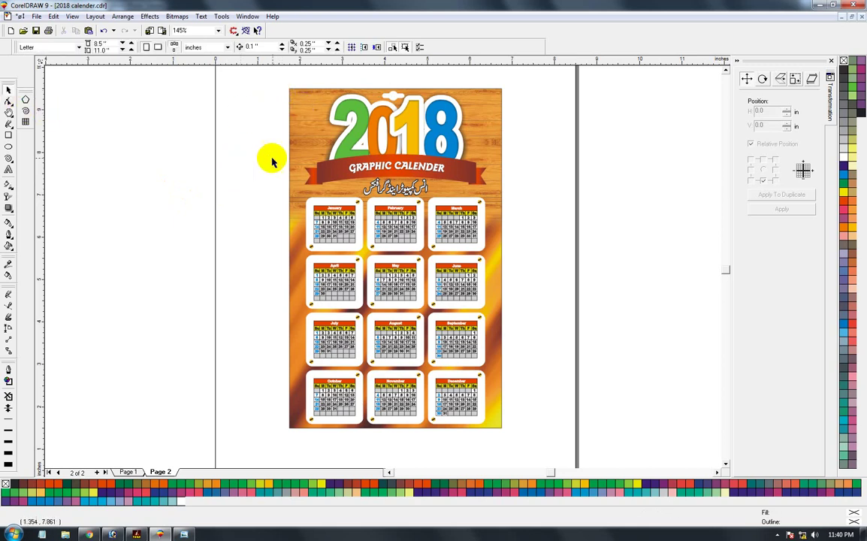
click(295, 176)
ctrl+click(295, 179)
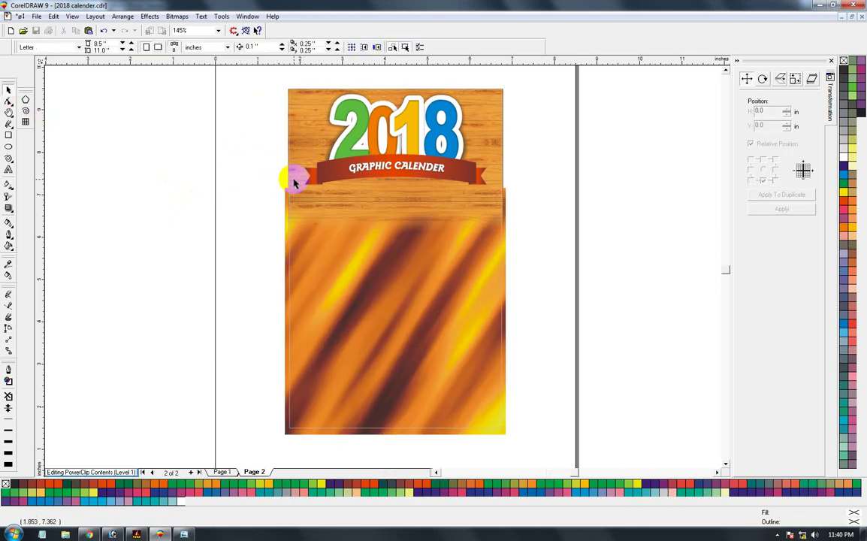
ctrl+click(291, 191)
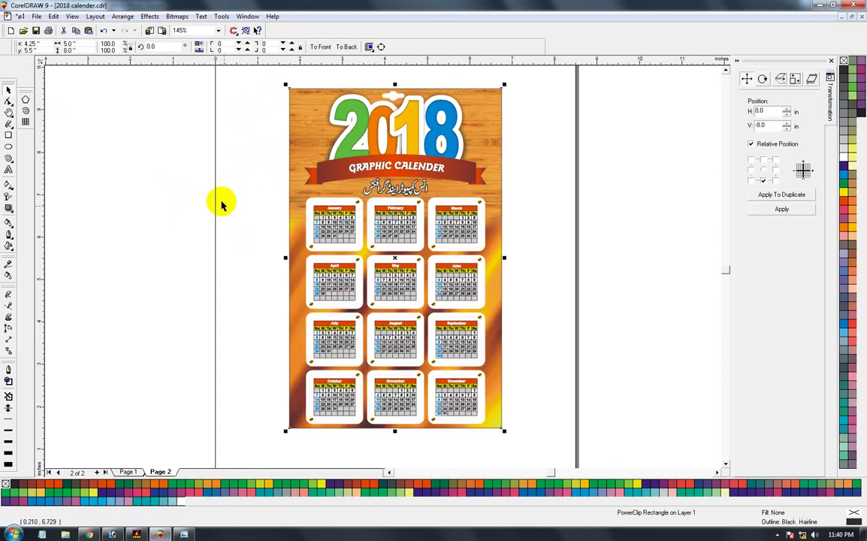
click(200, 181)
Draw a rectangle about 4.49 × 8.01 in over the calendar, inset from its side edges, and select the calendar background.
click(9, 136)
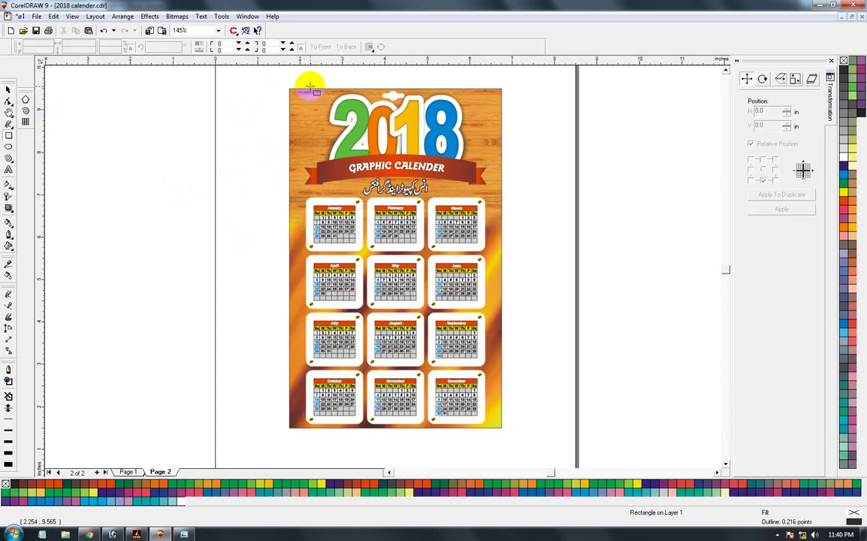
drag(301, 90, 494, 431)
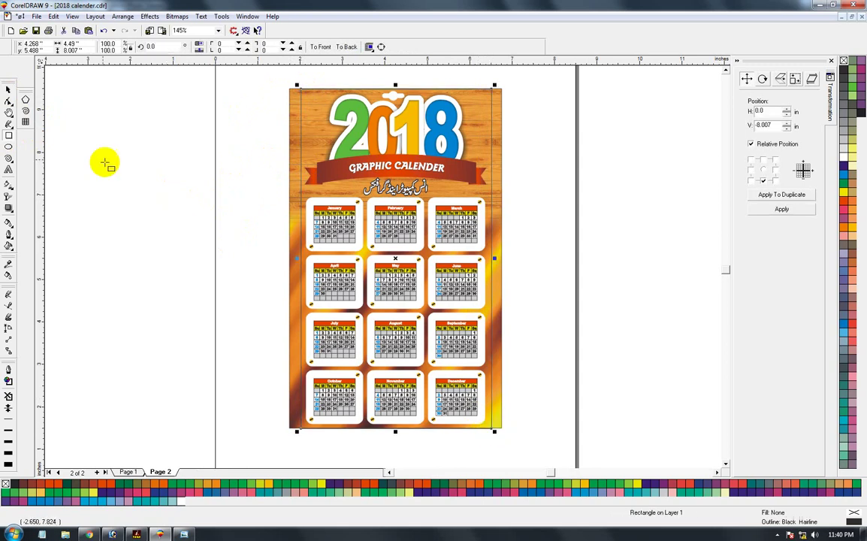
click(292, 129)
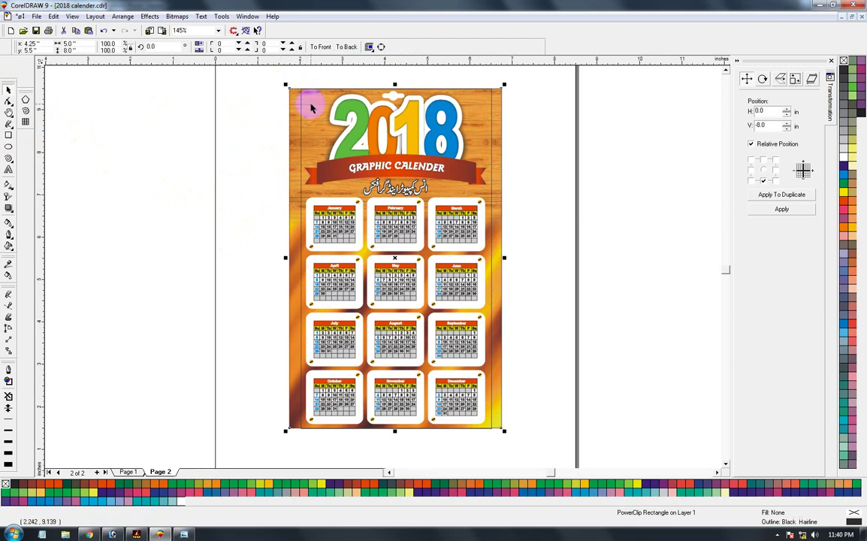
Try to trim the calendar background with the inset rectangle and undo the trim.
click(311, 105)
click(303, 101)
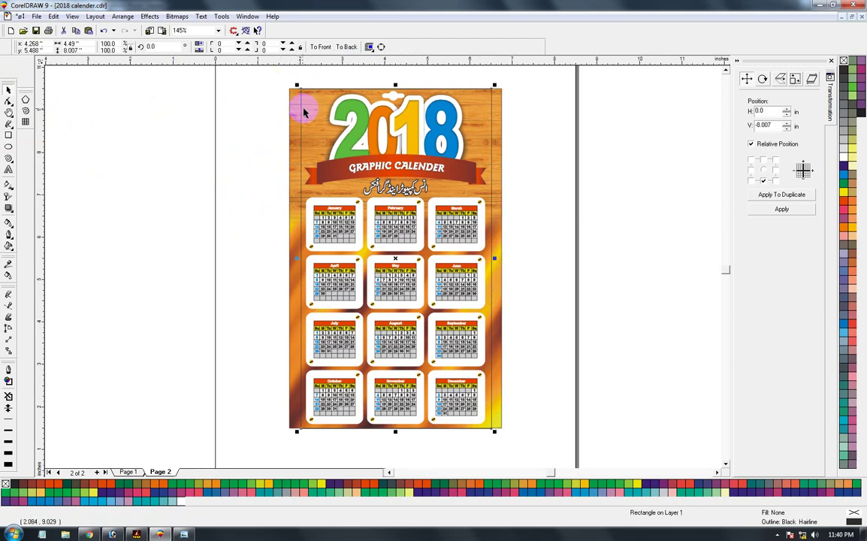
shift+click(290, 110)
click(339, 47)
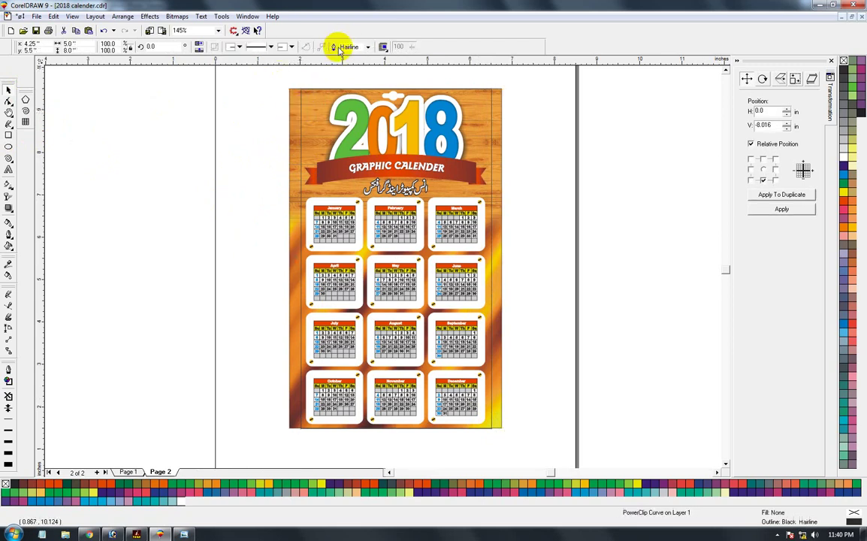
key(Escape)
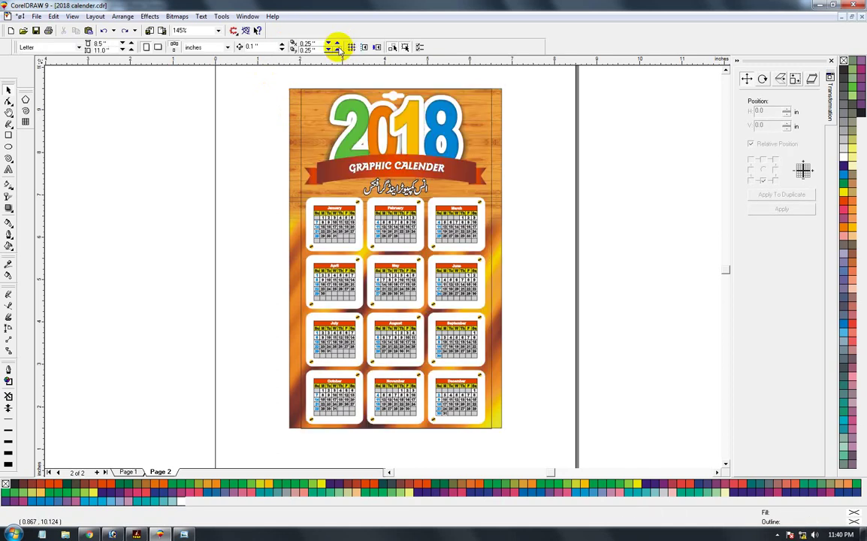
Intersect the inset rectangle with the calendar background to crop it to 4.49 × 7.992 in, and remove the original wider background.
click(302, 106)
shift+click(293, 108)
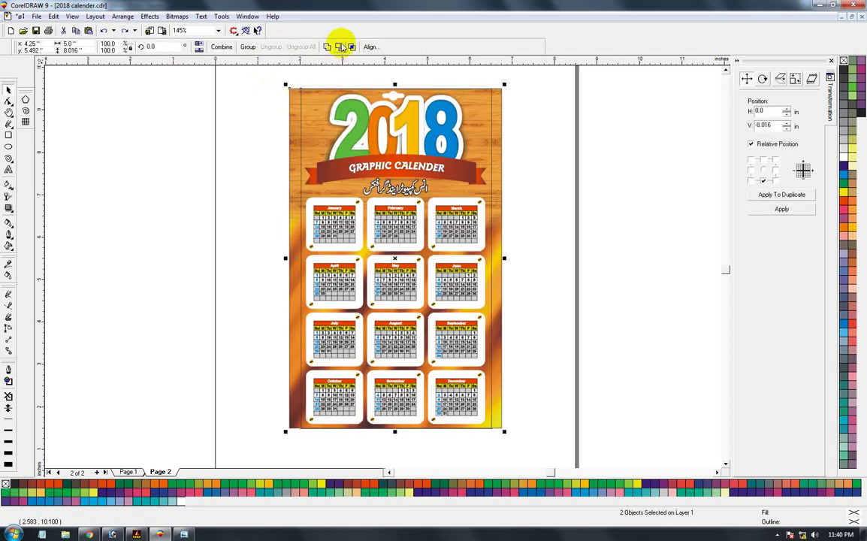
click(350, 48)
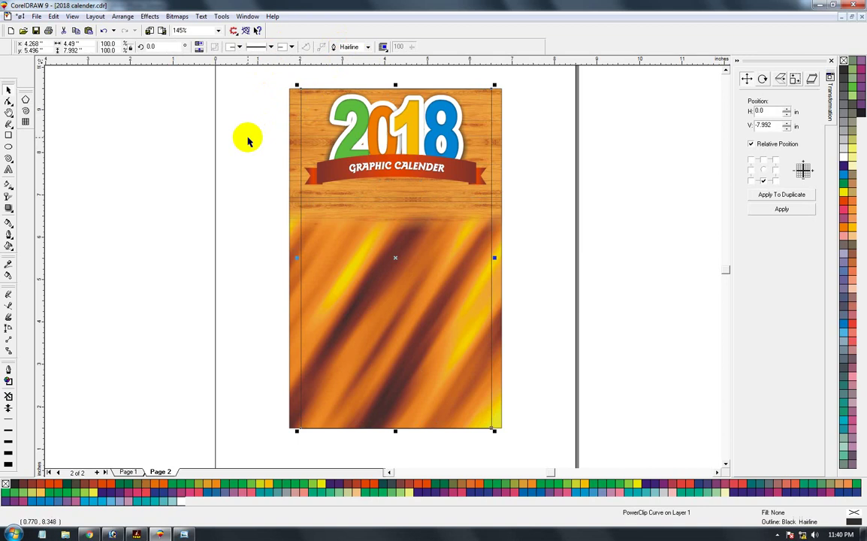
drag(294, 175, 273, 181)
key(ctrl+z)
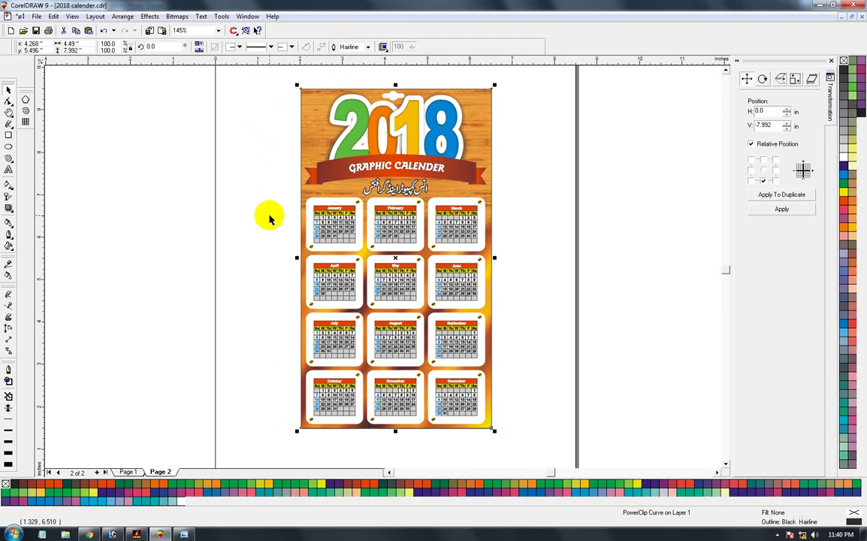
Examine the whole cropped calendar in a full-screen preview.
key(F2)
drag(295, 88, 499, 435)
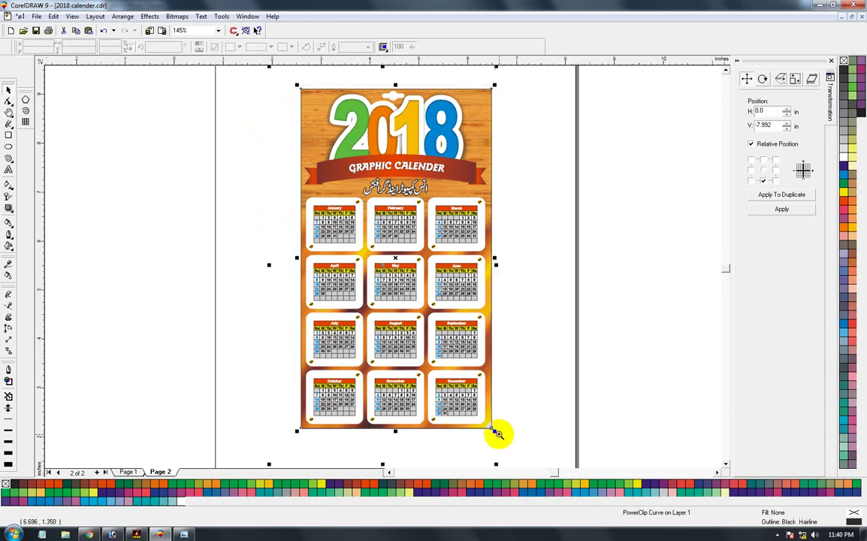
key(F9)
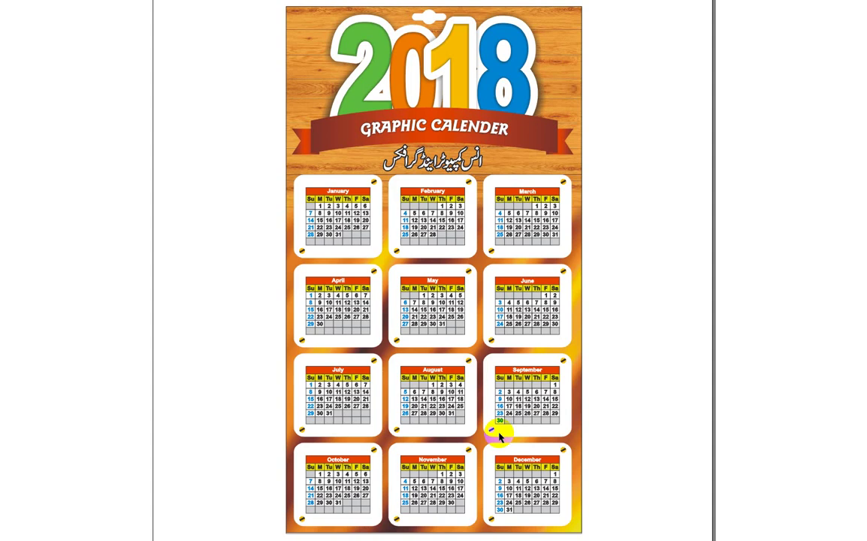